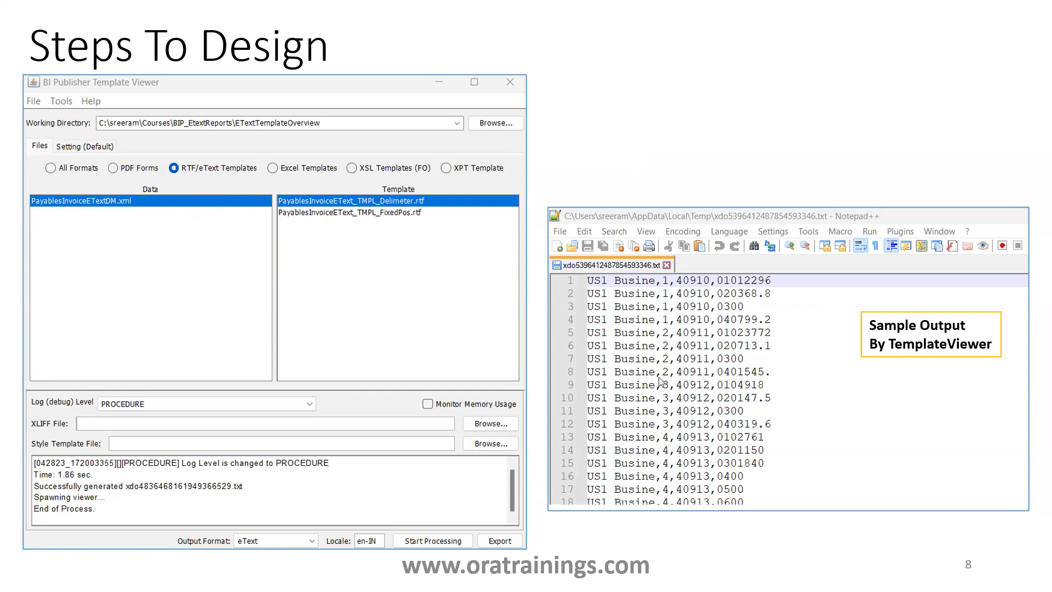
- Switch to Notepad++ and review the invoice SQL query in the ETextTemplateOverviewNotes.txt file
{"action": "left_click", "coordinate": [675, 442]}
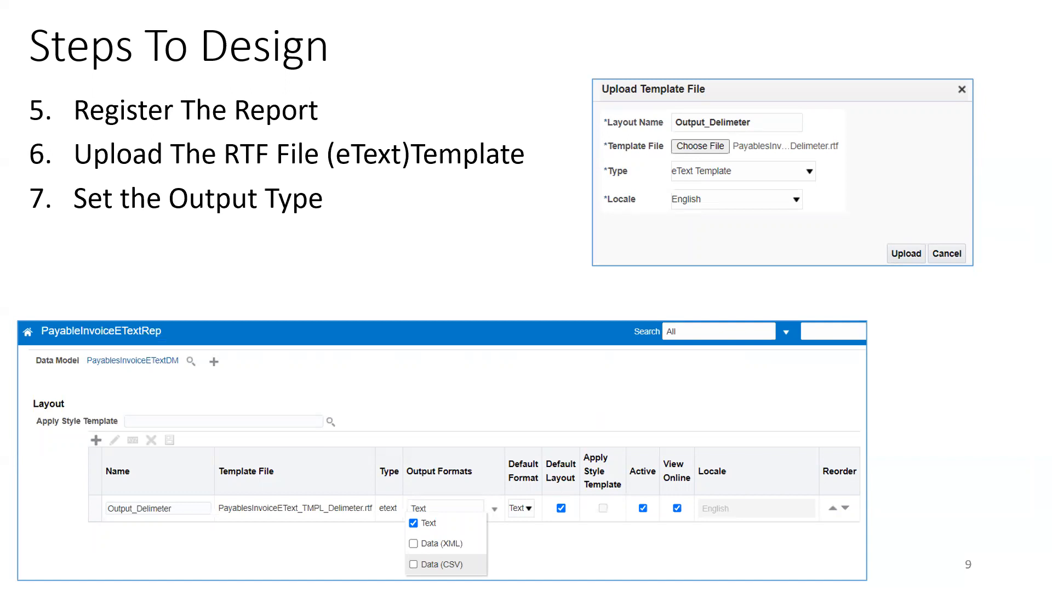
{"action": "key", "text": "alt+Tab"}
{"action": "key", "text": "alt+Tab"}
{"action": "key", "text": "alt+Tab"}
{"action": "key", "text": "alt+Tab"}
{"action": "key", "text": "alt+Tab"}
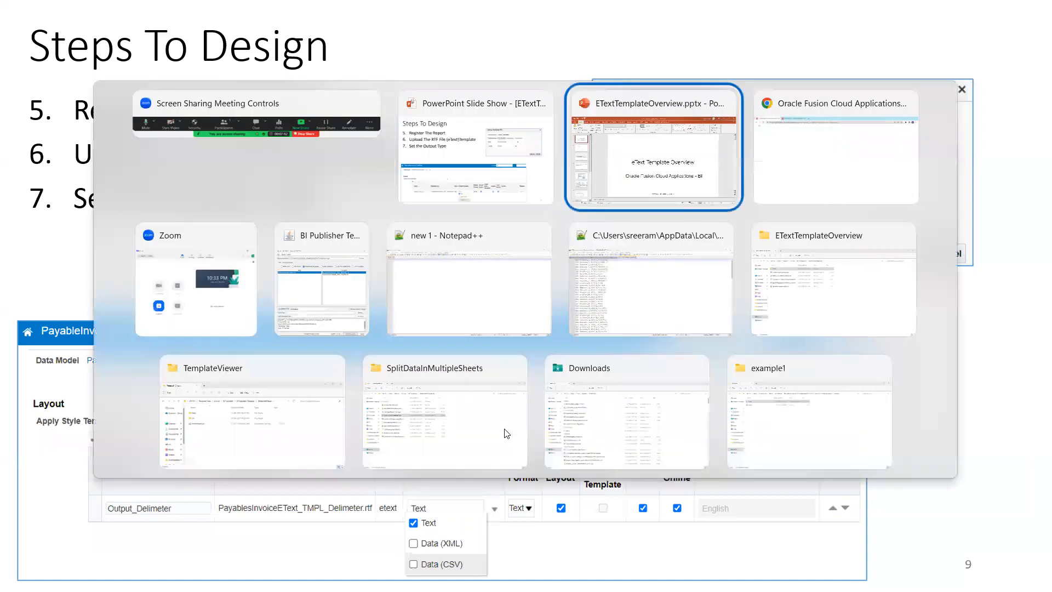
{"action": "key", "text": "alt+Tab"}
{"action": "key", "text": "alt+Tab"}
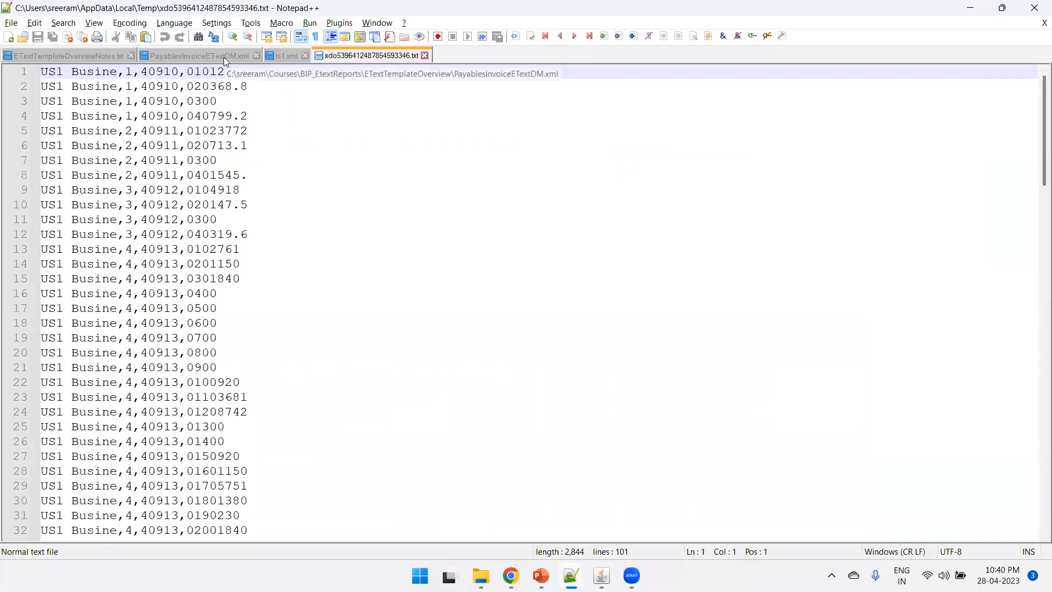
{"action": "left_click", "coordinate": [102, 57]}
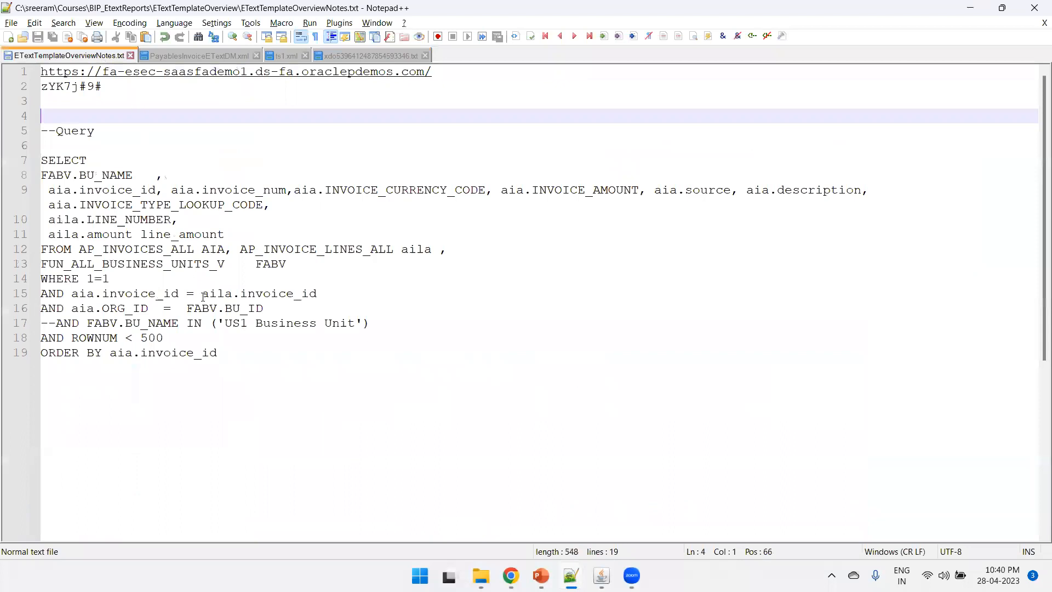
{"action": "scroll", "coordinate": [203, 296], "scroll_direction": "down", "scroll_amount": 2}
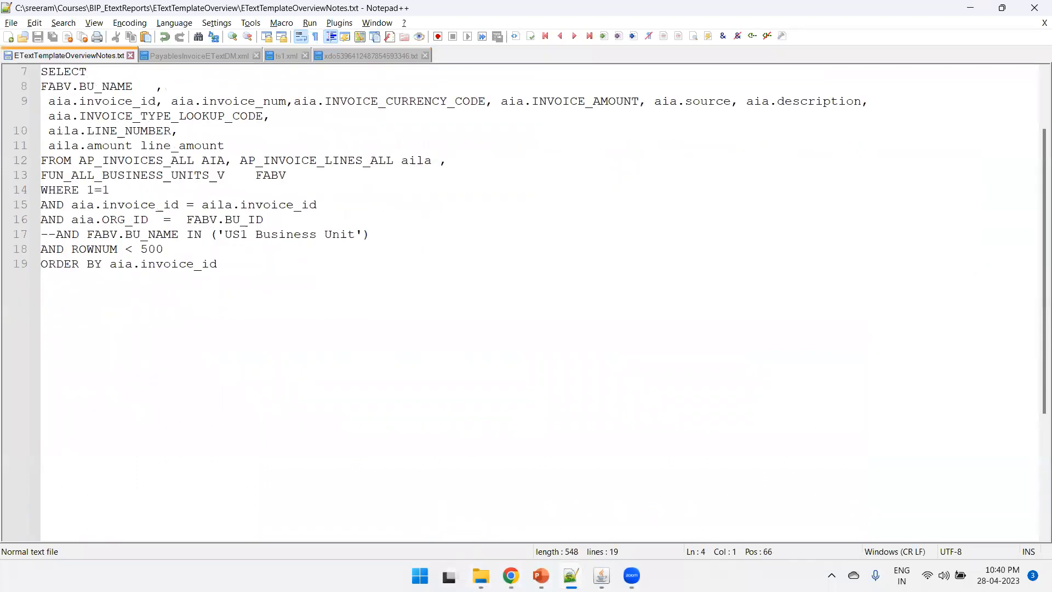
- Switch to Chrome, open Reports and Analytics from the Tools apps, and browse its catalog
{"action": "key", "text": "alt+Tab"}
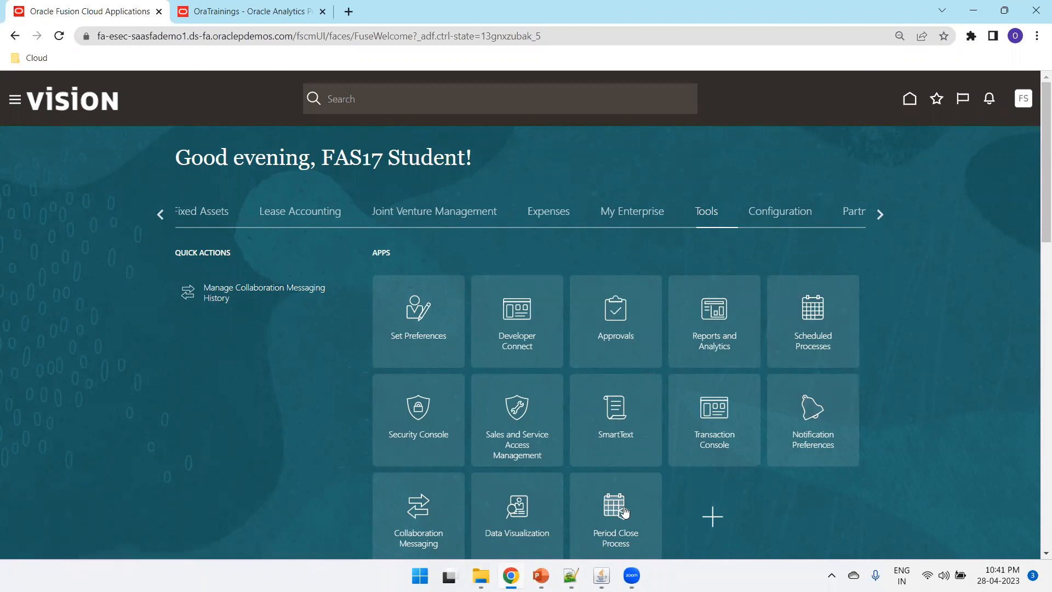
{"action": "scroll", "coordinate": [601, 509], "scroll_direction": "down", "scroll_amount": 2}
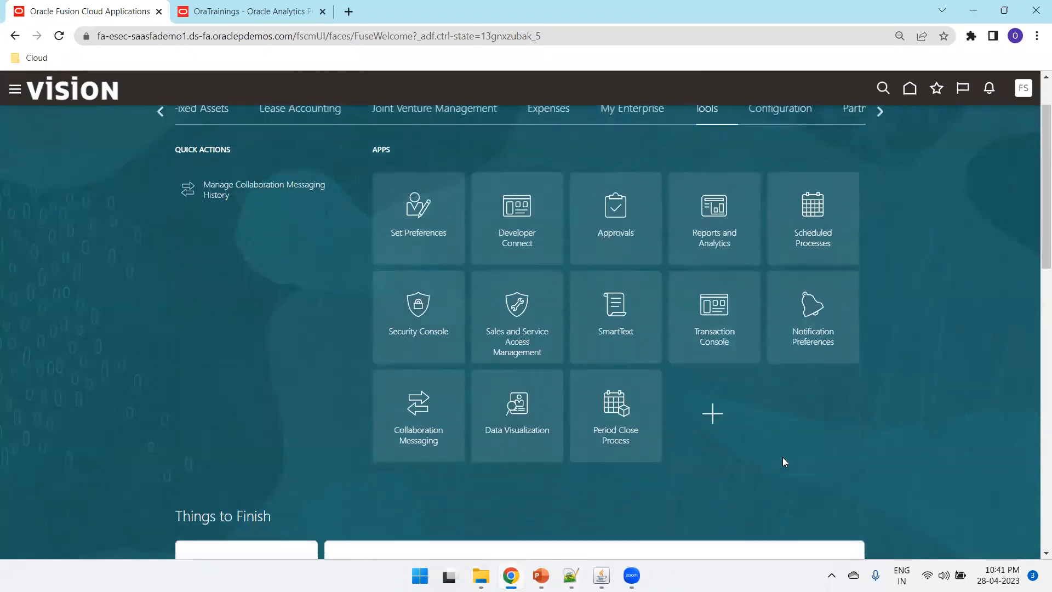
{"action": "left_click", "coordinate": [724, 246]}
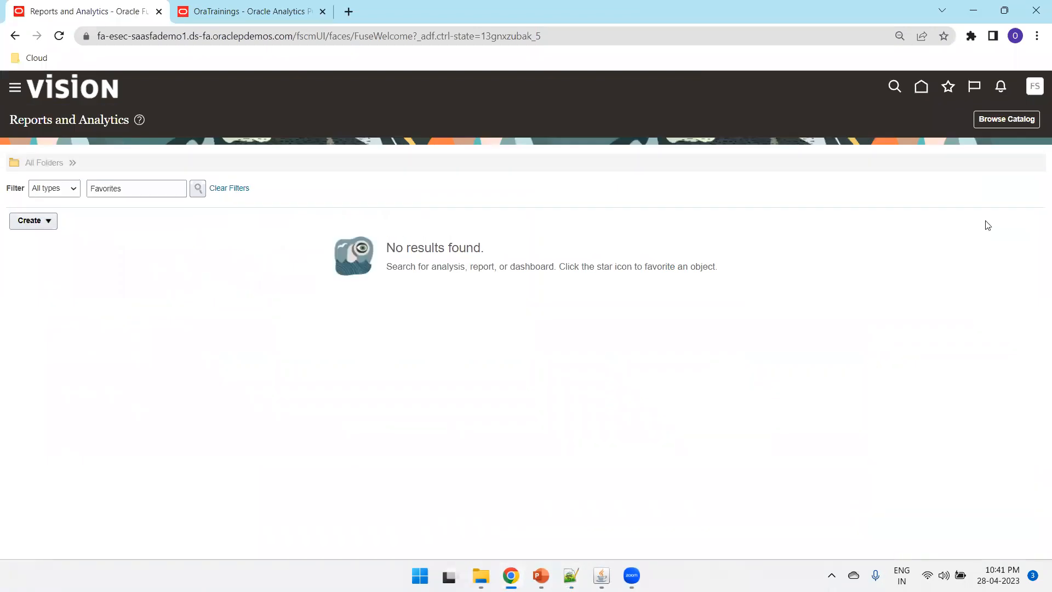
{"action": "left_click", "coordinate": [1001, 122]}
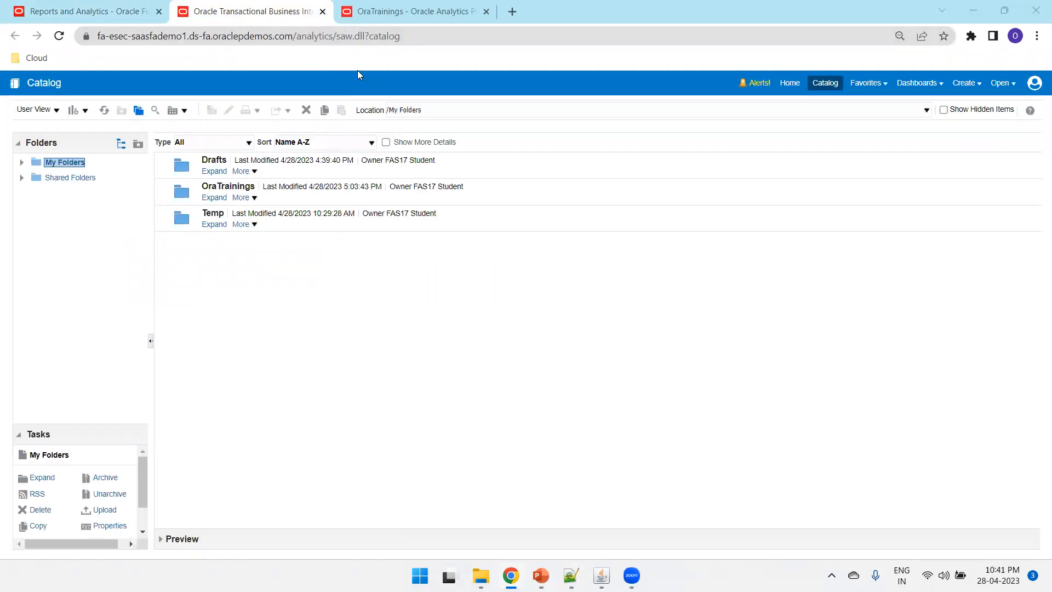
- Copy the site's base URL from the catalog address and open its /analytics page in a new browser tab
{"action": "left_click_drag", "start_coordinate": [296, 38], "coordinate": [97, 36]}
{"action": "key", "text": "ctrl+c"}
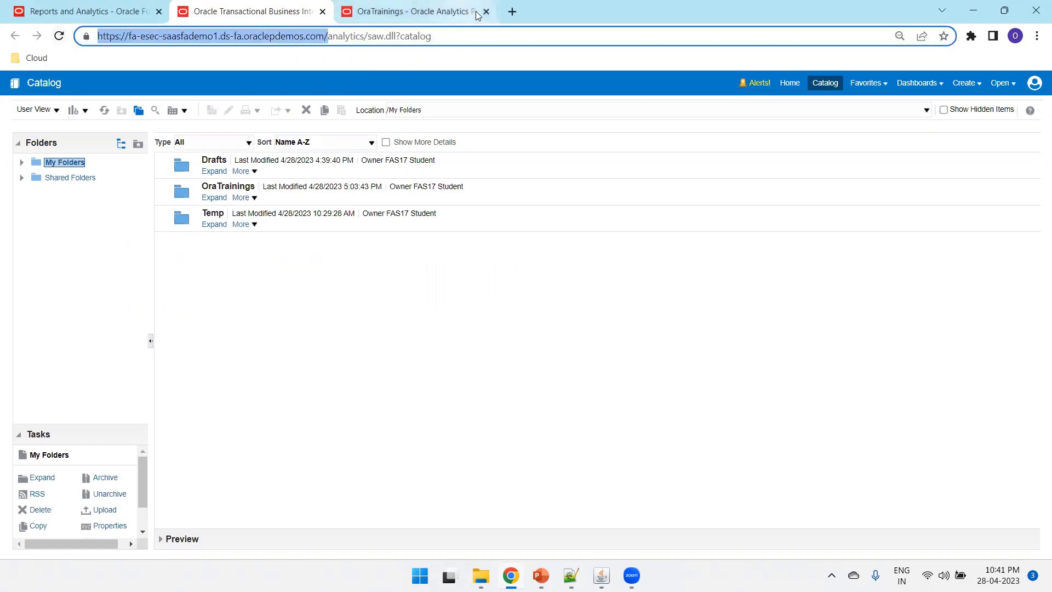
{"action": "left_click", "coordinate": [512, 11]}
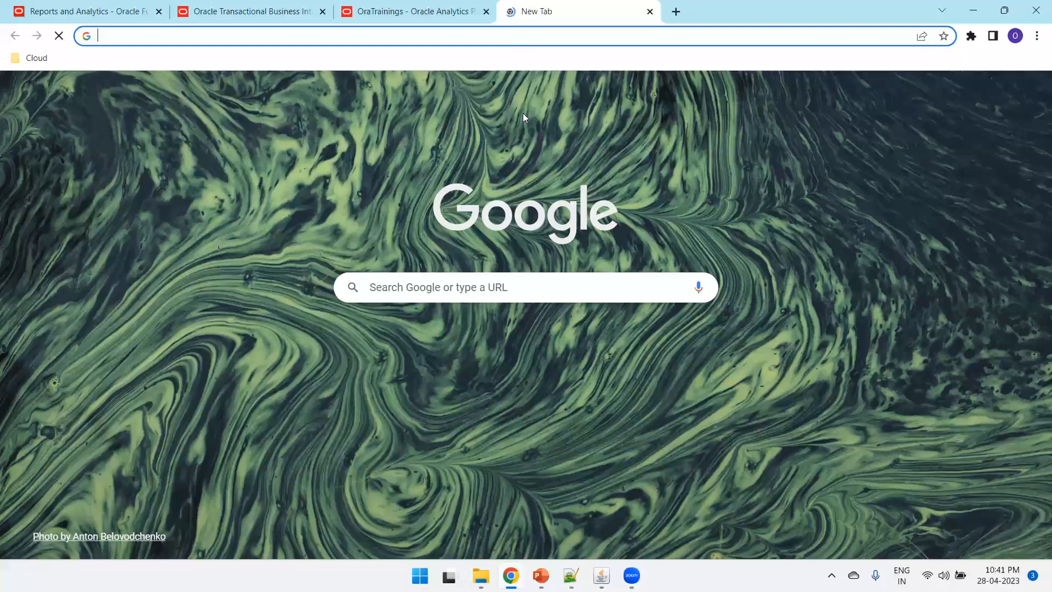
{"action": "key", "text": "ctrl+v"}
{"action": "key", "text": "Return"}
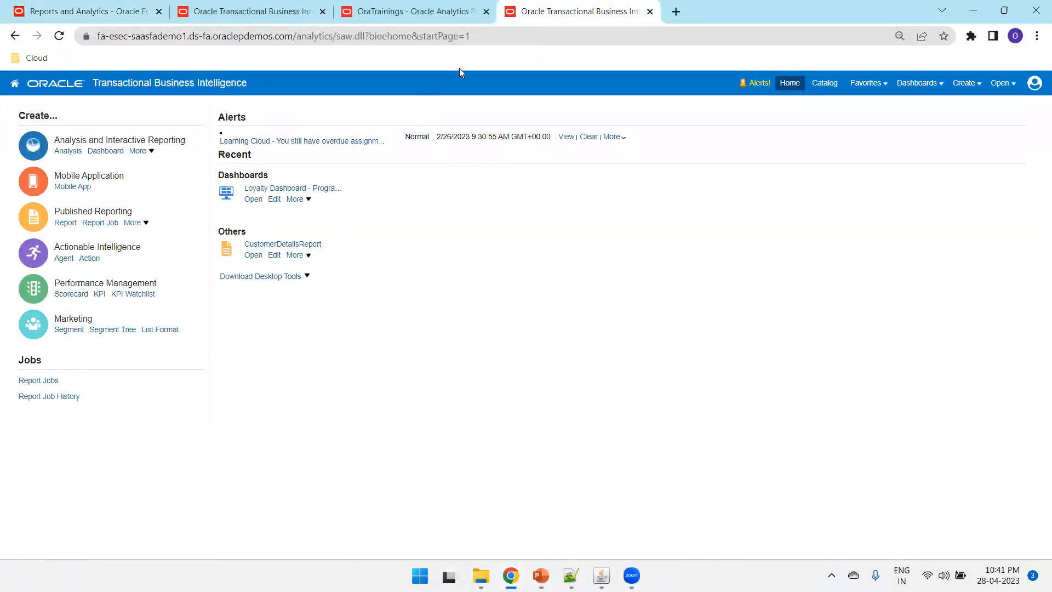
- Open the Oracle Analytics Publisher home page in another tab, using the copied base URL followed by xmlpserver
{"action": "left_click", "coordinate": [675, 12]}
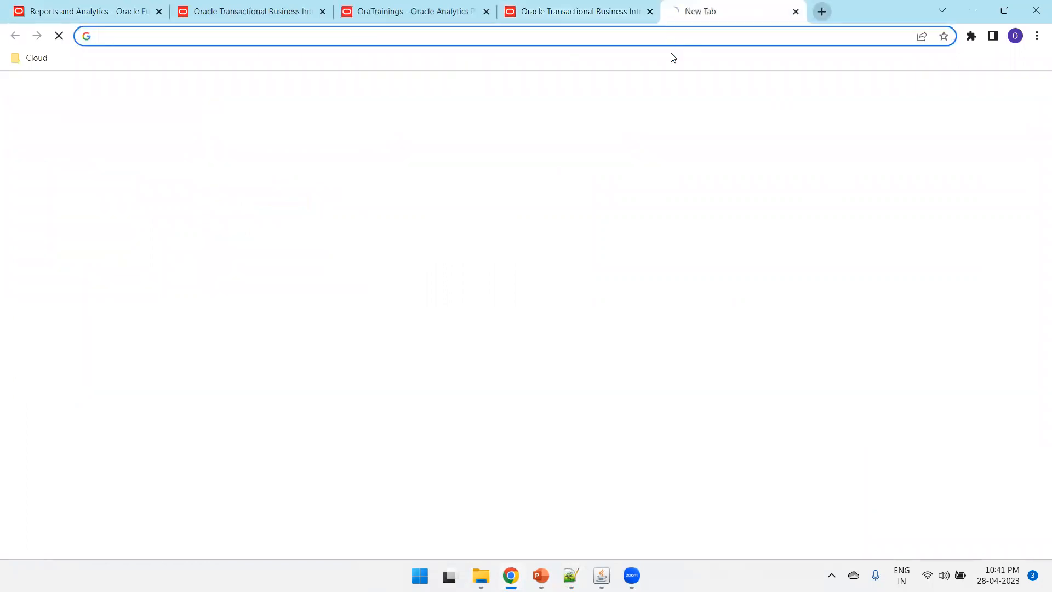
{"action": "key", "text": "ctrl+v"}
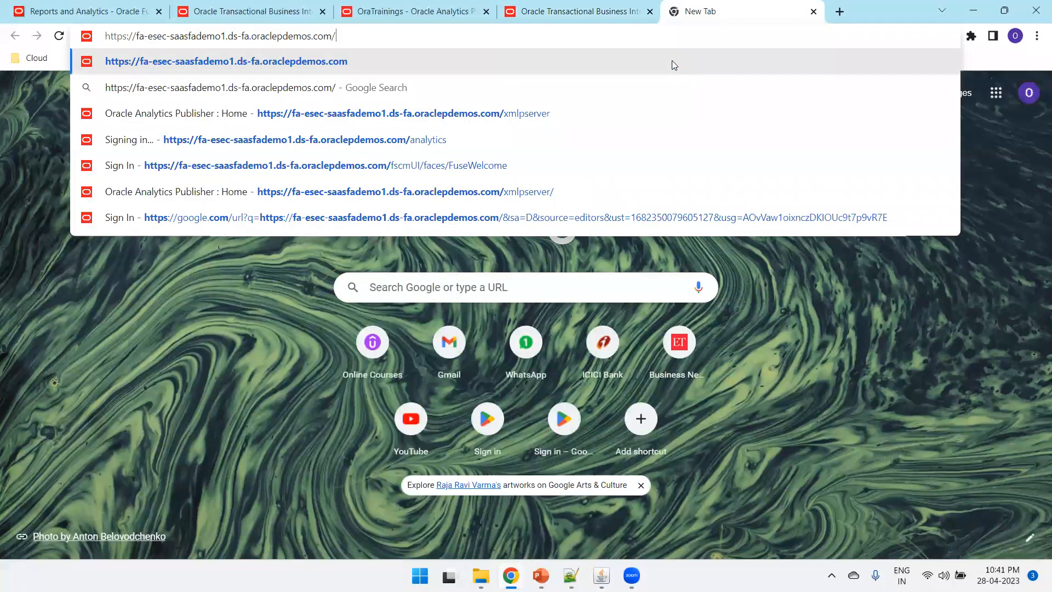
{"action": "type", "text": "x"}
{"action": "key", "text": "Return"}
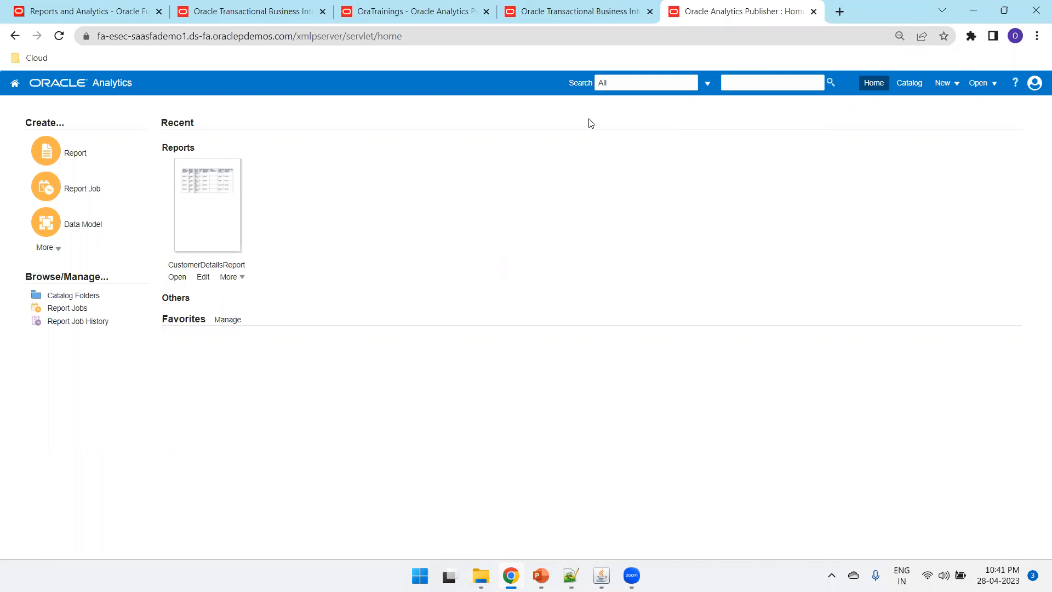
- Close the extra Analytics and Publisher tabs and open the OraTrainings folder in the remaining Transactional Business Intelligence catalog
{"action": "key", "text": "ctrl+w"}
{"action": "key", "text": "ctrl+w"}
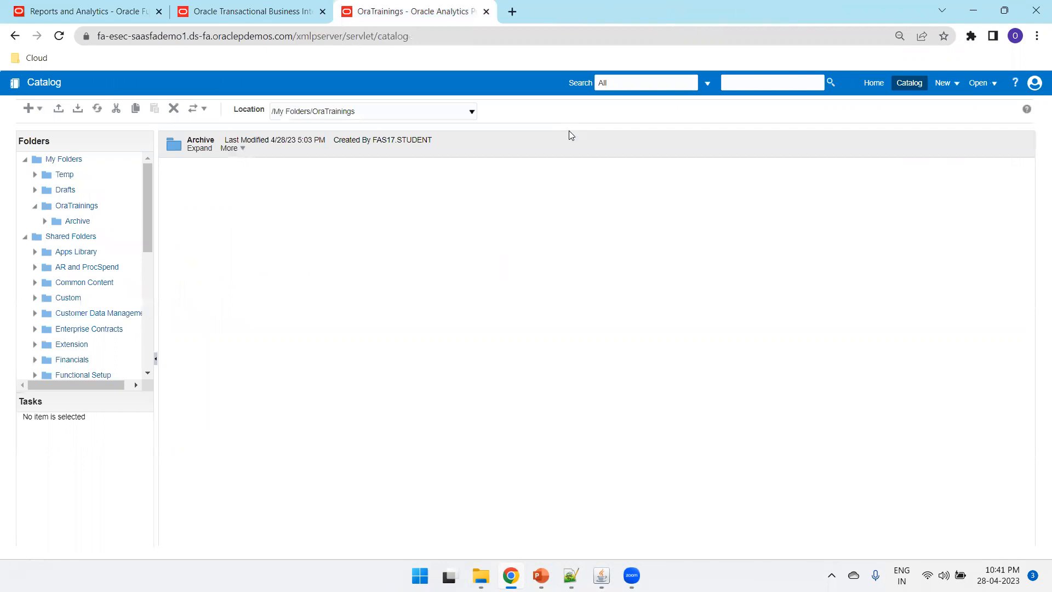
{"action": "key", "text": "ctrl+w"}
{"action": "left_click", "coordinate": [215, 200]}
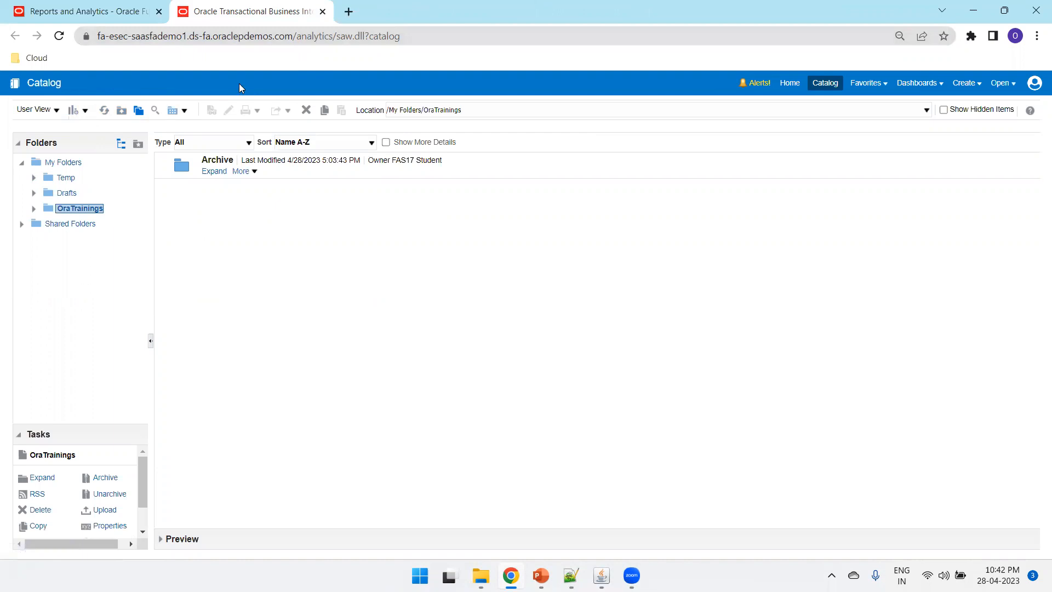
- Copy the catalog page's base URL and open its xmlpserver page in a new browser tab
{"action": "left_click_drag", "start_coordinate": [293, 36], "coordinate": [114, 63]}
{"action": "key", "text": "ctrl+c"}
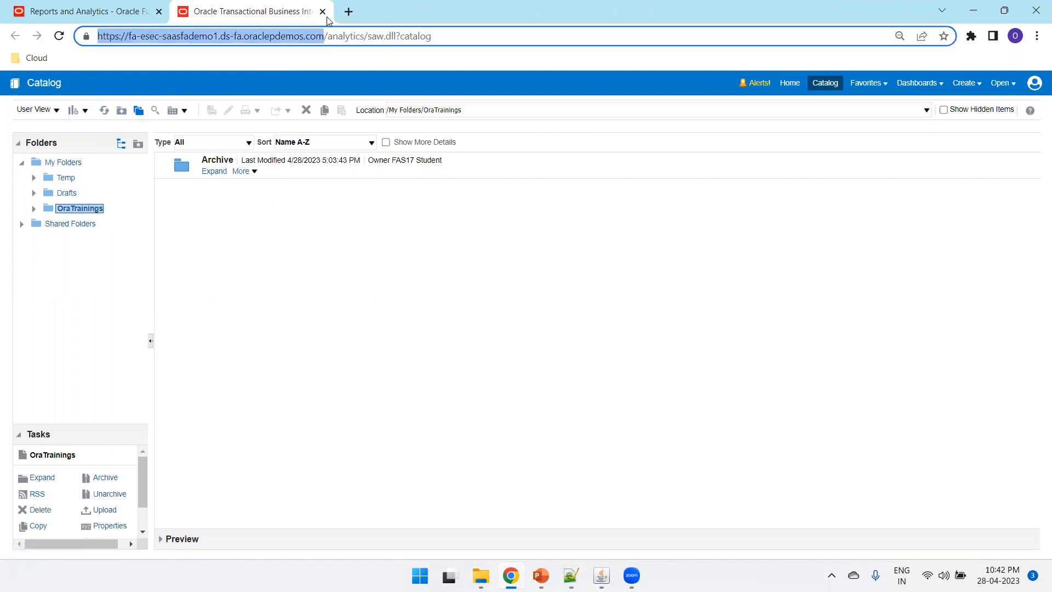
{"action": "left_click", "coordinate": [349, 11]}
{"action": "key", "text": "ctrl+v"}
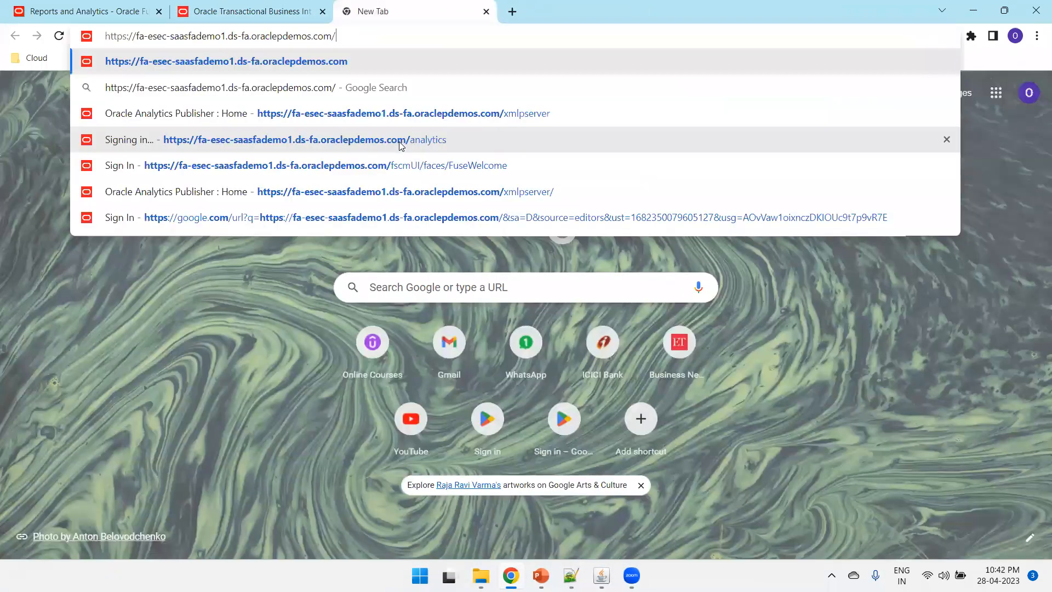
{"action": "type", "text": "xml"}
{"action": "key", "text": "Return"}
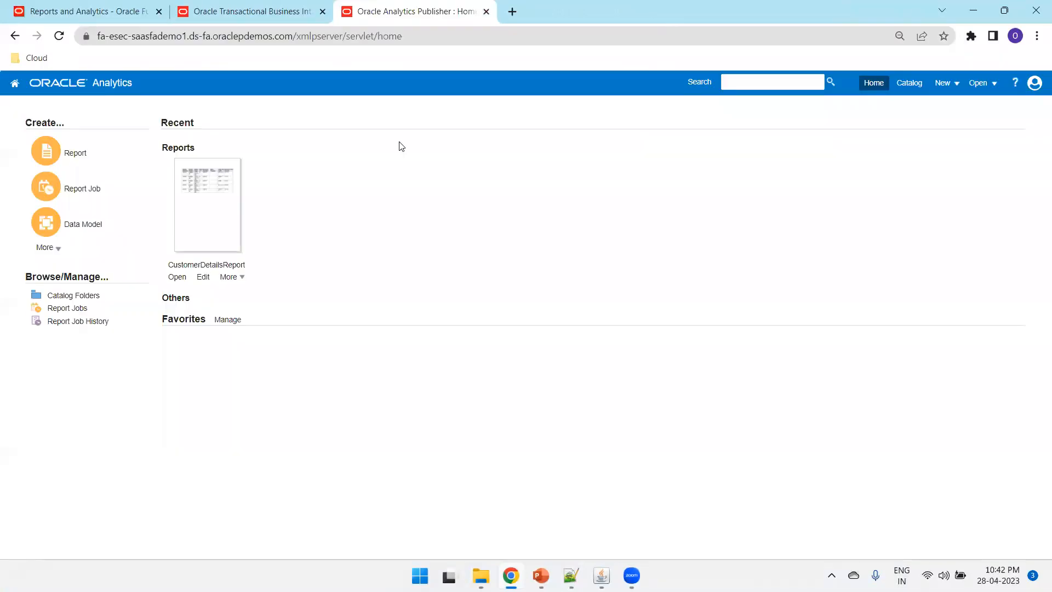
- Go to My Folders/OraTrainings in the Publisher catalog and create a new data model there
{"action": "left_click", "coordinate": [908, 88]}
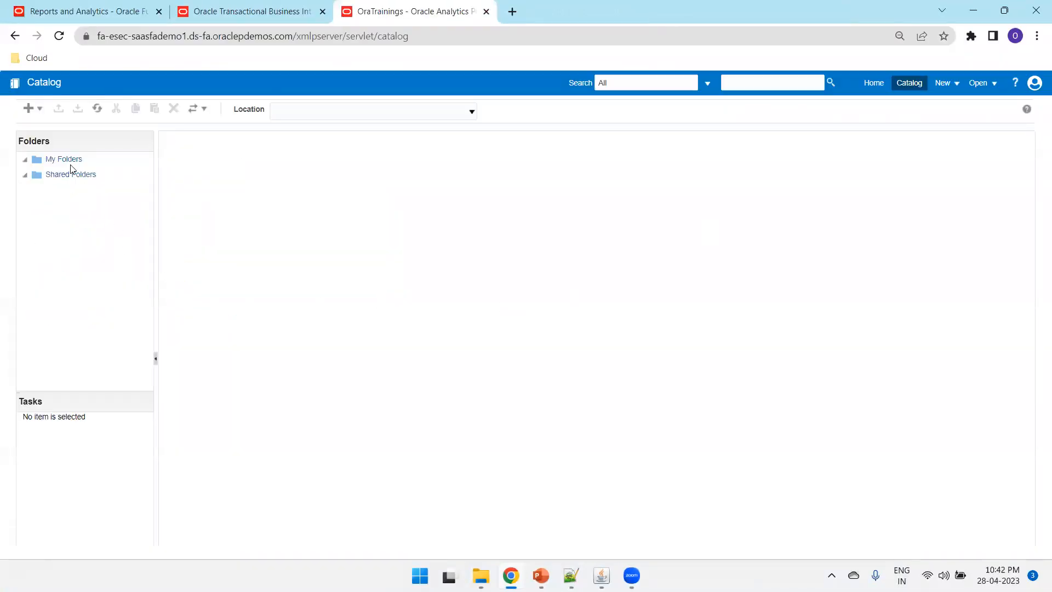
{"action": "left_click", "coordinate": [73, 163]}
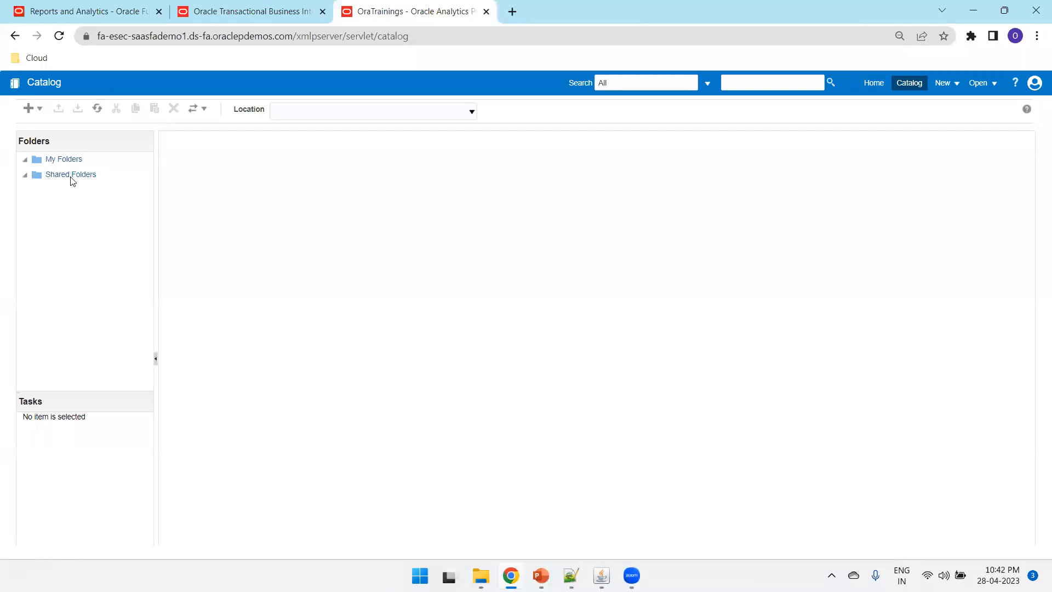
{"action": "left_click", "coordinate": [41, 109]}
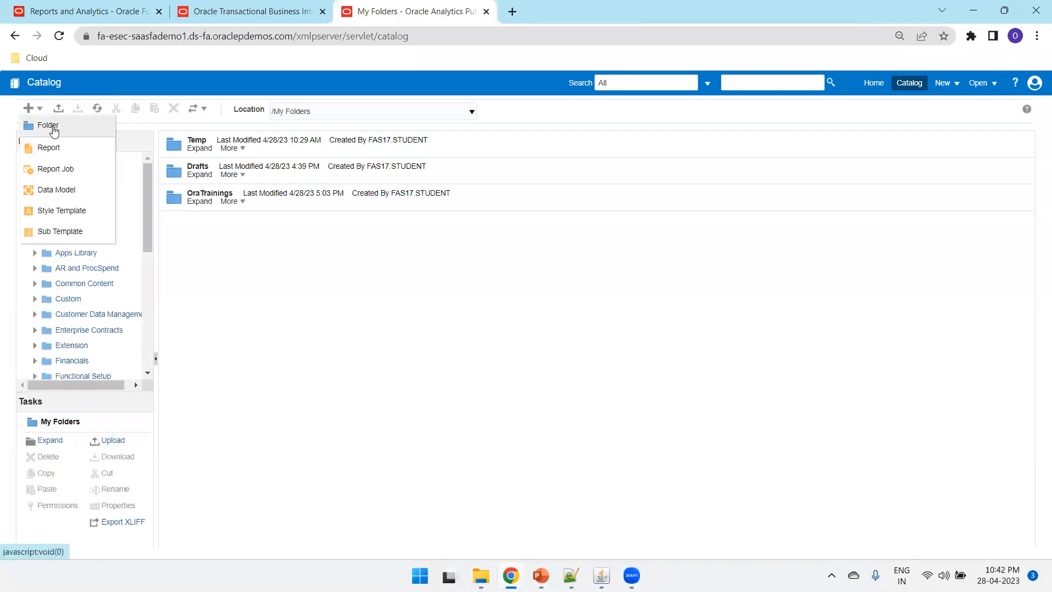
{"action": "left_click", "coordinate": [238, 288]}
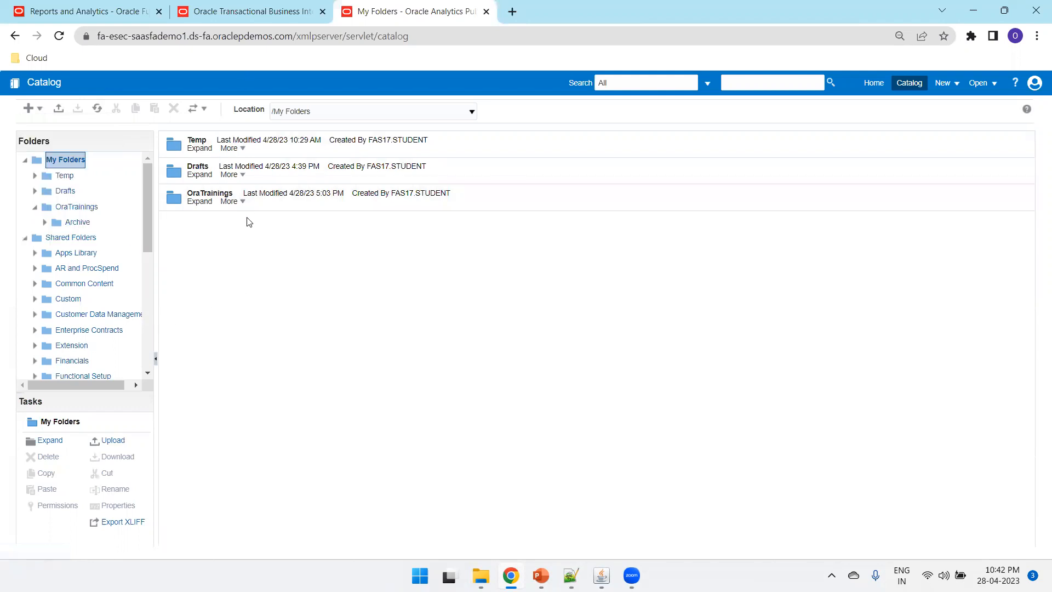
{"action": "left_click", "coordinate": [204, 193]}
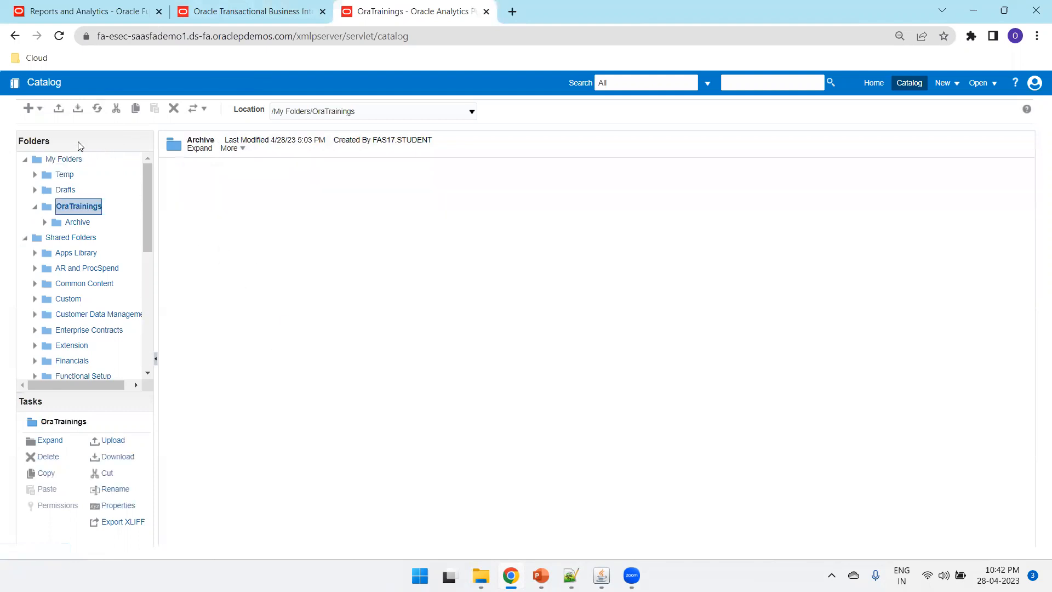
{"action": "left_click", "coordinate": [33, 109]}
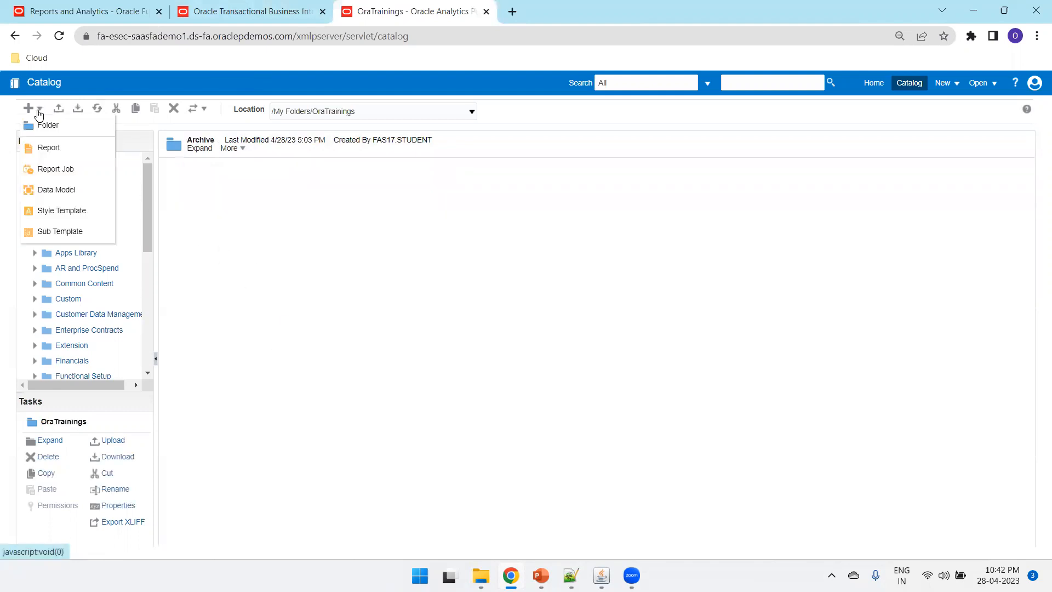
{"action": "left_click", "coordinate": [56, 192]}
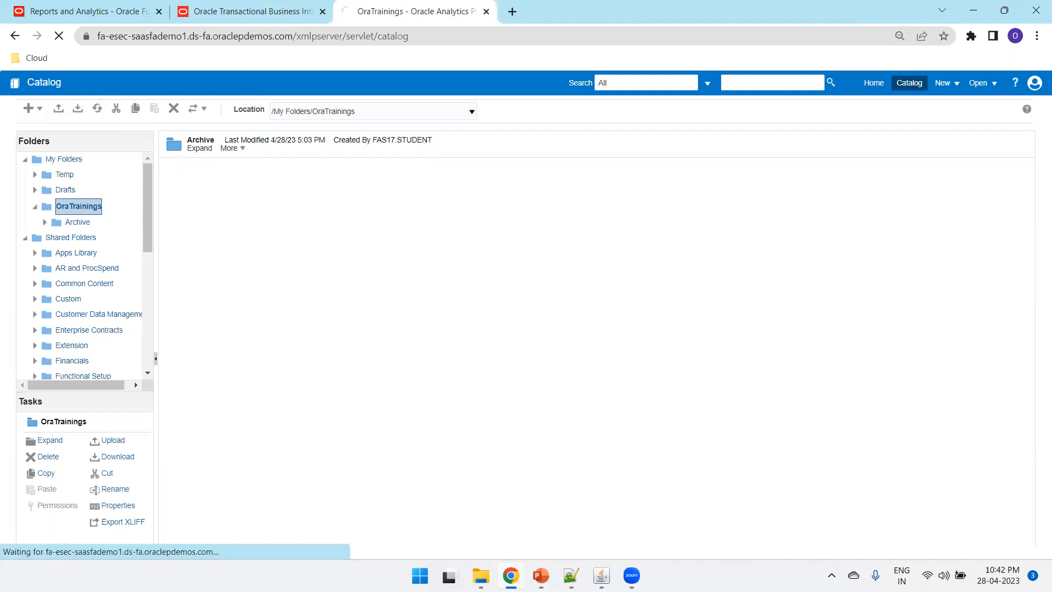
- Switch to Notepad++ and copy the full invoice query, from SELECT through ORDER BY aia.invoice_id
{"action": "mouse_move", "coordinate": [572, 576]}
{"action": "left_click", "coordinate": [496, 518]}
{"action": "left_click_drag", "start_coordinate": [218, 263], "coordinate": [217, 205]}
{"action": "left_click_drag", "start_coordinate": [164, 172], "coordinate": [41, 71]}
{"action": "scroll", "coordinate": [139, 330], "scroll_direction": "up", "scroll_amount": 1}
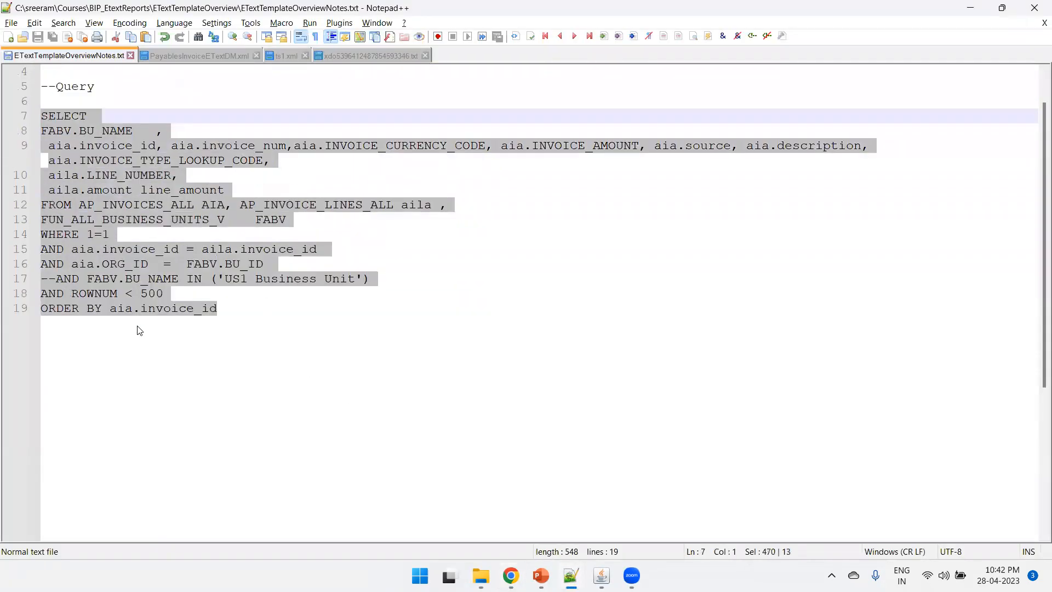
- Switch back to Chrome, add a new SQL Query data set to the data model, and paste the copied query into it
{"action": "key", "text": "alt+Tab"}
{"action": "left_click", "coordinate": [177, 154]}
{"action": "mouse_move", "coordinate": [179, 157]}
{"action": "left_mouse_down"}
{"action": "mouse_move", "coordinate": [289, 240]}
{"action": "mouse_move", "coordinate": [407, 301]}
{"action": "mouse_move", "coordinate": [197, 165]}
{"action": "left_mouse_up"}
{"action": "left_click", "coordinate": [404, 301]}
{"action": "key", "text": "ctrl+v"}
- Set the data source to ApplicationDB_FSCM, name the data set G_AP, and create it
{"action": "left_click", "coordinate": [494, 241]}
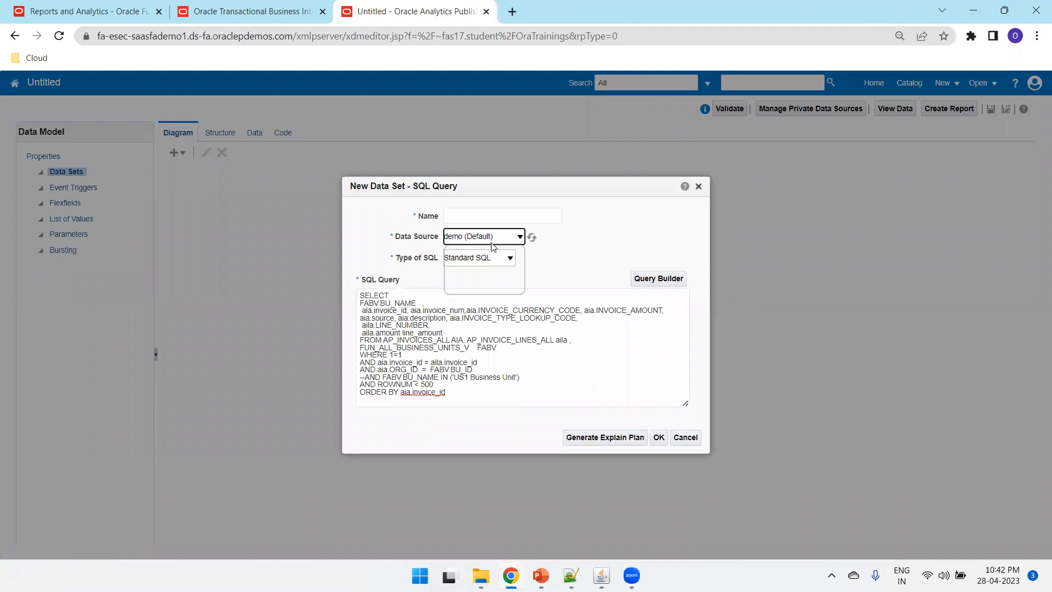
{"action": "left_click", "coordinate": [482, 270]}
{"action": "left_click", "coordinate": [486, 217]}
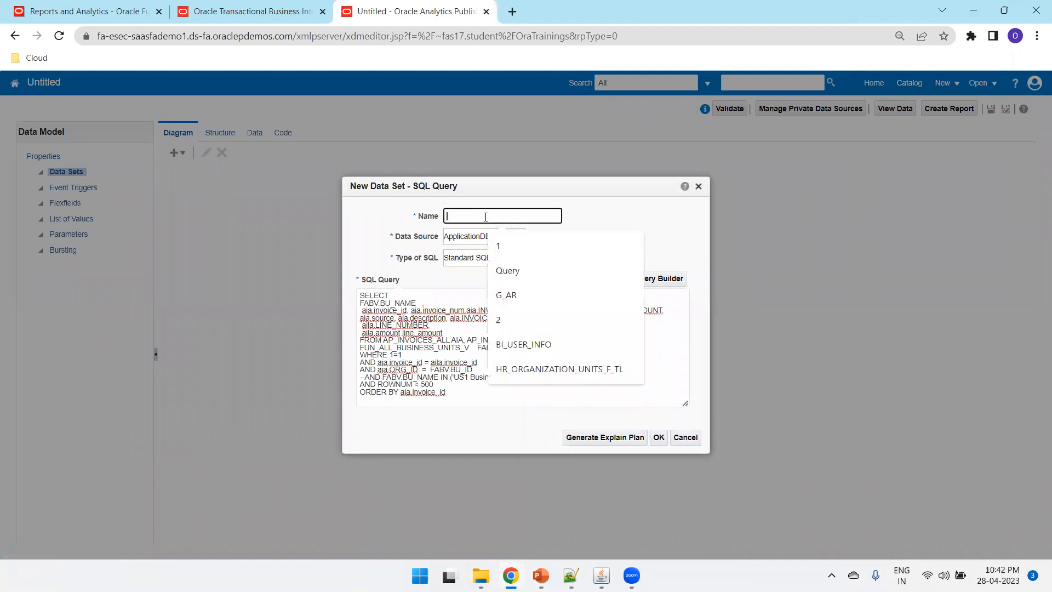
{"action": "type", "text": "G_AP"}
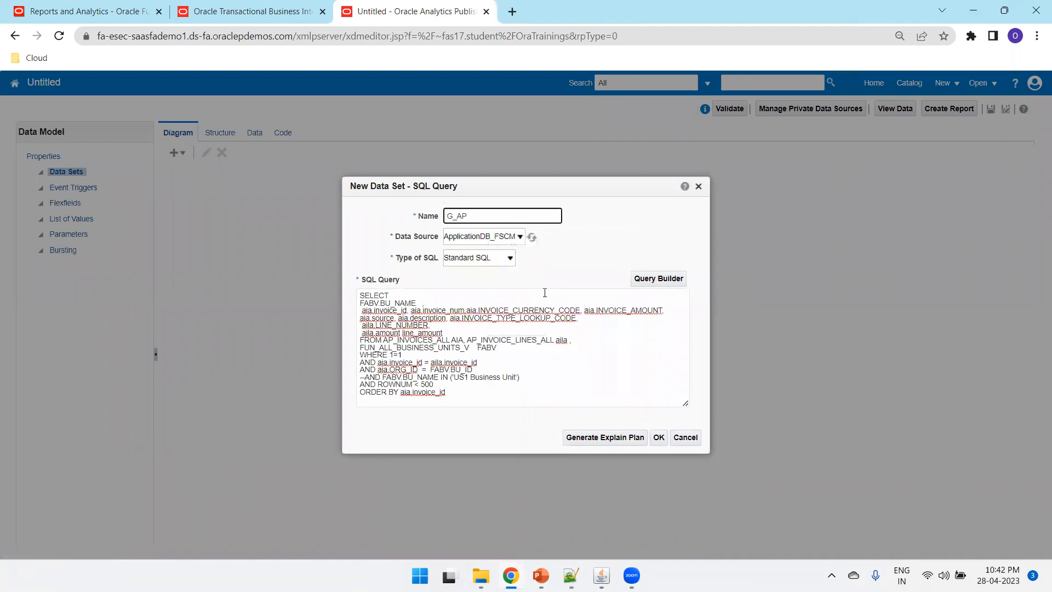
{"action": "left_click", "coordinate": [657, 436]}
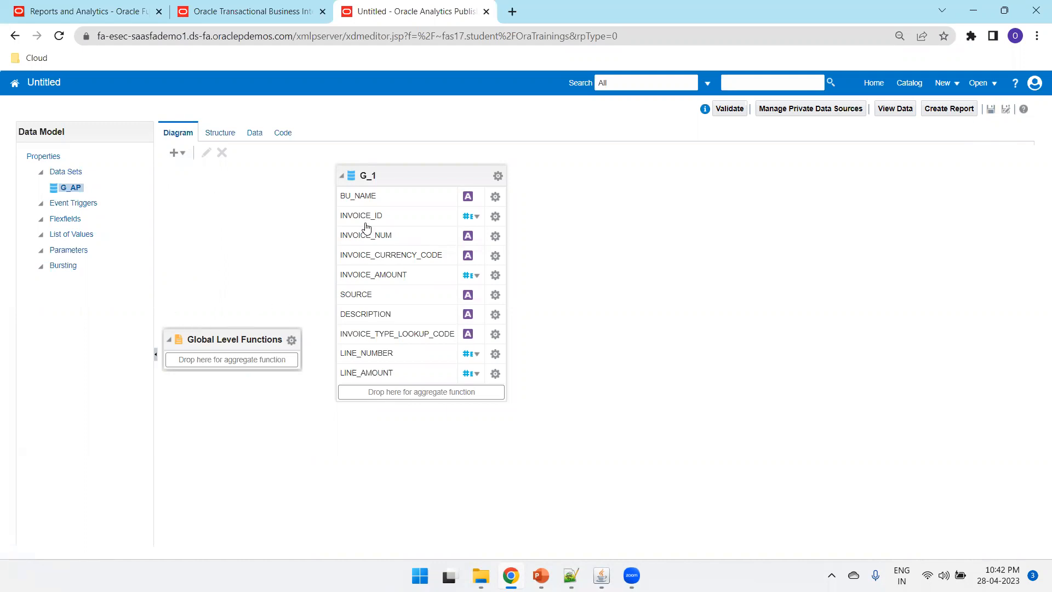
- Save the data model as PayableInvoiceeTextDM in the OraTrainings folder
{"action": "left_click", "coordinate": [993, 111]}
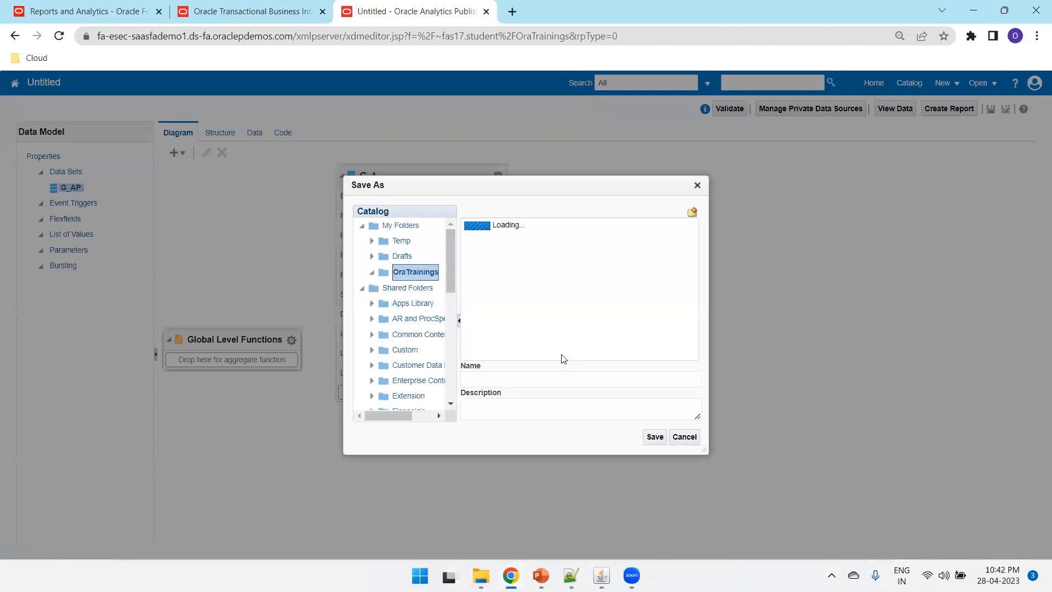
{"action": "left_click", "coordinate": [522, 382]}
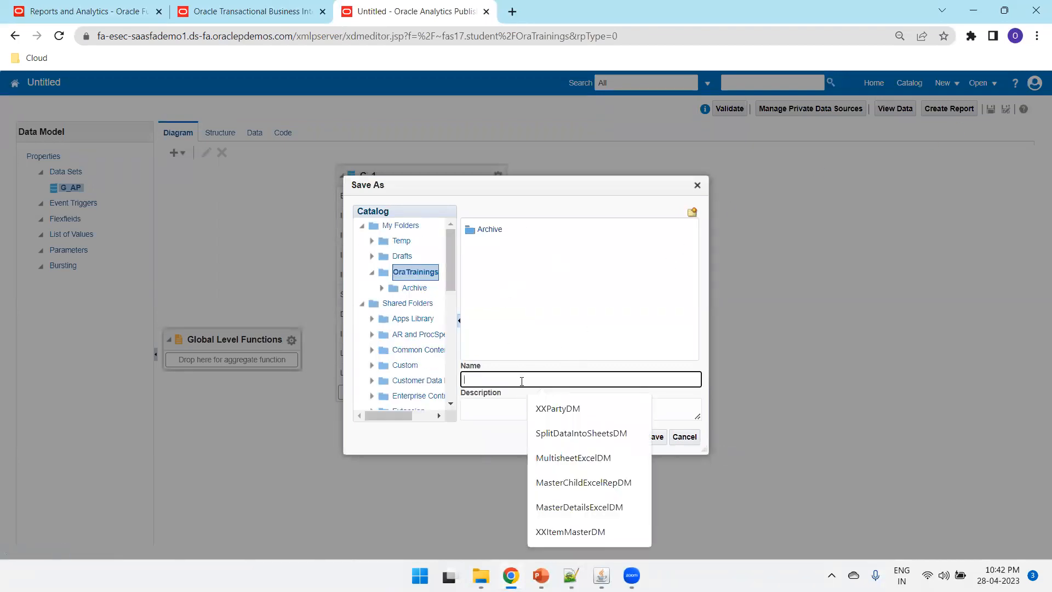
{"action": "type", "text": "eText"}
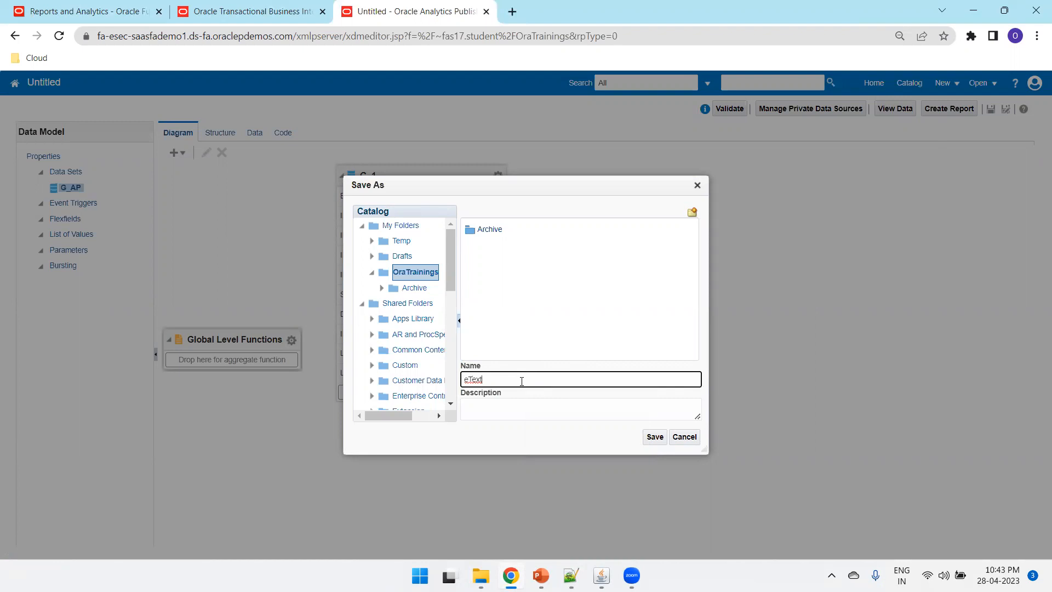
{"action": "double_click", "coordinate": [522, 381]}
{"action": "type", "text": "PayableInvoice"}
{"action": "left_click", "coordinate": [655, 436]}
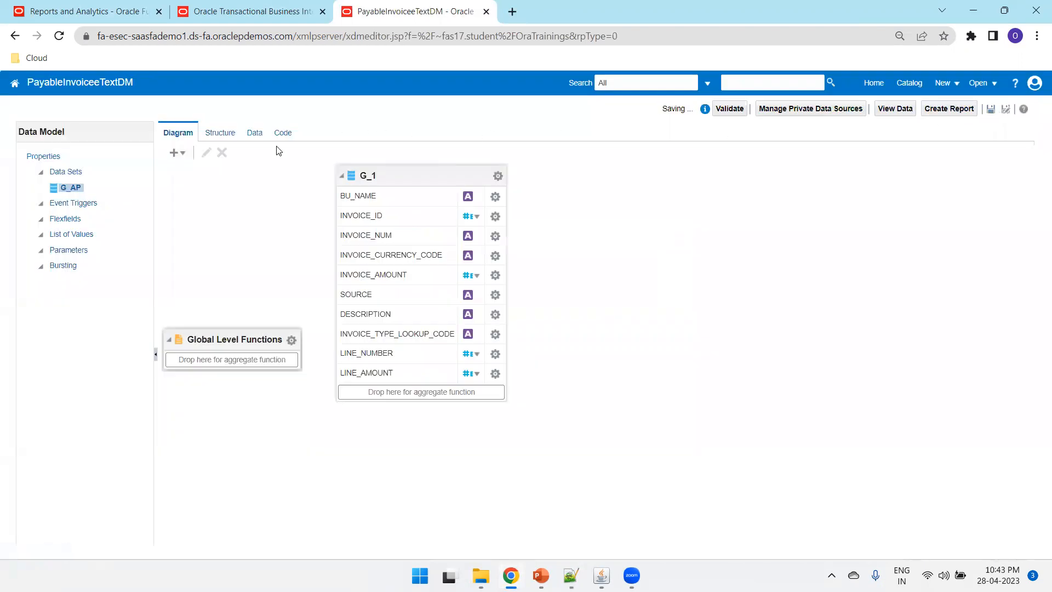
- Preview the data model's data in table view, with the row limit set to 100
{"action": "left_click", "coordinate": [254, 133]}
{"action": "left_click", "coordinate": [235, 163]}
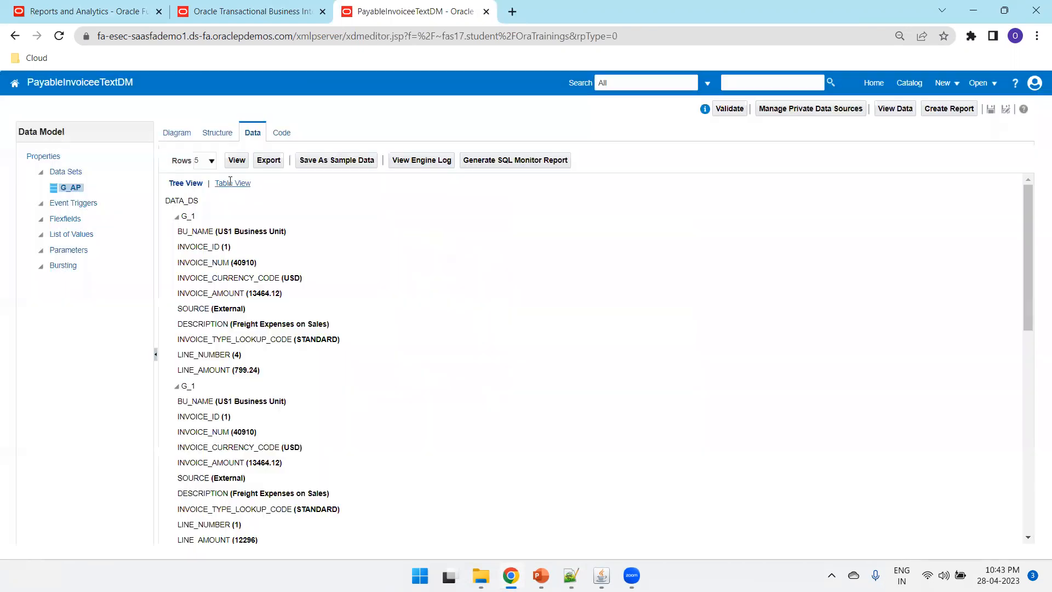
{"action": "left_click", "coordinate": [229, 181]}
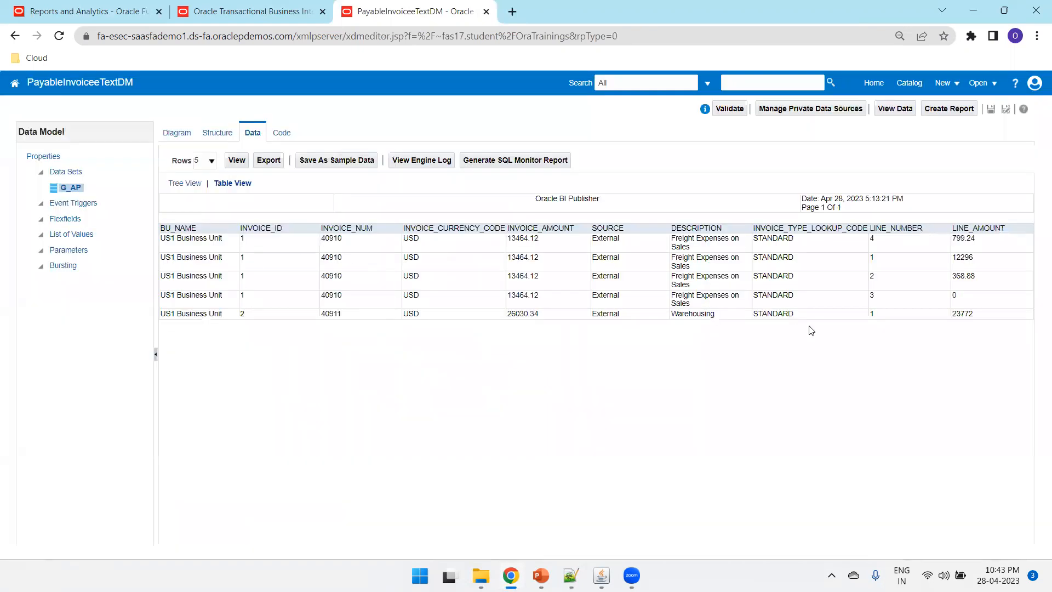
{"action": "left_click", "coordinate": [211, 160]}
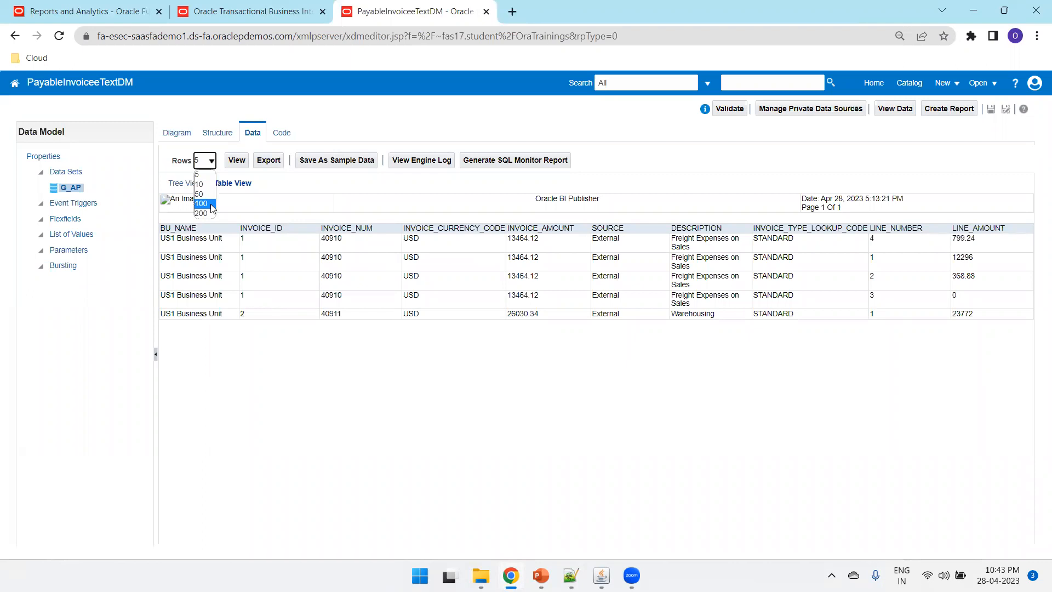
{"action": "left_click", "coordinate": [202, 203]}
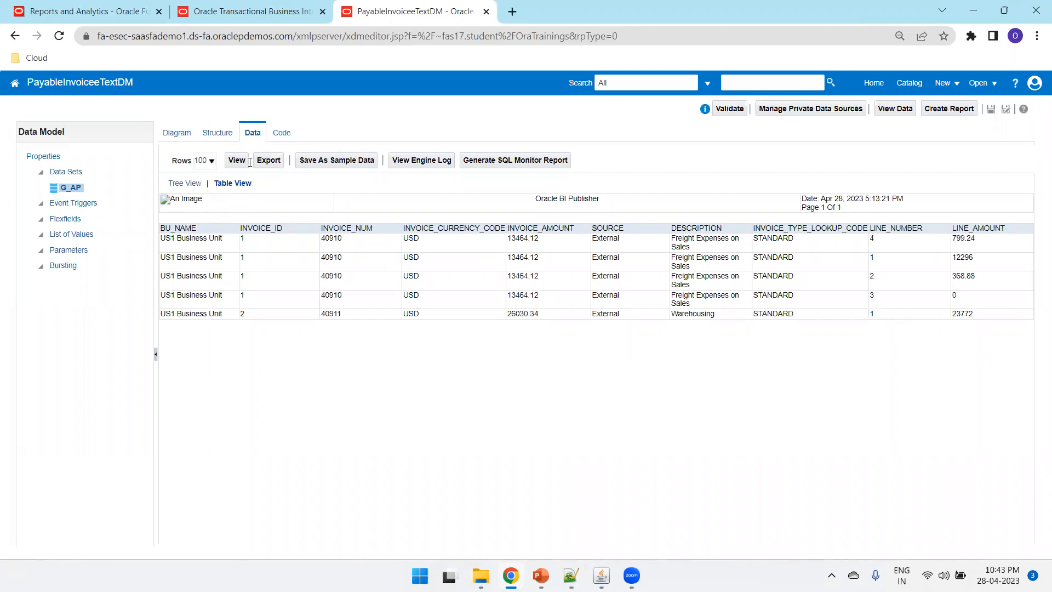
{"action": "left_click", "coordinate": [230, 161]}
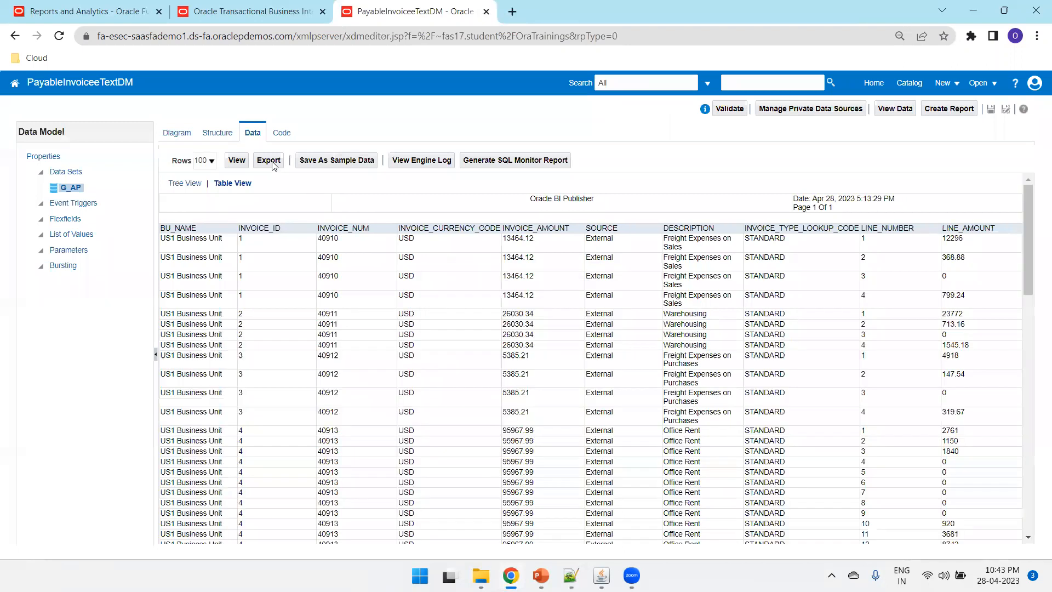
- Export the data as XML and show the downloaded PayableInvoiceeTextDM.xml in its folder
{"action": "left_click", "coordinate": [272, 163]}
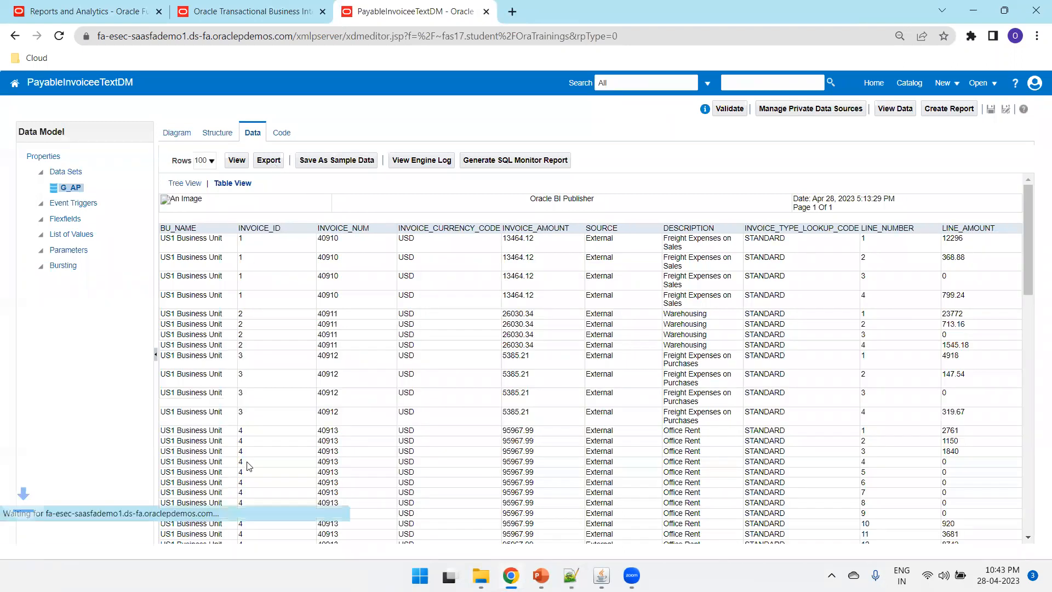
{"action": "key", "text": "ctrl+j"}
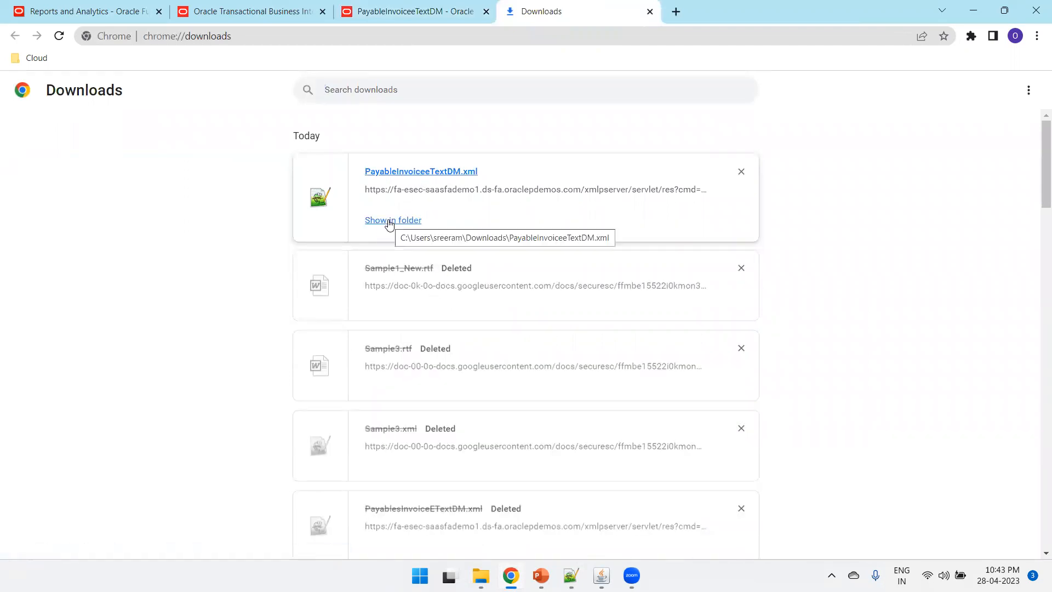
{"action": "left_click", "coordinate": [390, 221]}
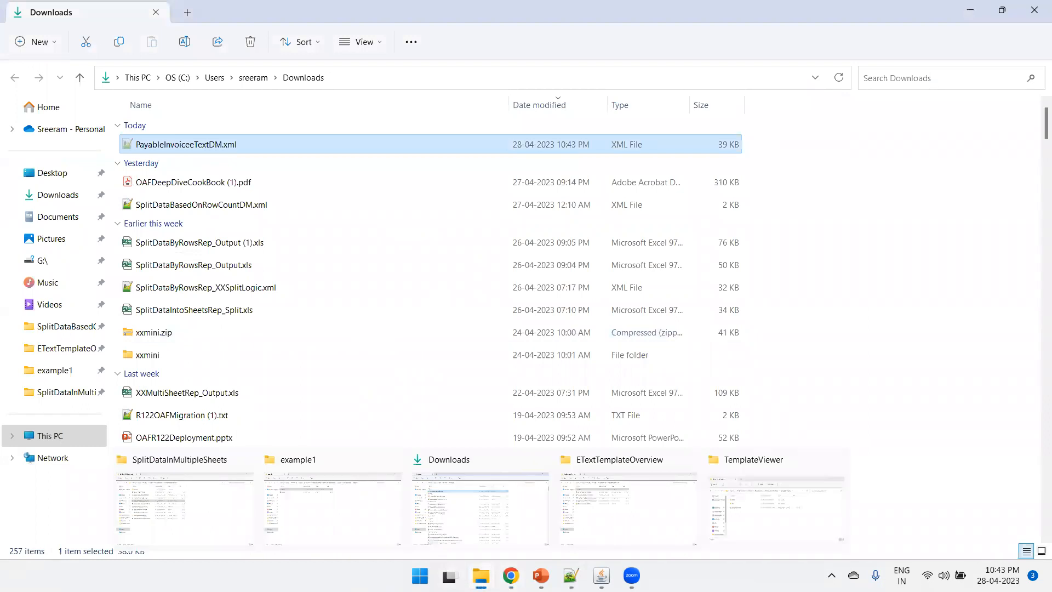
- Place PayableInvoiceeTextDM.xml in the ETextTemplateOverview folder, closing unneeded folder windows, and delete the older PayablesInvoiceETextDM.xml there
{"action": "left_click", "coordinate": [393, 459]}
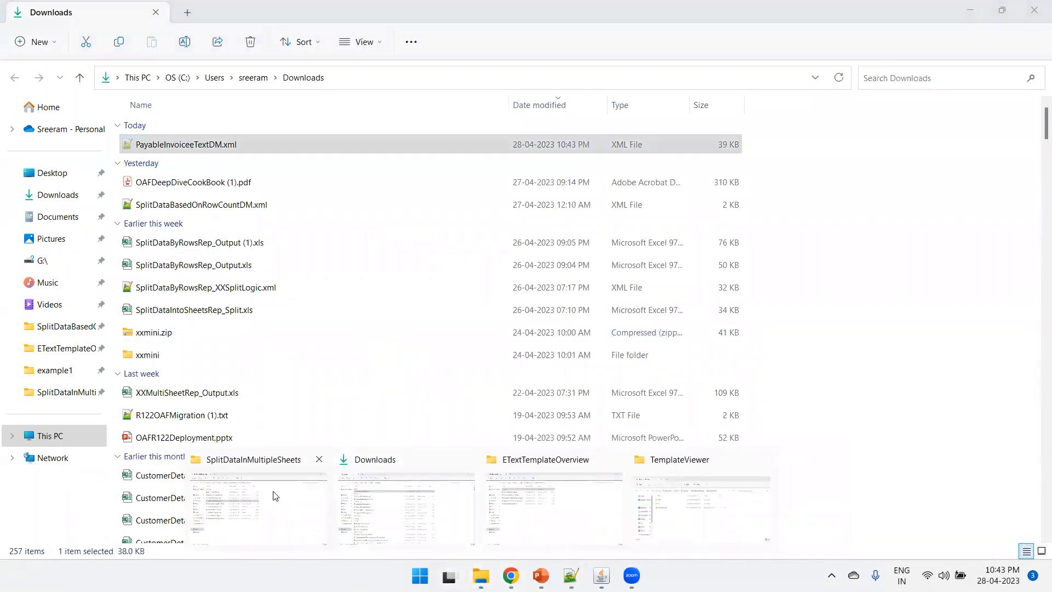
{"action": "left_click", "coordinate": [320, 462]}
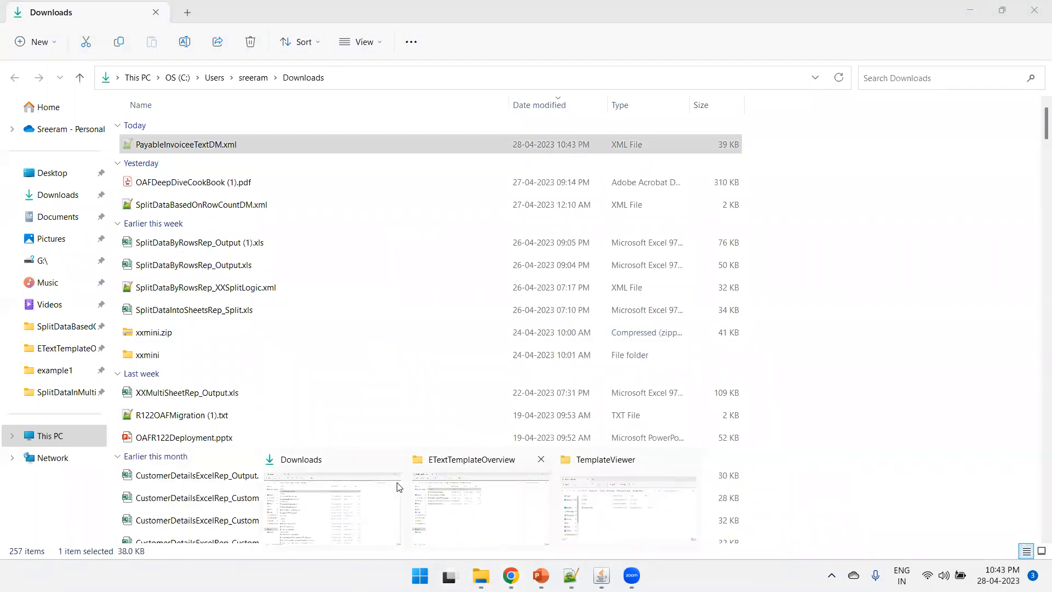
{"action": "left_click", "coordinate": [399, 487]}
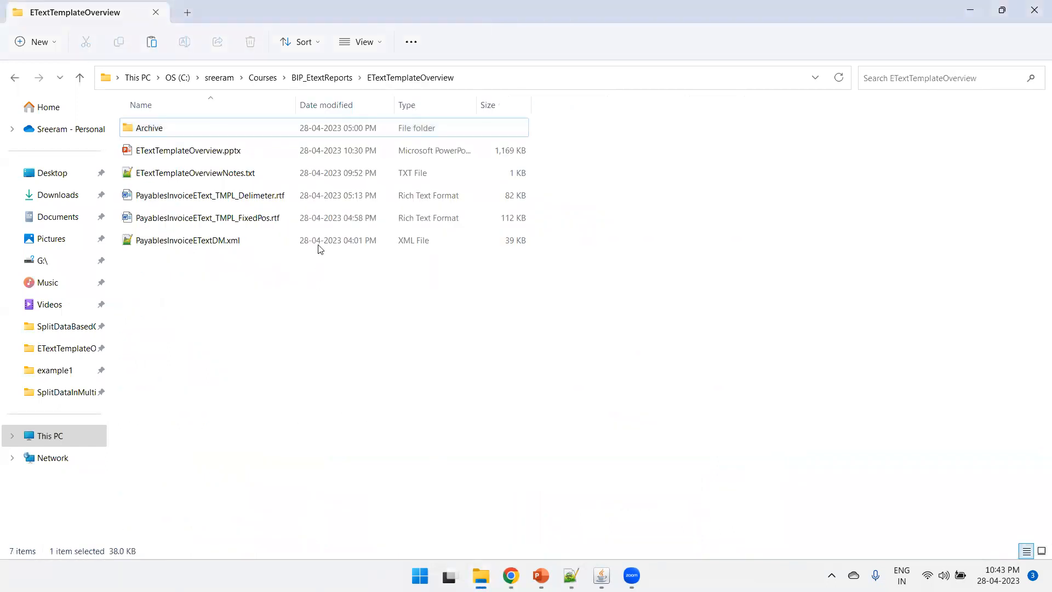
{"action": "left_click", "coordinate": [278, 350]}
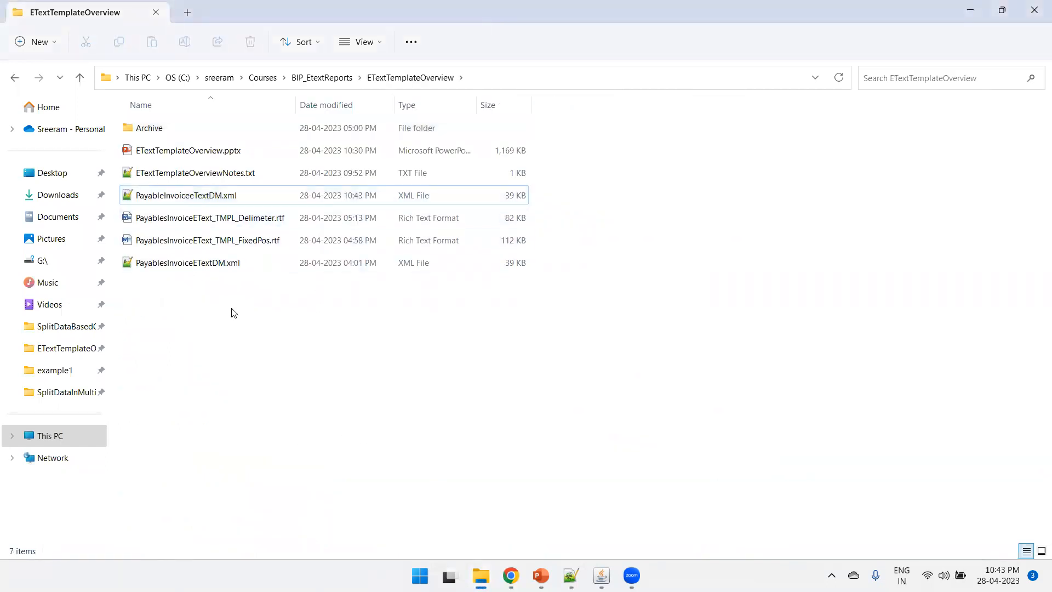
{"action": "left_click", "coordinate": [260, 262]}
{"action": "key", "text": "Delete"}
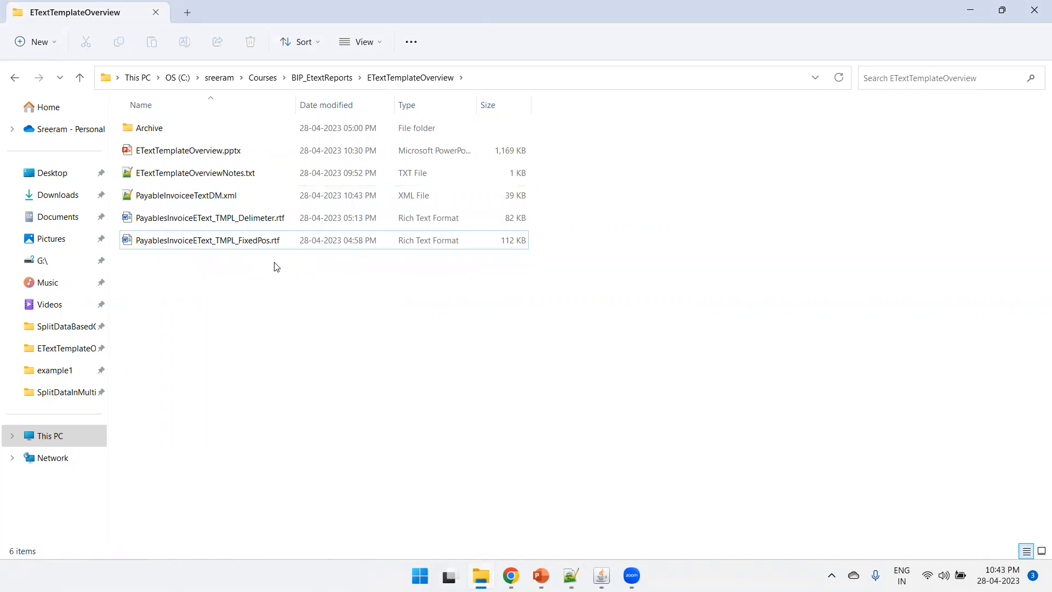
- Open PayableInvoiceeTextDM.xml in Notepad++, enlarge the text, and examine the structure under the DATA_DS root element
{"action": "double_click", "coordinate": [254, 194]}
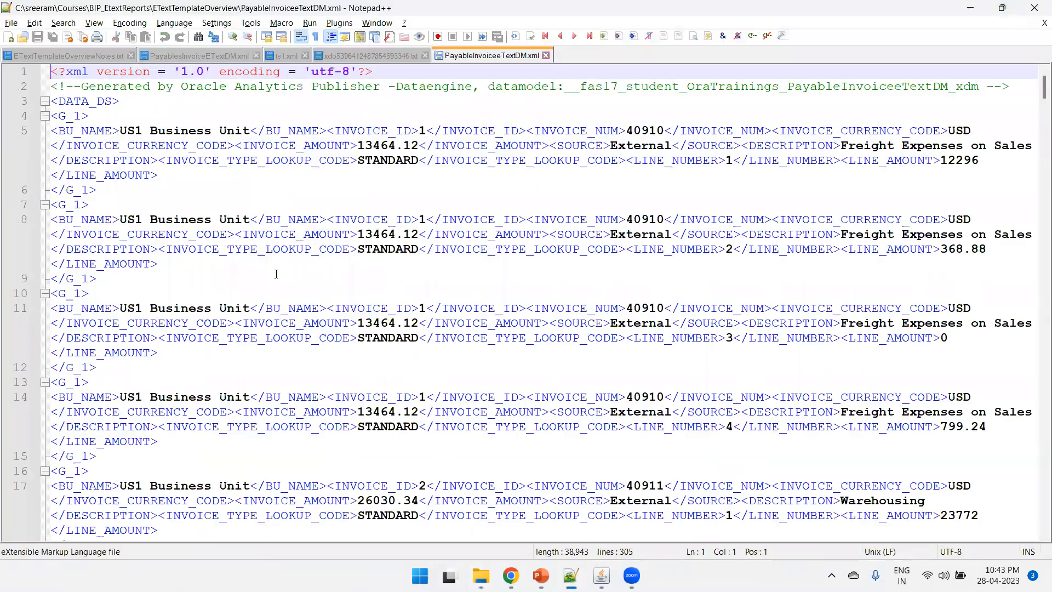
{"action": "scroll", "coordinate": [280, 271], "scroll_direction": "up", "scroll_amount": 2}
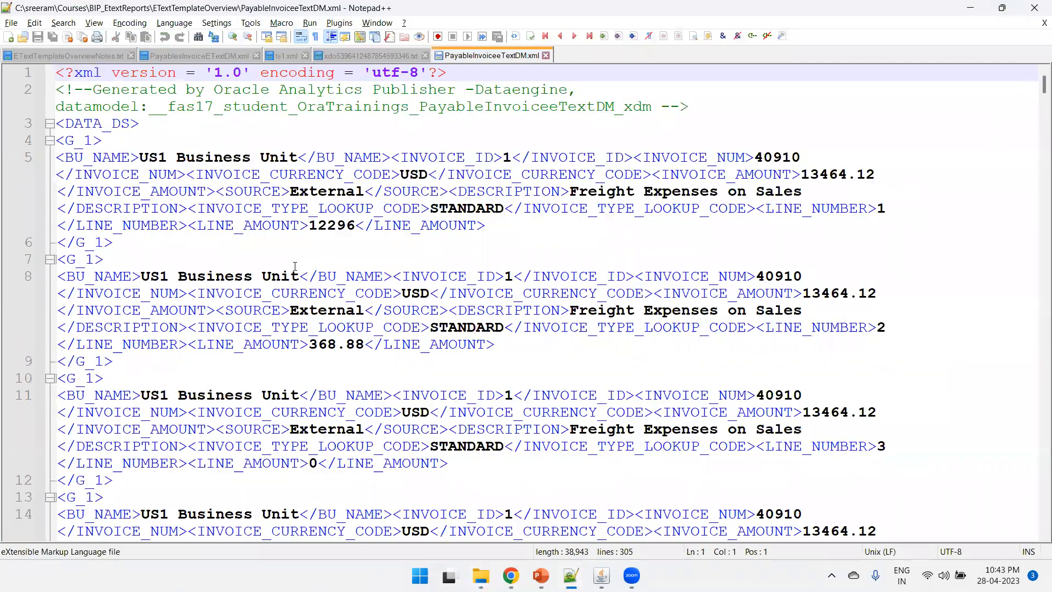
{"action": "scroll", "coordinate": [94, 125], "scroll_direction": "down", "scroll_amount": 1}
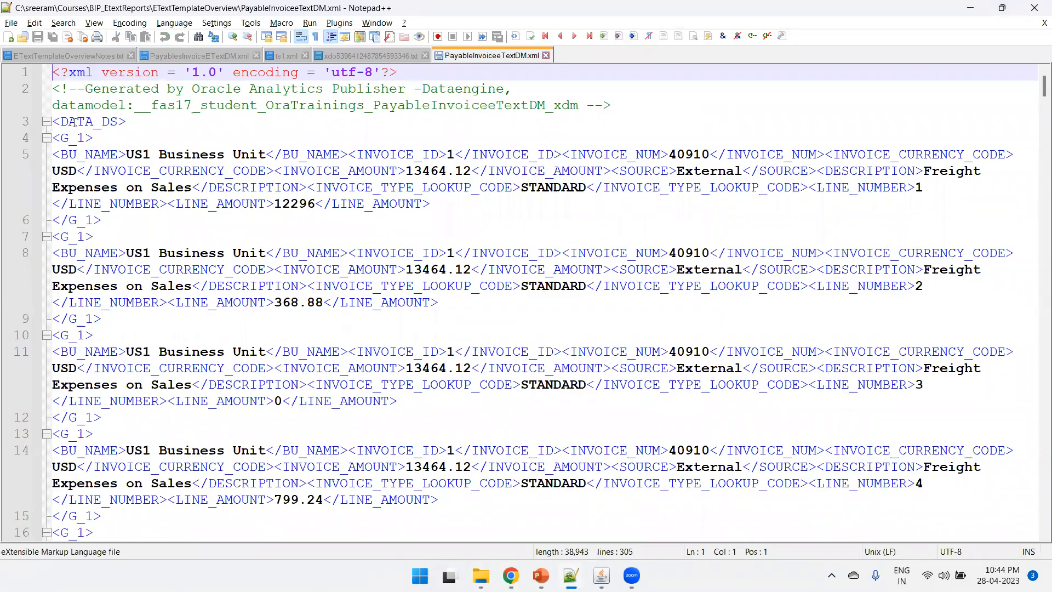
{"action": "double_click", "coordinate": [74, 122]}
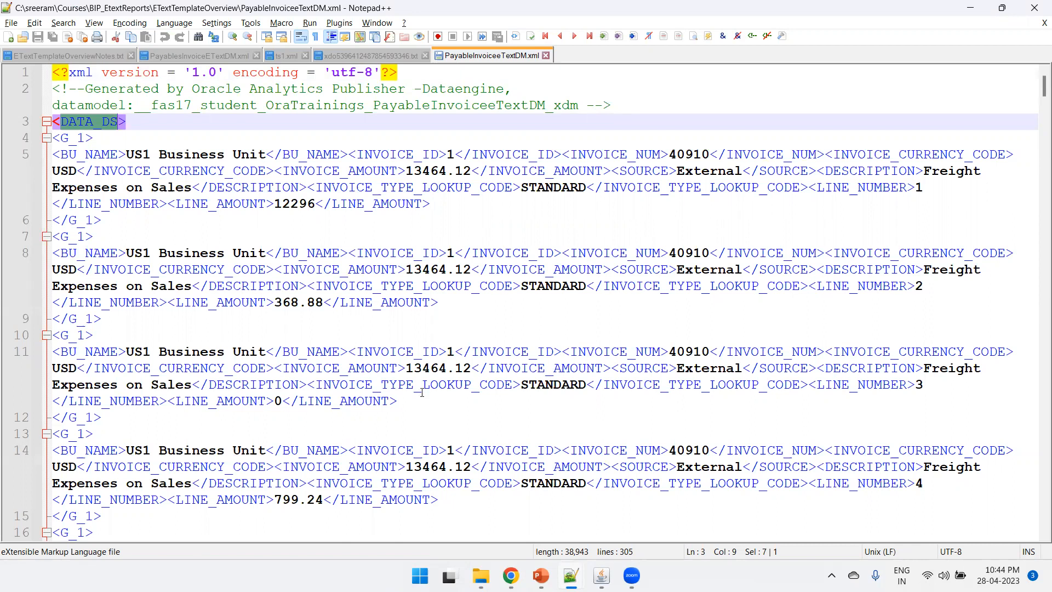
- Open PayablesInvoiceEText_TMPL_Delimeter.rtf in Word and examine its template type, output character set and new record character settings
{"action": "key", "text": "alt+Tab"}
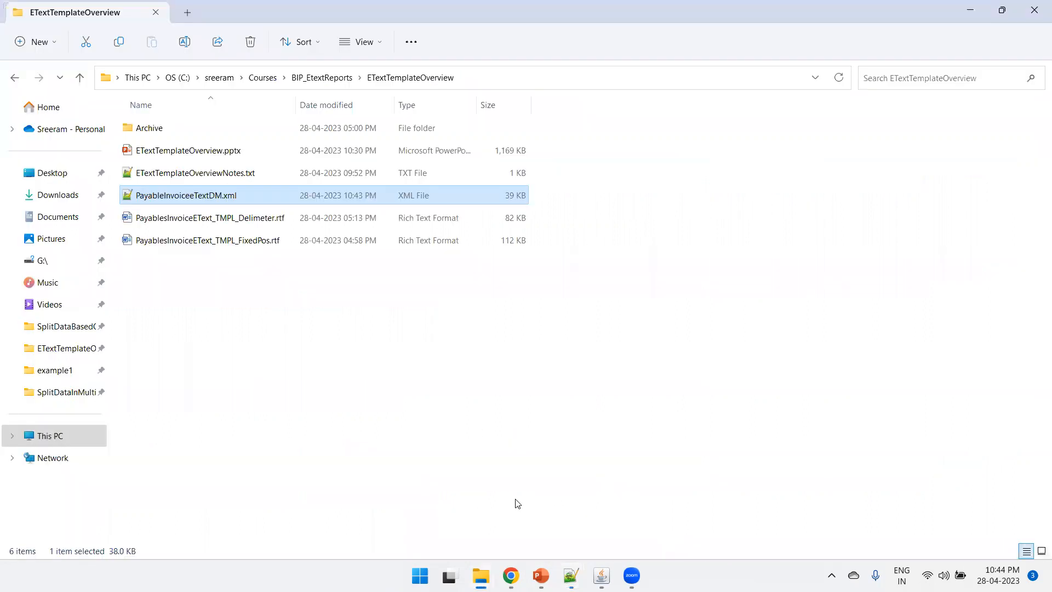
{"action": "double_click", "coordinate": [287, 220]}
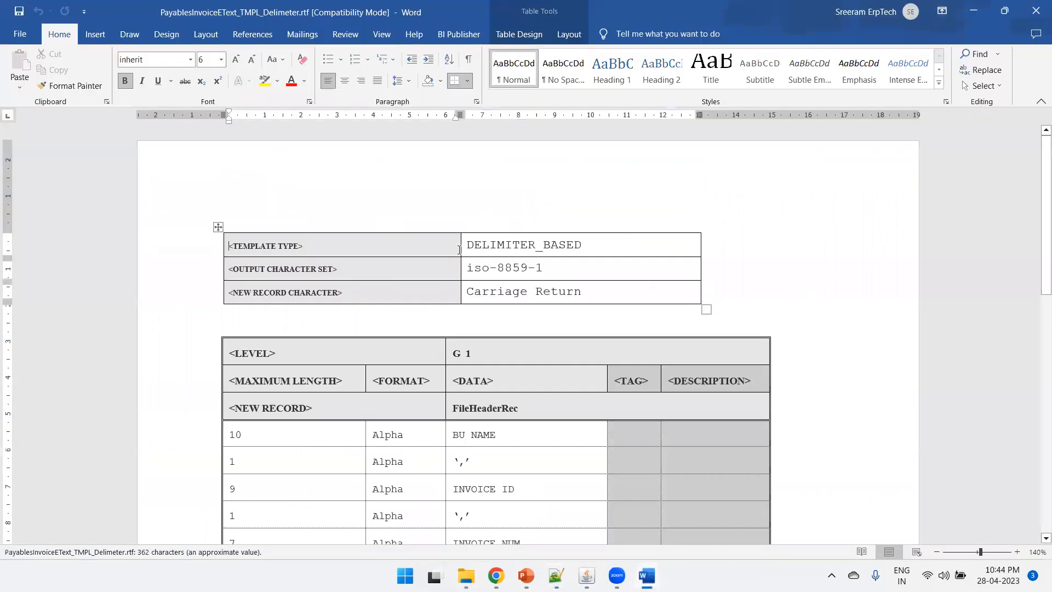
{"action": "scroll", "coordinate": [459, 250], "scroll_direction": "up", "scroll_amount": 3}
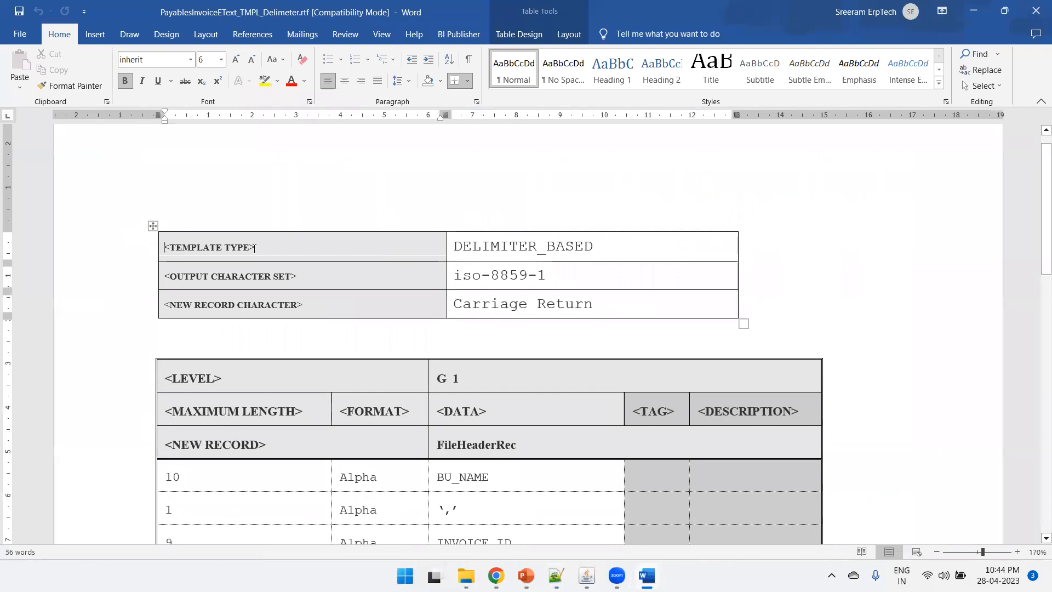
{"action": "left_click_drag", "start_coordinate": [594, 245], "coordinate": [452, 245]}
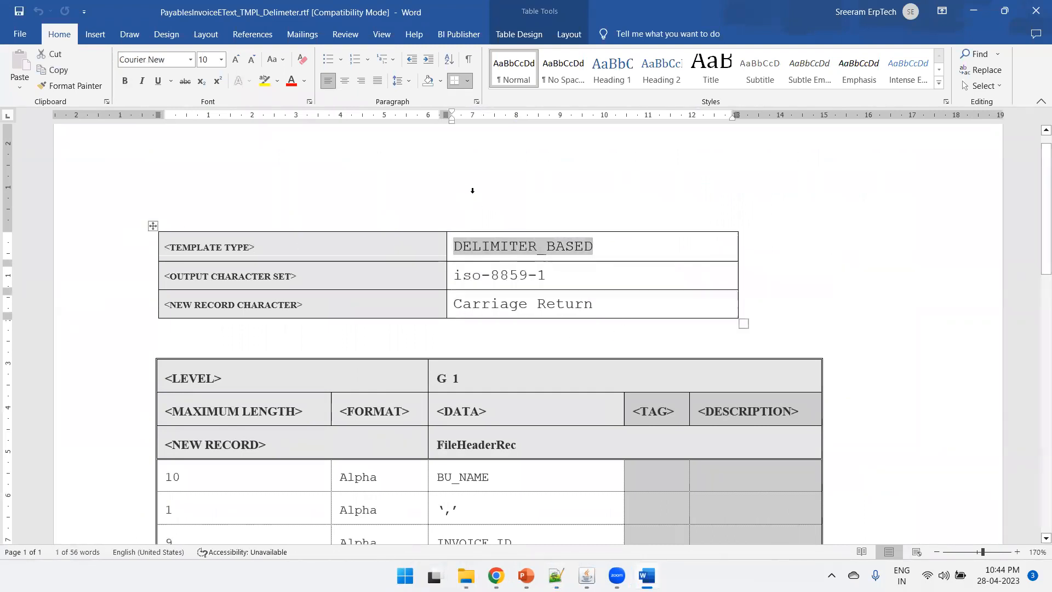
{"action": "scroll", "coordinate": [422, 227], "scroll_direction": "down", "scroll_amount": 1}
{"action": "scroll", "coordinate": [566, 228], "scroll_direction": "down", "scroll_amount": 1}
{"action": "left_click_drag", "start_coordinate": [567, 228], "coordinate": [573, 165]}
{"action": "left_click", "coordinate": [576, 207]}
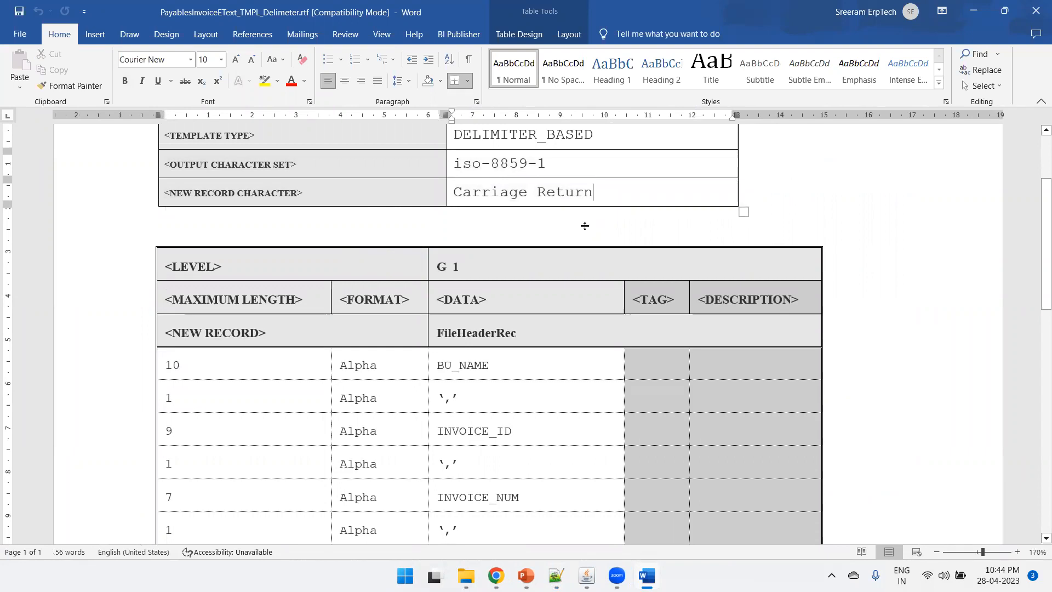
{"action": "scroll", "coordinate": [585, 226], "scroll_direction": "down", "scroll_amount": 1}
{"action": "scroll", "coordinate": [585, 226], "scroll_direction": "up", "scroll_amount": 1}
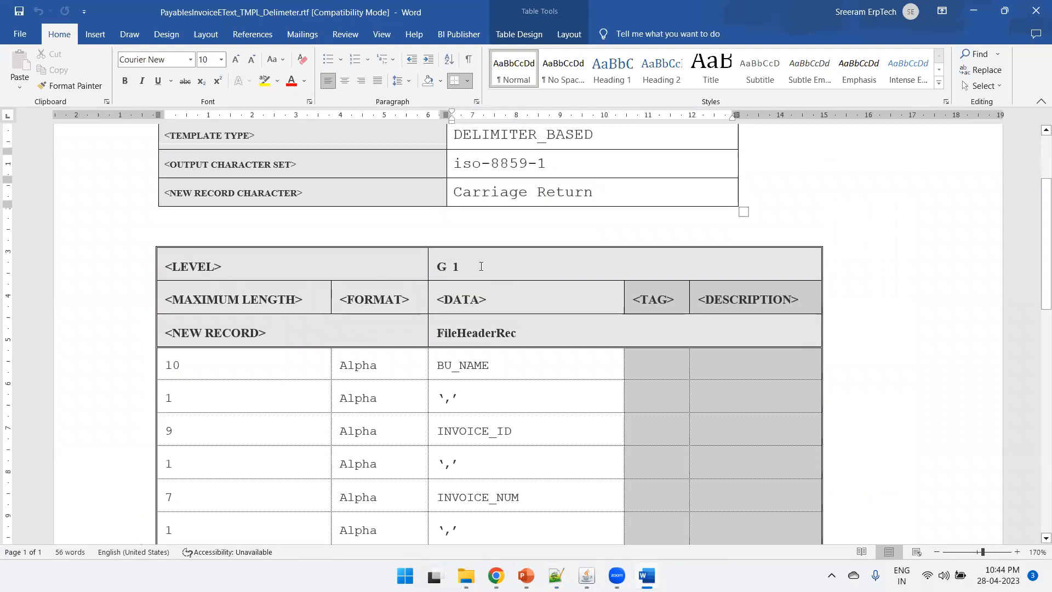
- Close the empty Notepad++ window and check the G_1 group element in PayableInvoiceeTextDM.xml
{"action": "mouse_move", "coordinate": [557, 575]}
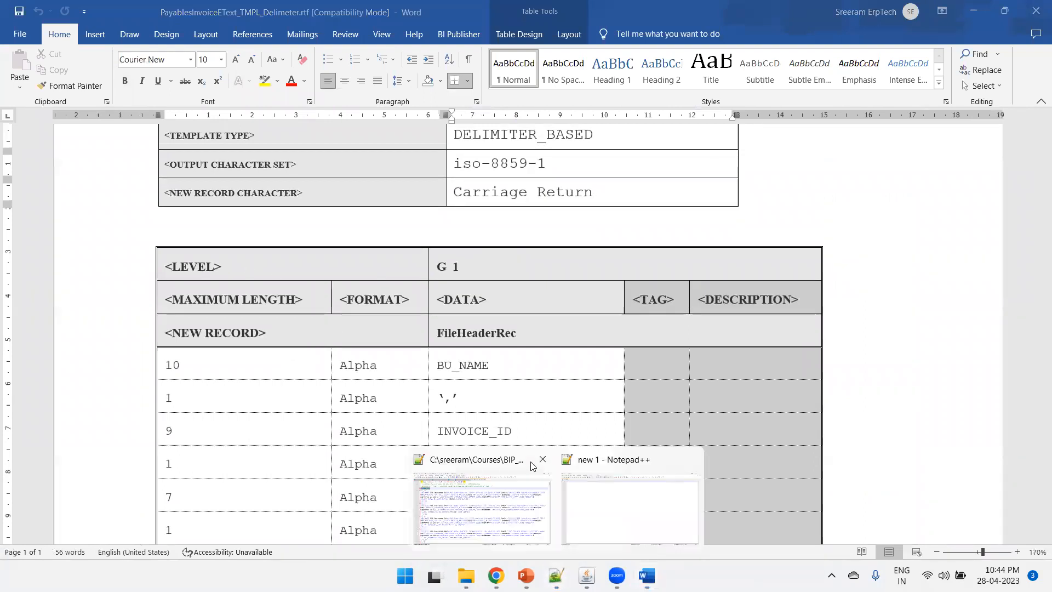
{"action": "left_click", "coordinate": [631, 504]}
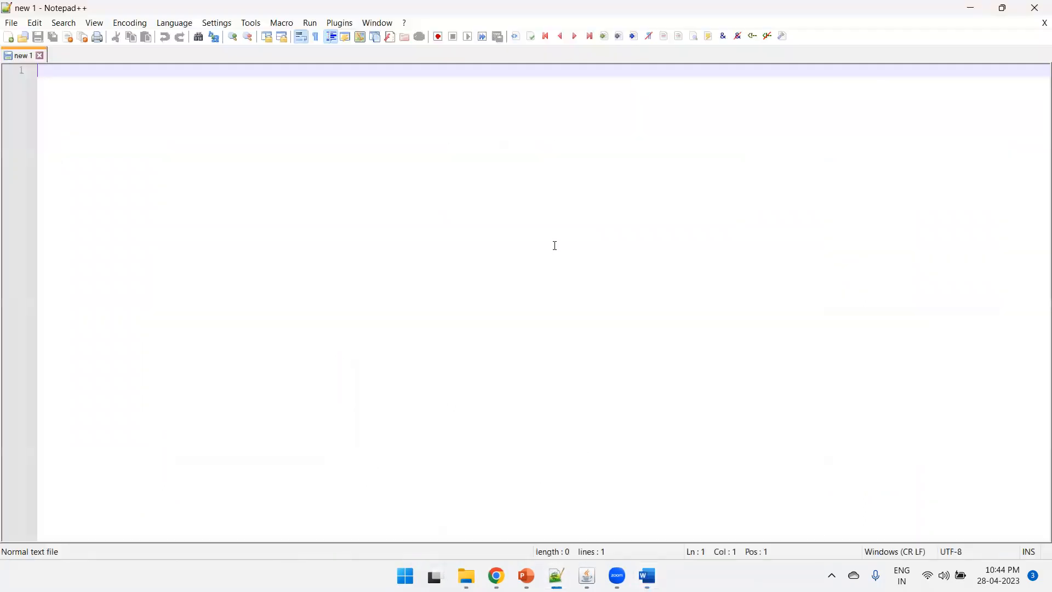
{"action": "left_click", "coordinate": [1034, 9]}
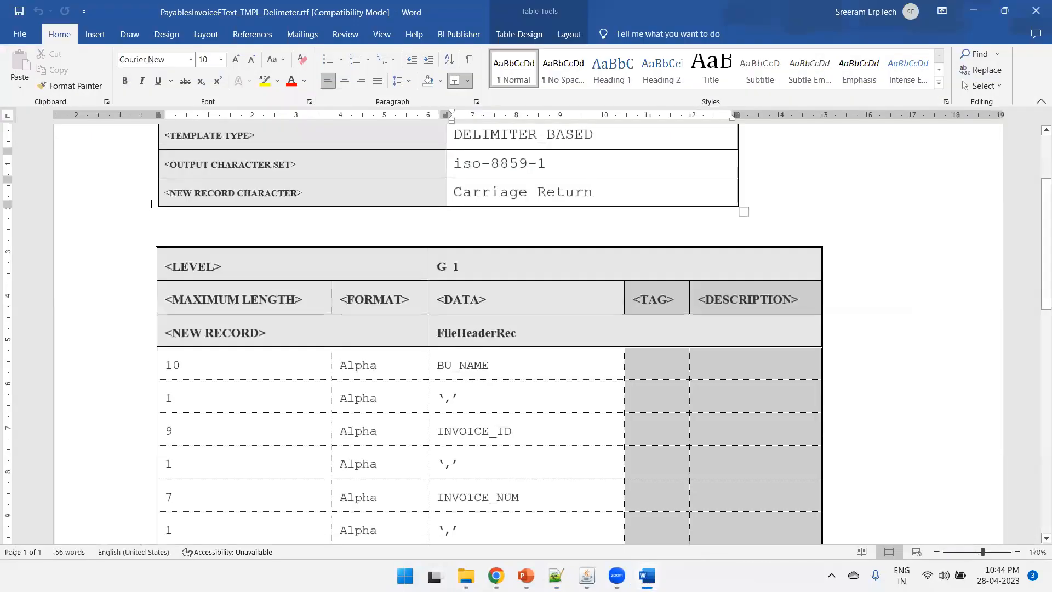
{"action": "key", "text": "alt+Tab"}
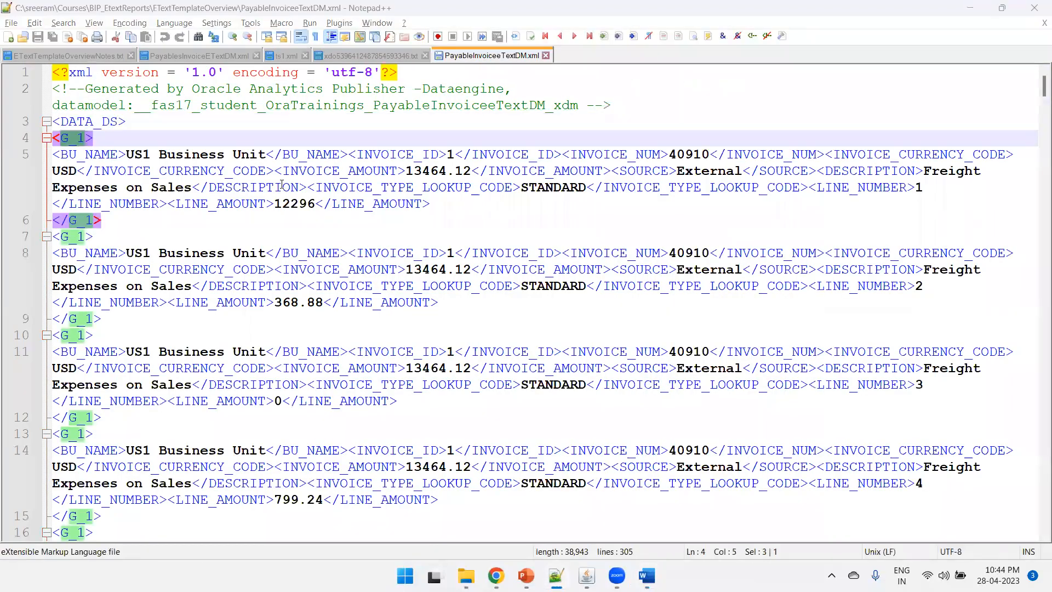
- Switch back to Word, replace the <LEVEL> value in the delimiter template with G_1, and highlight it in yellow
{"action": "key", "text": "alt+Tab"}
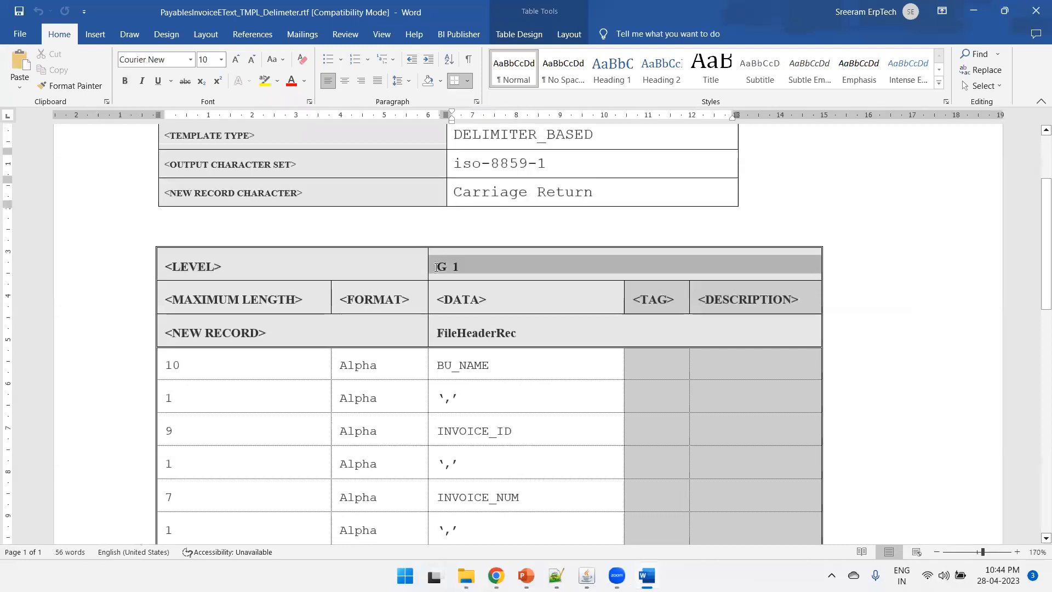
{"action": "type", "text": "G 1"}
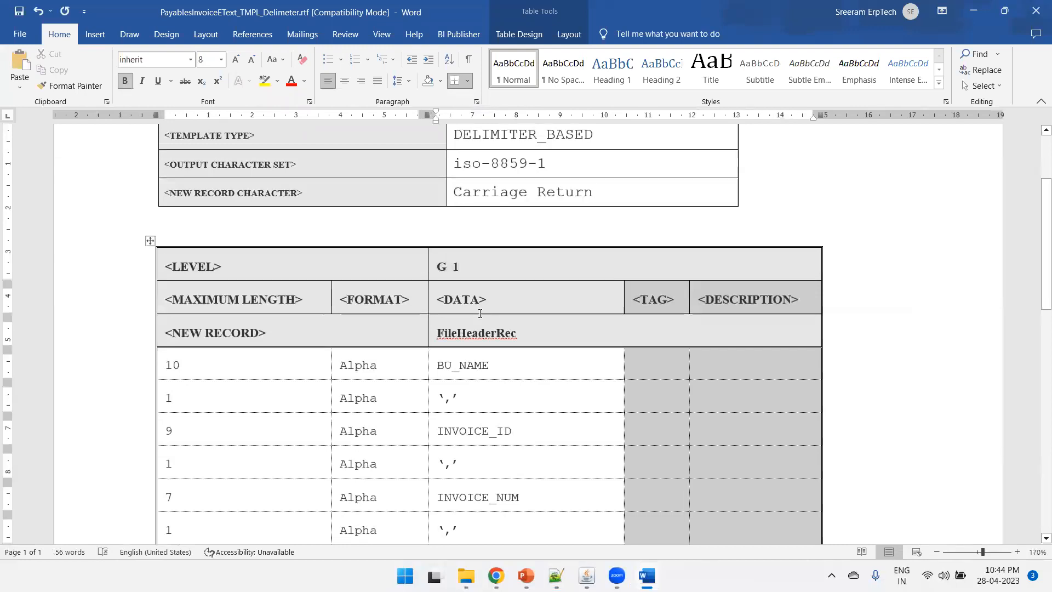
{"action": "key", "text": "ctrl+shift+Left"}
{"action": "key", "text": "ctrl+shift+Left"}
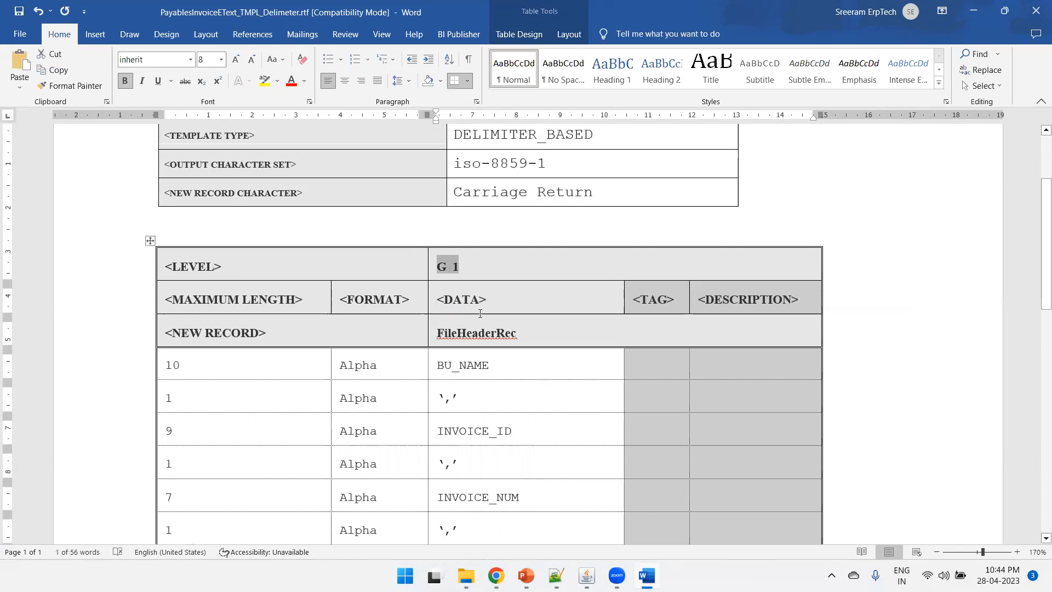
{"action": "left_click", "coordinate": [265, 81]}
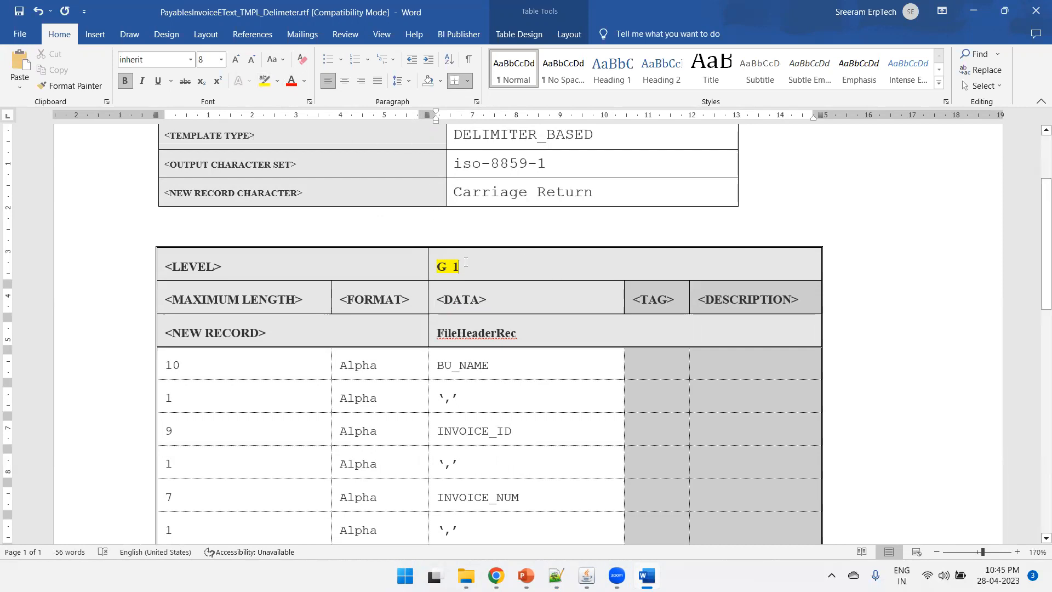
- Examine the FileHeaderRec new record entry and the format setup values in the delimiter template
{"action": "scroll", "coordinate": [273, 262], "scroll_direction": "down", "scroll_amount": 1}
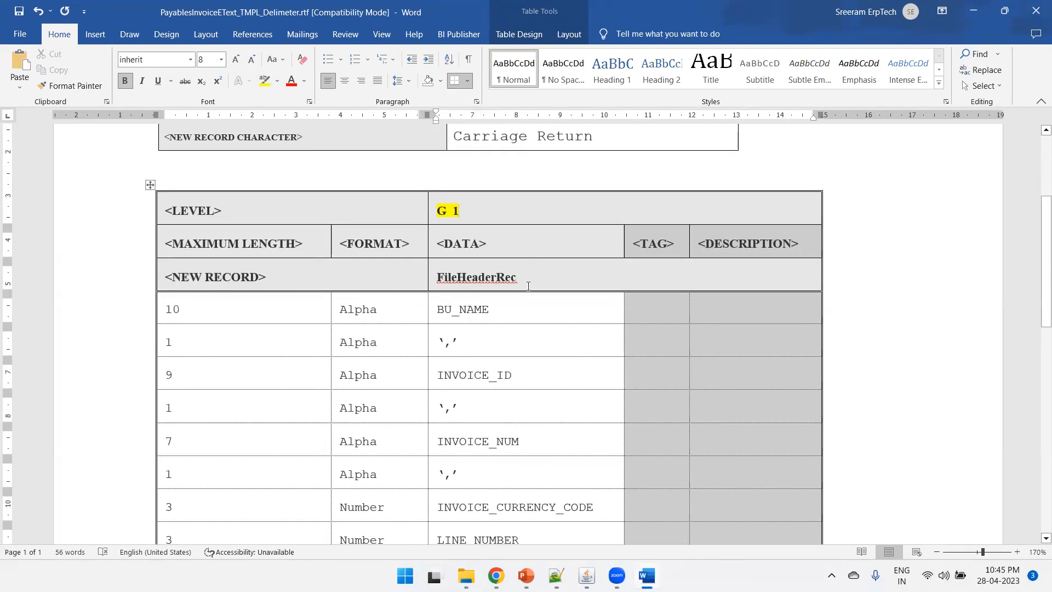
{"action": "left_click_drag", "start_coordinate": [520, 277], "coordinate": [437, 278]}
{"action": "scroll", "coordinate": [441, 281], "scroll_direction": "down", "scroll_amount": 1}
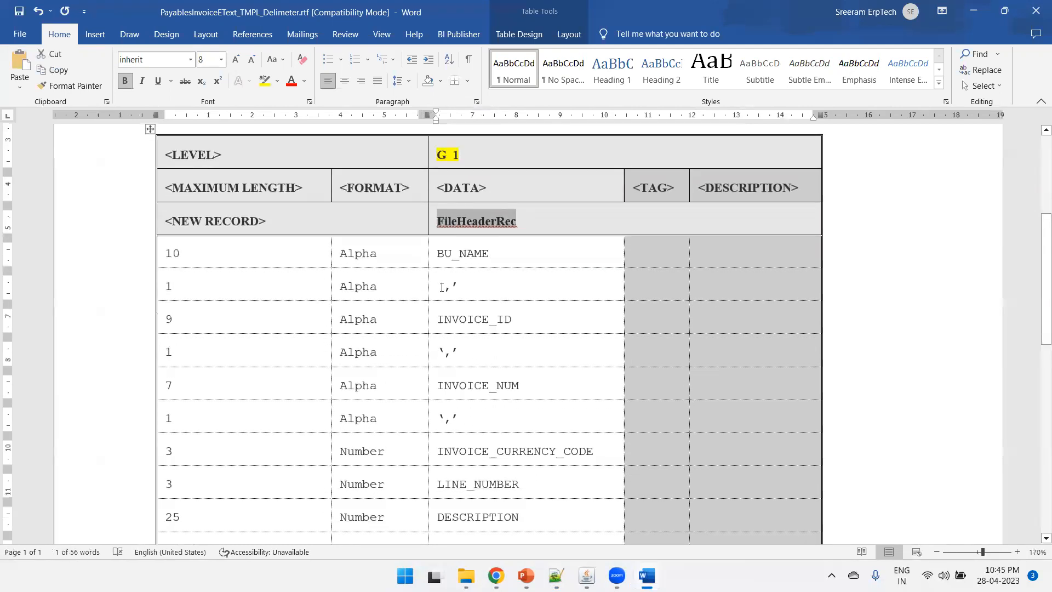
{"action": "scroll", "coordinate": [441, 287], "scroll_direction": "up", "scroll_amount": 3}
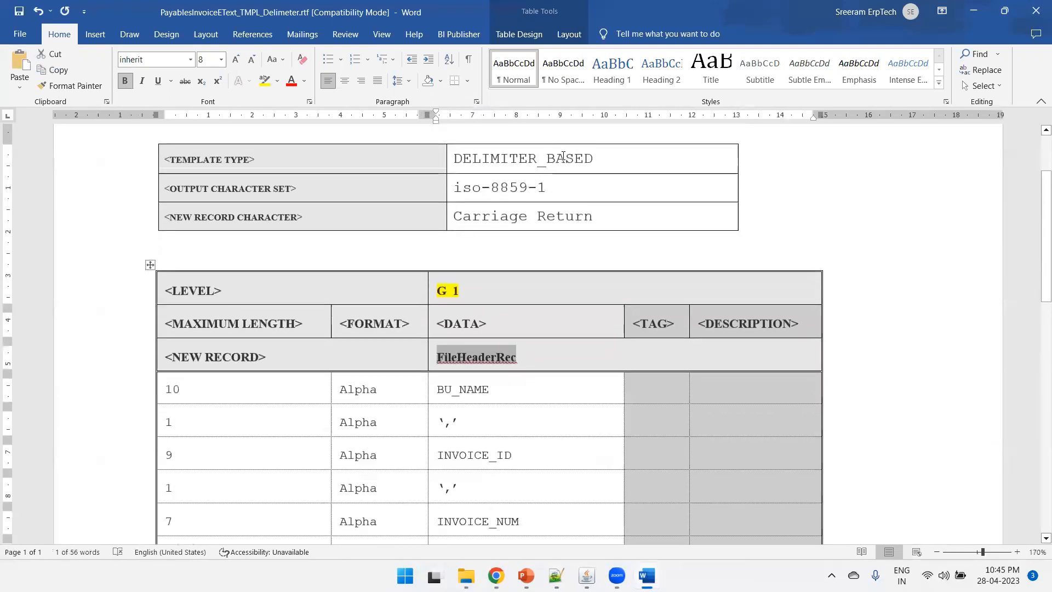
{"action": "scroll", "coordinate": [559, 190], "scroll_direction": "down", "scroll_amount": 1}
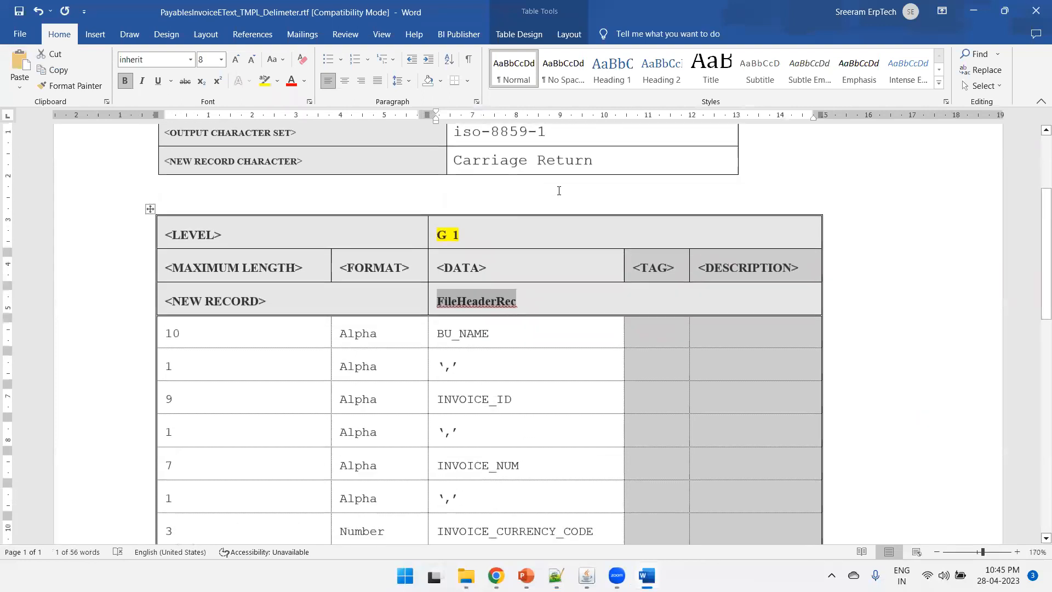
{"action": "scroll", "coordinate": [559, 191], "scroll_direction": "up", "scroll_amount": 2}
{"action": "scroll", "coordinate": [566, 204], "scroll_direction": "down", "scroll_amount": 4}
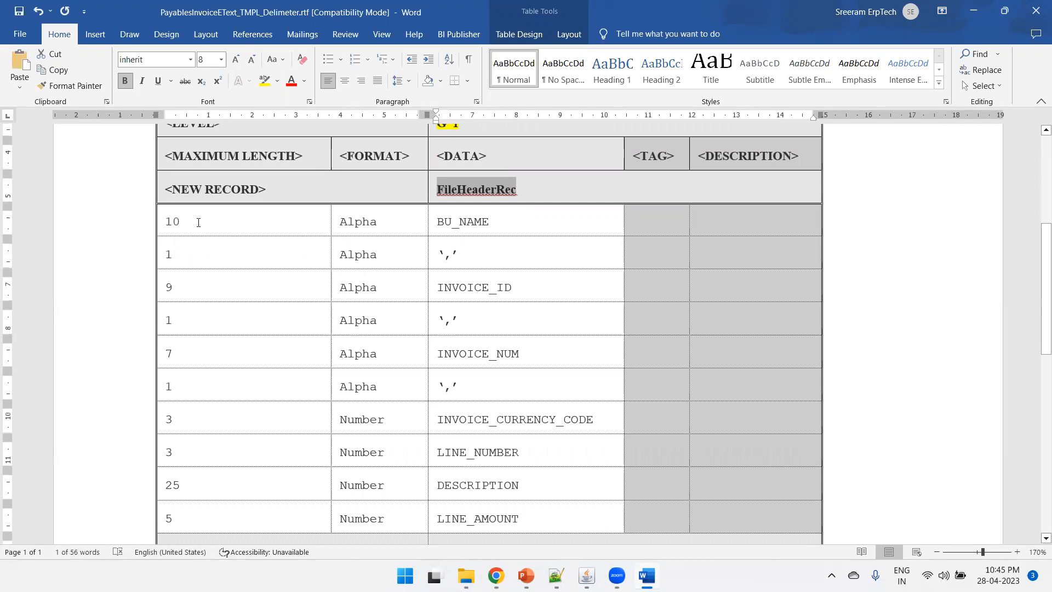
- Compare the BU_NAME row in the template with the BU_NAME element of PayableInvoiceeTextDM.xml in Notepad++, and return to Word
{"action": "left_click", "coordinate": [221, 226]}
{"action": "left_click", "coordinate": [498, 222]}
{"action": "key", "text": "alt+Tab"}
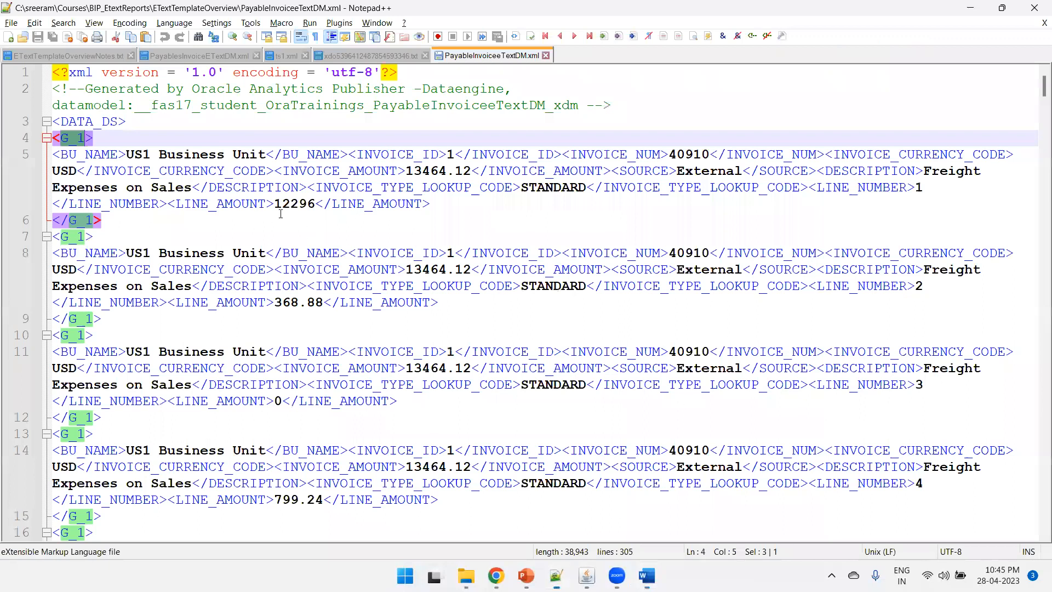
{"action": "double_click", "coordinate": [108, 157]}
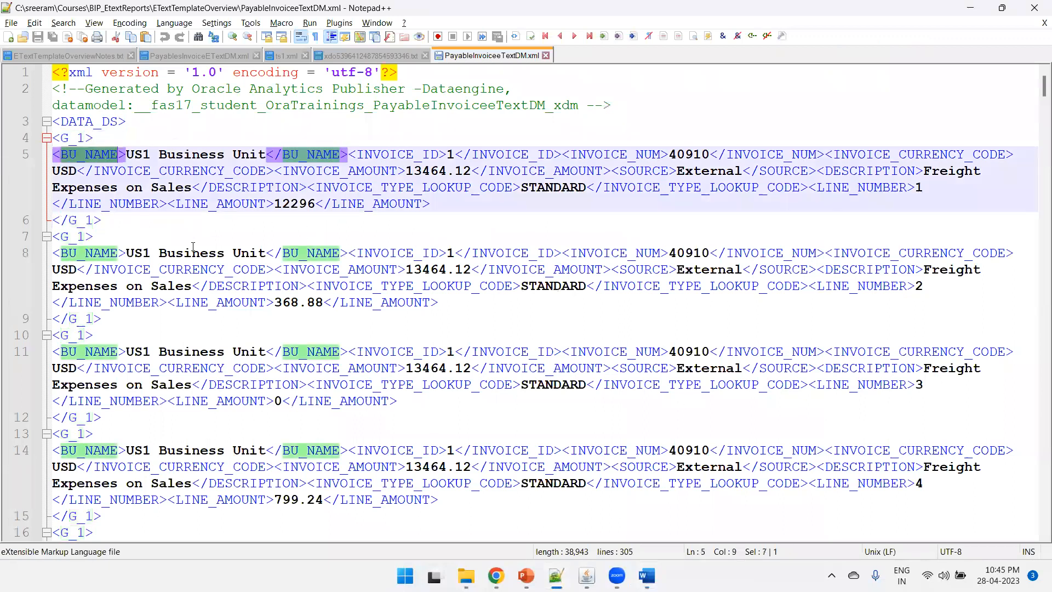
{"action": "key", "text": "alt+Tab"}
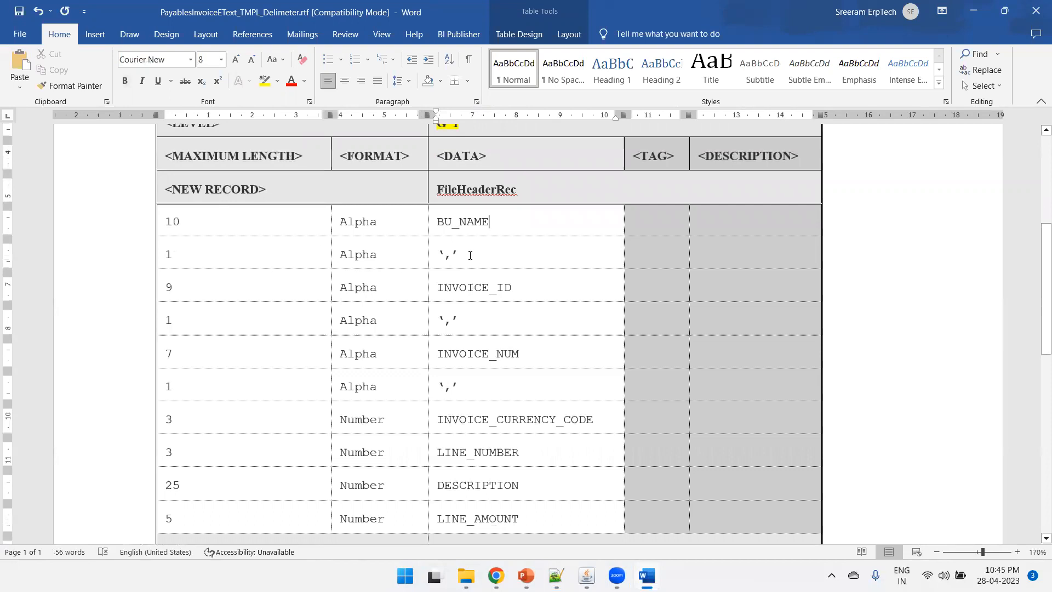
- Insert a row above LINE_NUMBER and copy the delimiter row with length 1, format Alpha and data ‘,’ into it
{"action": "scroll", "coordinate": [480, 289], "scroll_direction": "down", "scroll_amount": 4}
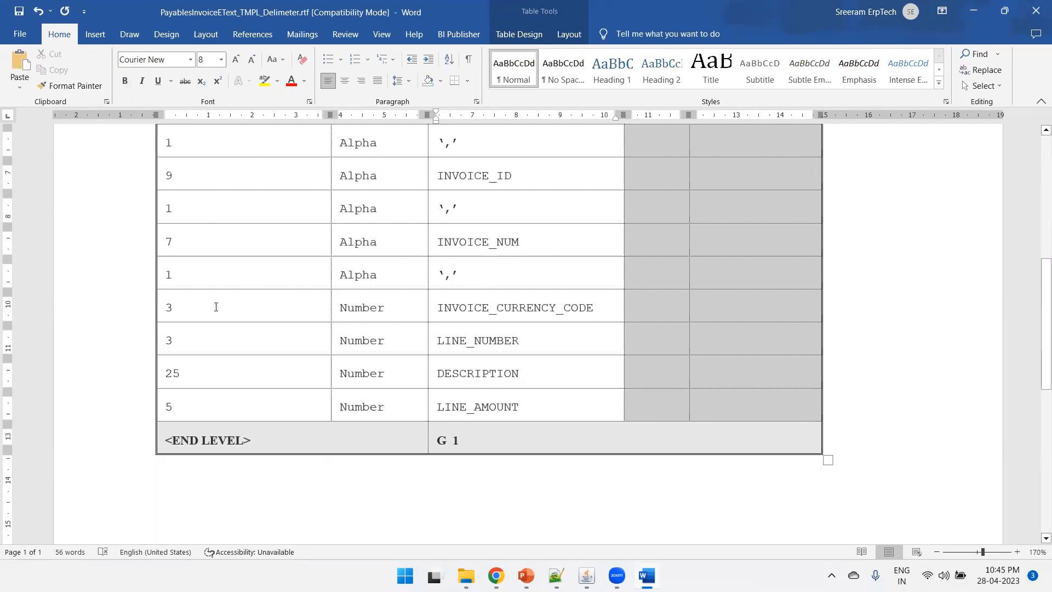
{"action": "left_click", "coordinate": [220, 344]}
{"action": "right_click", "coordinate": [225, 344]}
{"action": "mouse_move", "coordinate": [305, 221]}
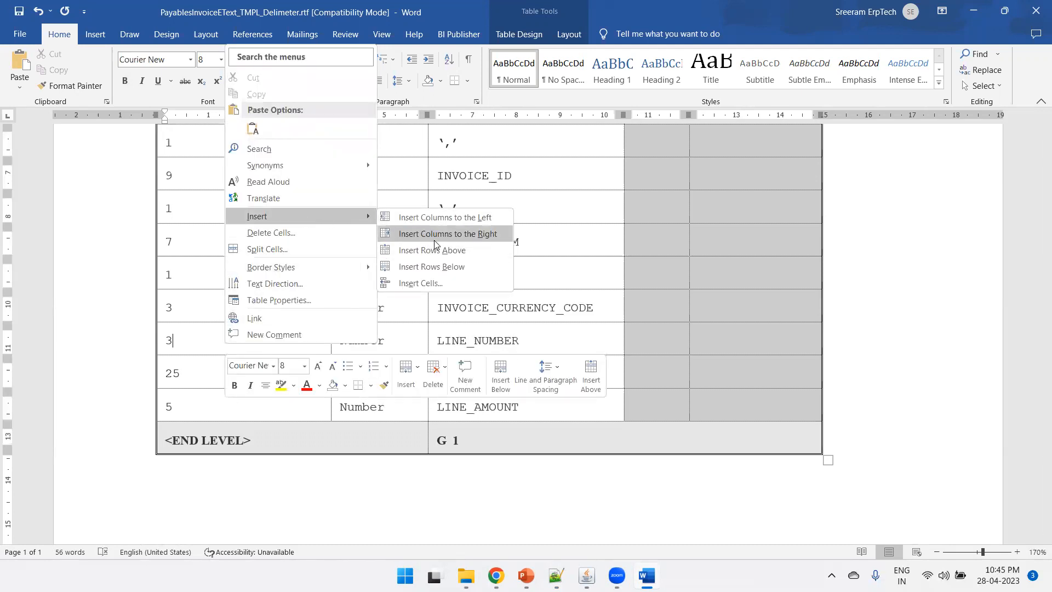
{"action": "left_click", "coordinate": [433, 250]}
{"action": "left_click_drag", "start_coordinate": [518, 281], "coordinate": [216, 274]}
{"action": "key", "text": "ctrl+c"}
{"action": "left_click", "coordinate": [213, 339]}
{"action": "key", "text": "ctrl+v"}
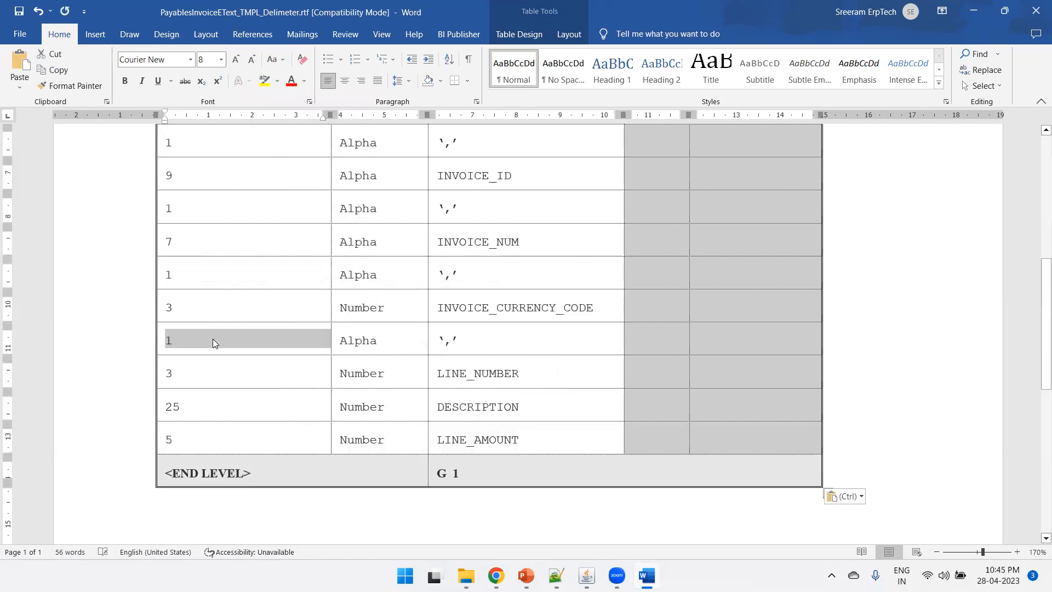
{"action": "left_click", "coordinate": [530, 339]}
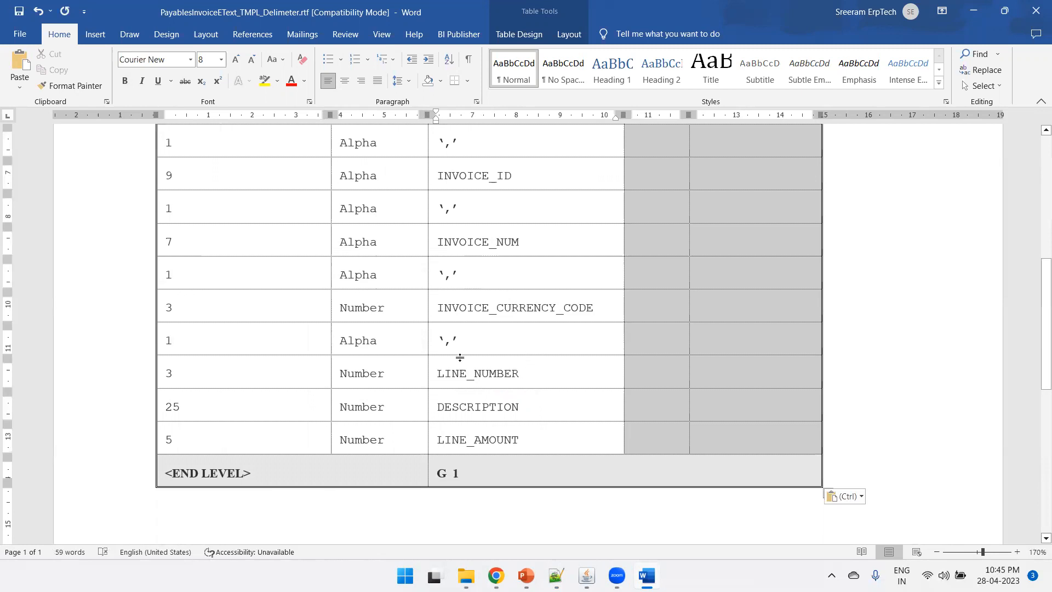
- Zoom the document out to 140% and review the G_1 table from BU_NAME through the end level row
{"action": "scroll", "coordinate": [508, 320], "scroll_direction": "down", "scroll_amount": 3}
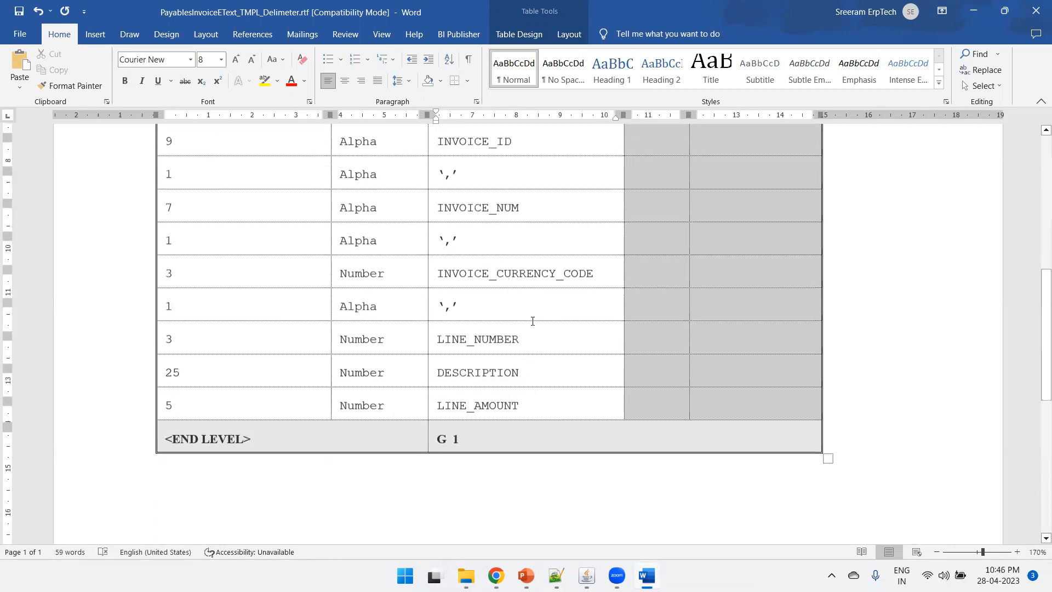
{"action": "left_click", "coordinate": [266, 358]}
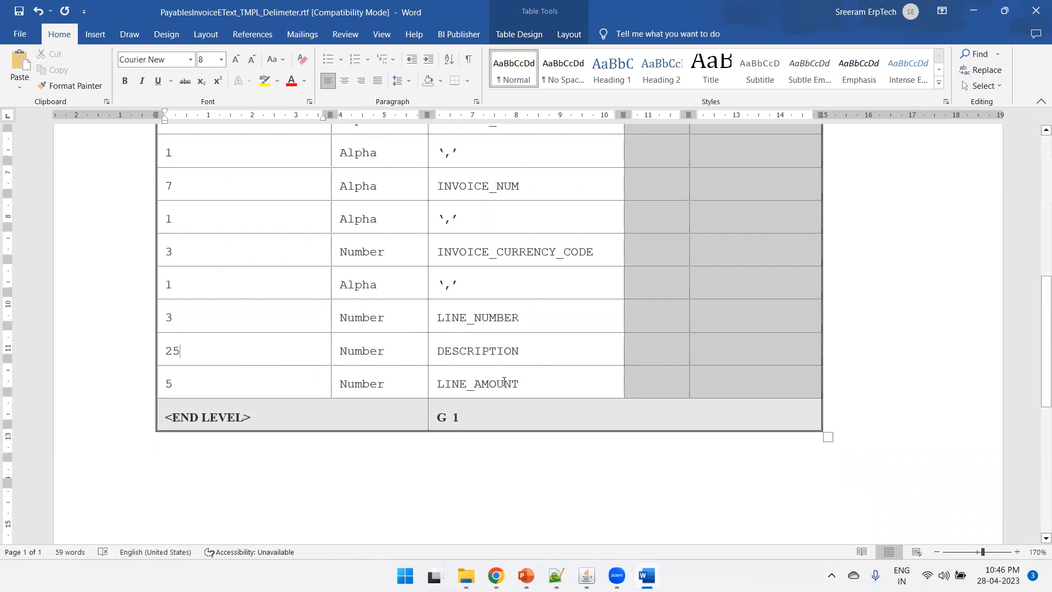
{"action": "scroll", "coordinate": [505, 381], "scroll_direction": "up", "scroll_amount": 5}
{"action": "scroll", "coordinate": [424, 235], "scroll_direction": "down", "scroll_amount": 3, "text": "ctrl"}
{"action": "scroll", "coordinate": [302, 183], "scroll_direction": "down", "scroll_amount": 2}
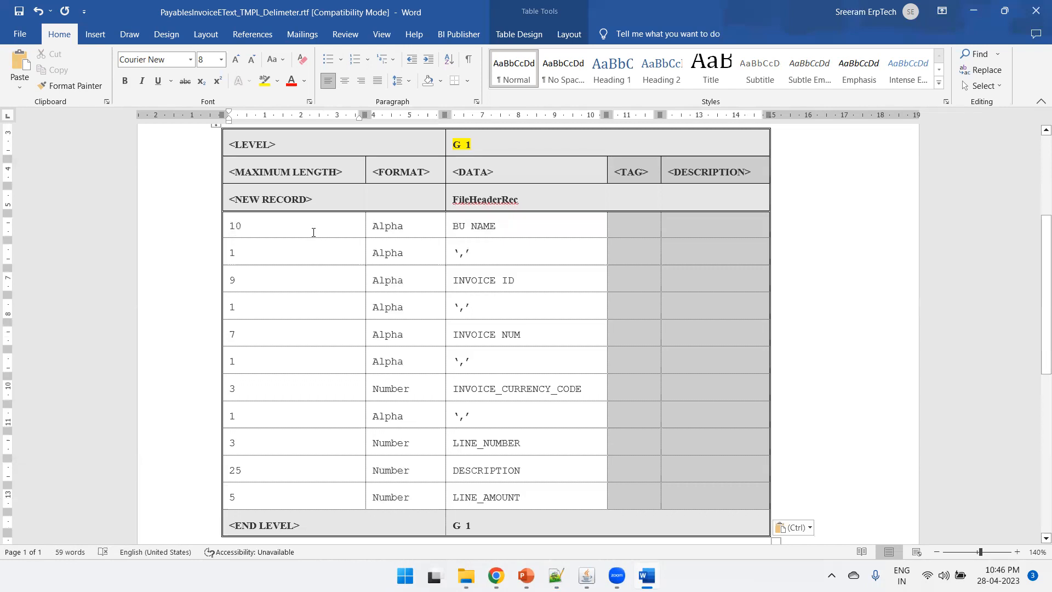
{"action": "key", "text": "Escape"}
- Close the running BI Publisher Template Viewer and relaunch it with tmplviewer.jar from the TemplateViewer folder
{"action": "mouse_move", "coordinate": [587, 575]}
{"action": "left_click", "coordinate": [618, 459]}
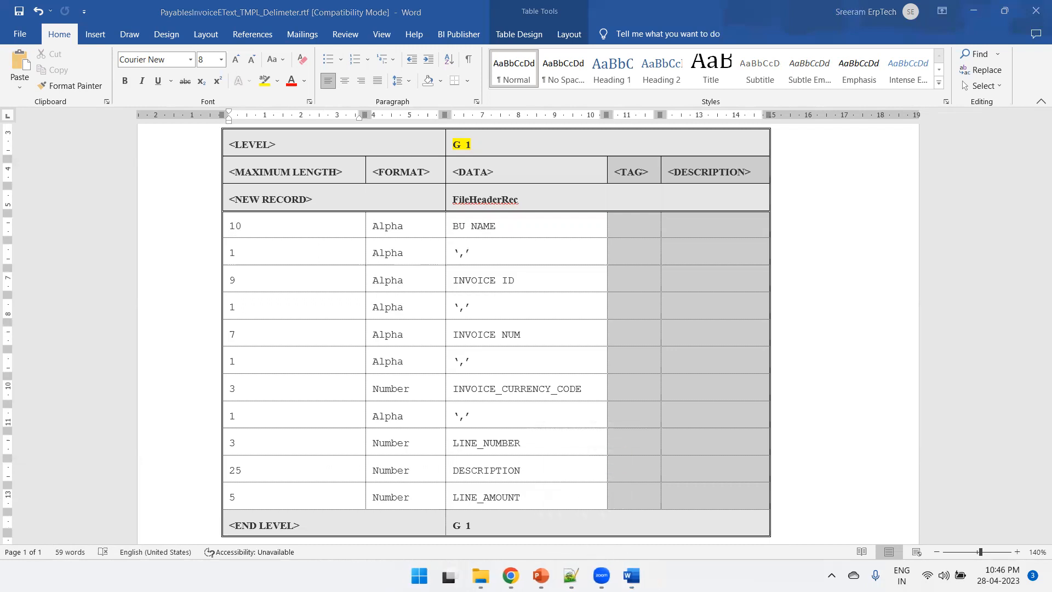
{"action": "mouse_move", "coordinate": [480, 575]}
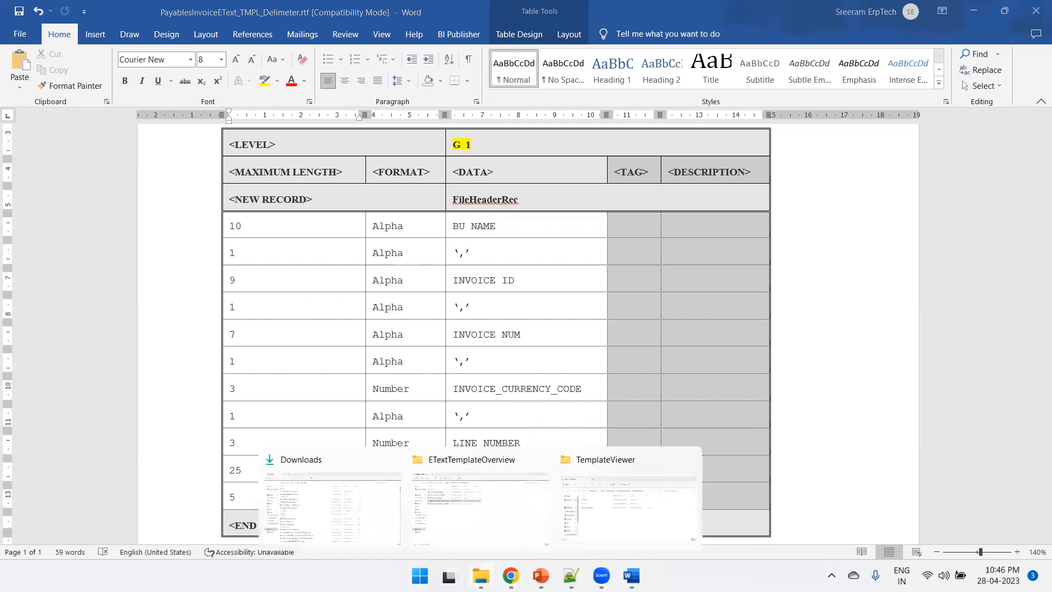
{"action": "left_click", "coordinate": [568, 544]}
{"action": "left_click", "coordinate": [970, 177]}
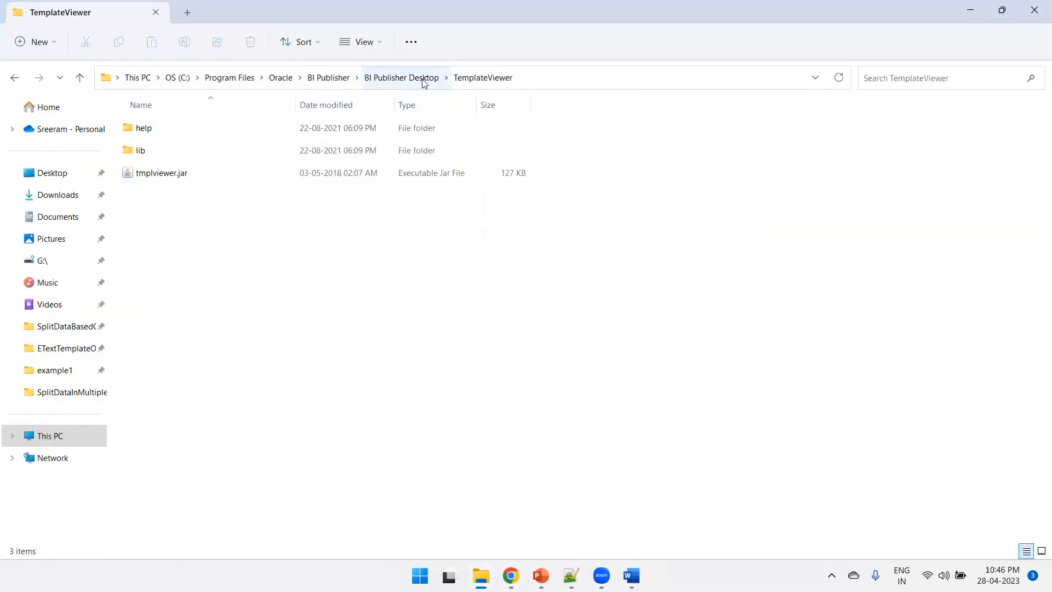
{"action": "left_click", "coordinate": [183, 175]}
{"action": "double_click", "coordinate": [182, 174]}
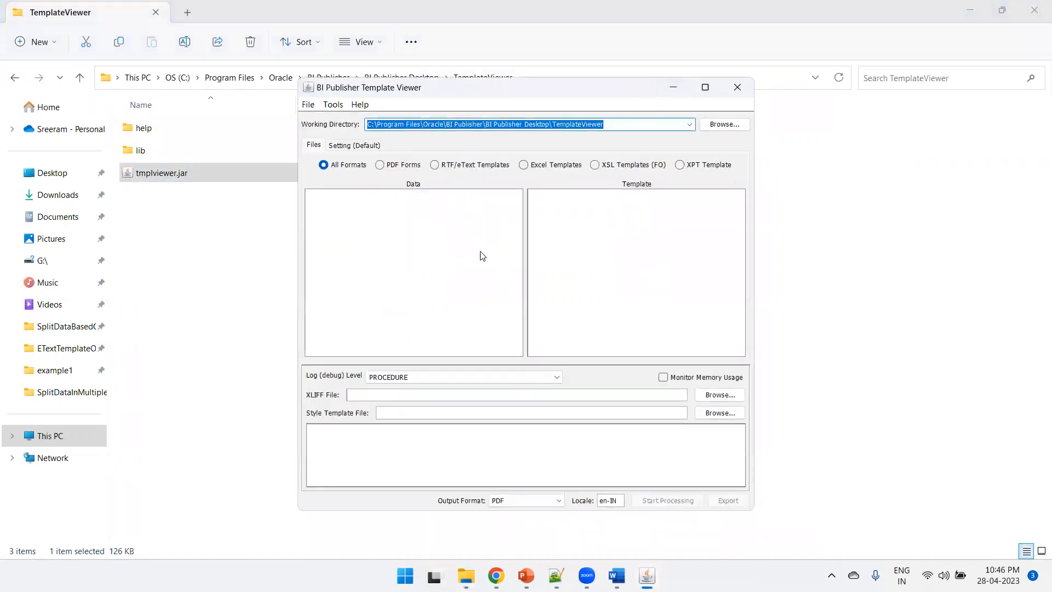
- Copy the path of the ETextTemplateOverview folder and set it as the Template Viewer's working directory
{"action": "mouse_move", "coordinate": [466, 575]}
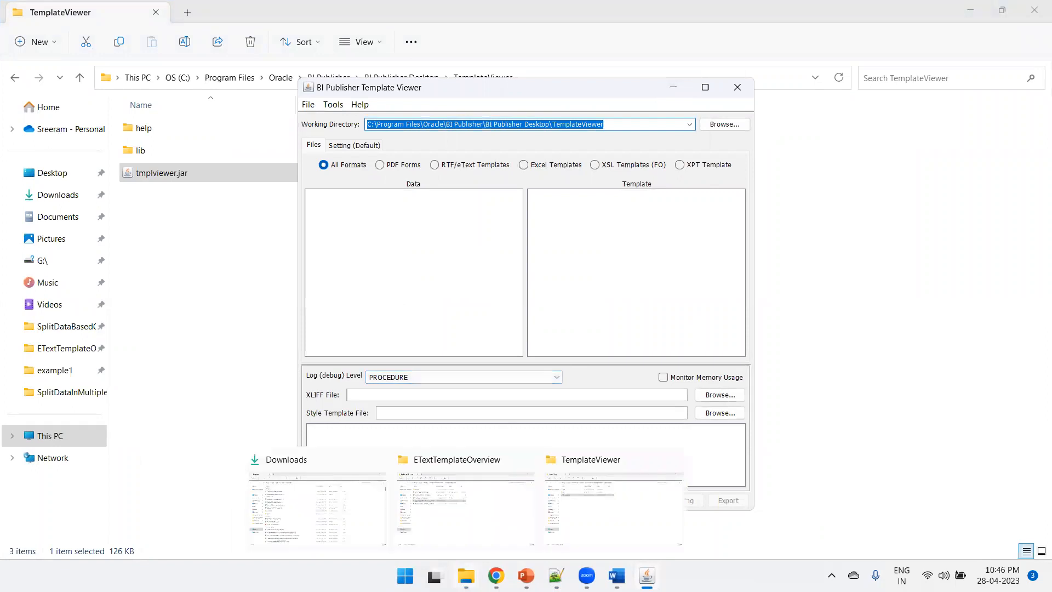
{"action": "left_click", "coordinate": [492, 465]}
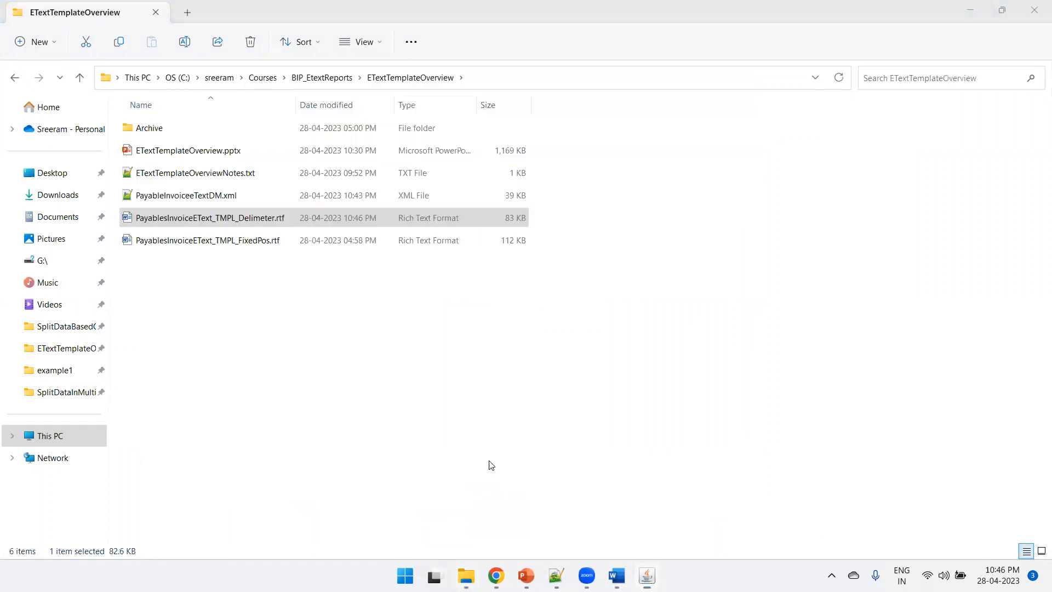
{"action": "left_click", "coordinate": [553, 78]}
{"action": "key", "text": "alt+Tab"}
{"action": "key", "text": "Tab"}
{"action": "key", "text": "space"}
{"action": "key", "text": "ctrl+v"}
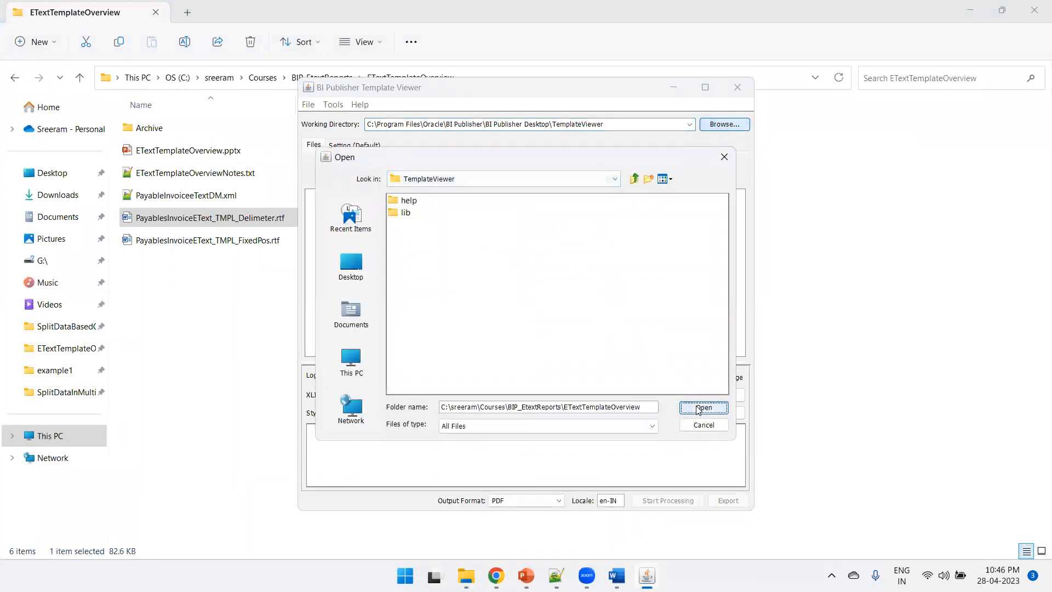
{"action": "left_click", "coordinate": [704, 408]}
- Process PayableInvoiceeTextDM.xml with the PayablesInvoiceEText_TMPL_Delimeter.rtf template in eText output format and review the generated text file
{"action": "left_click", "coordinate": [394, 208]}
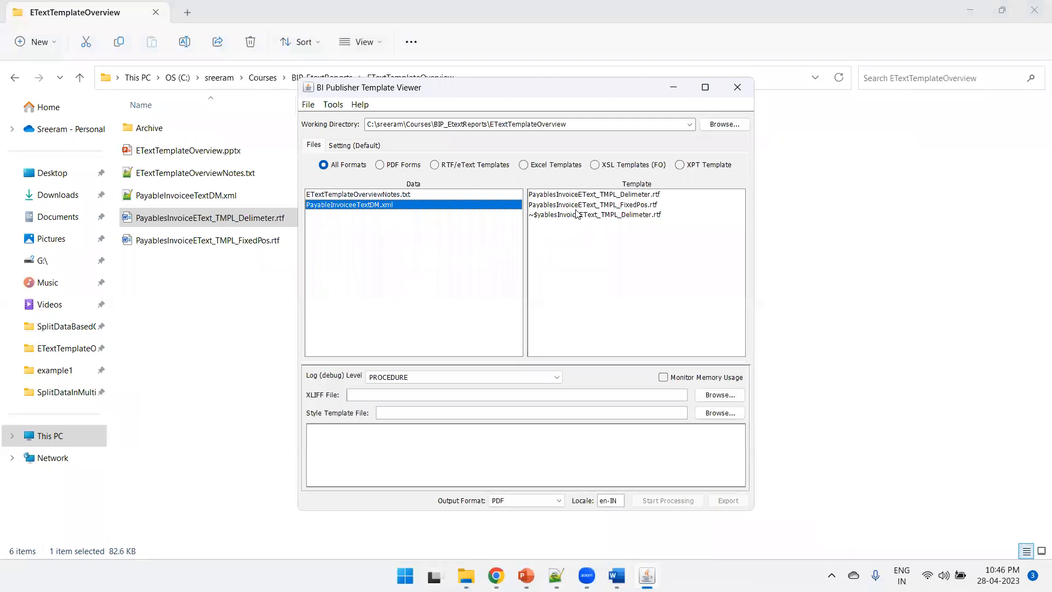
{"action": "left_click", "coordinate": [634, 196]}
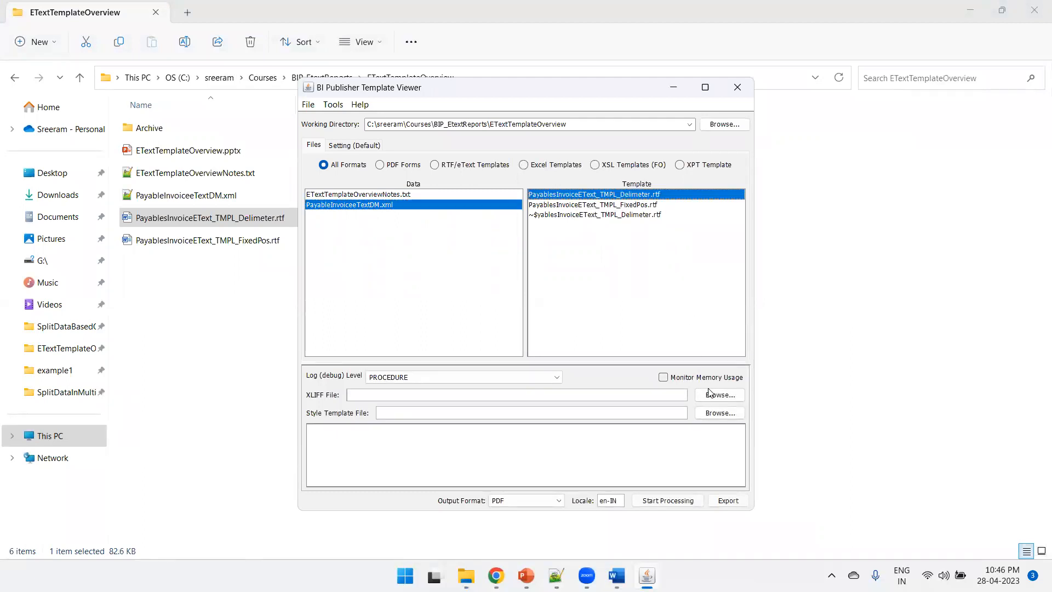
{"action": "left_click_drag", "start_coordinate": [600, 93], "coordinate": [449, 49]}
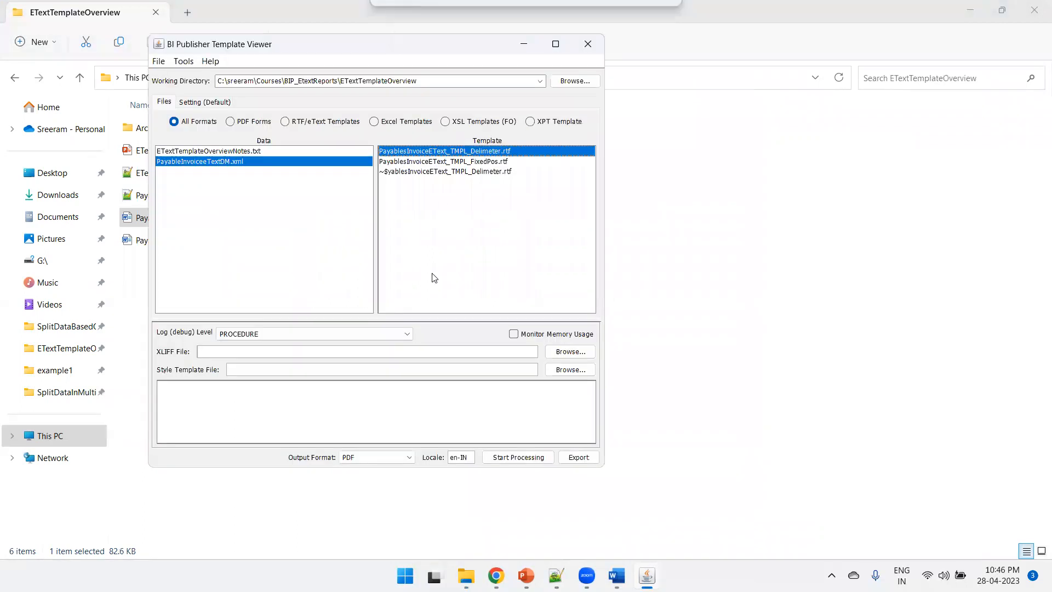
{"action": "left_click", "coordinate": [362, 456]}
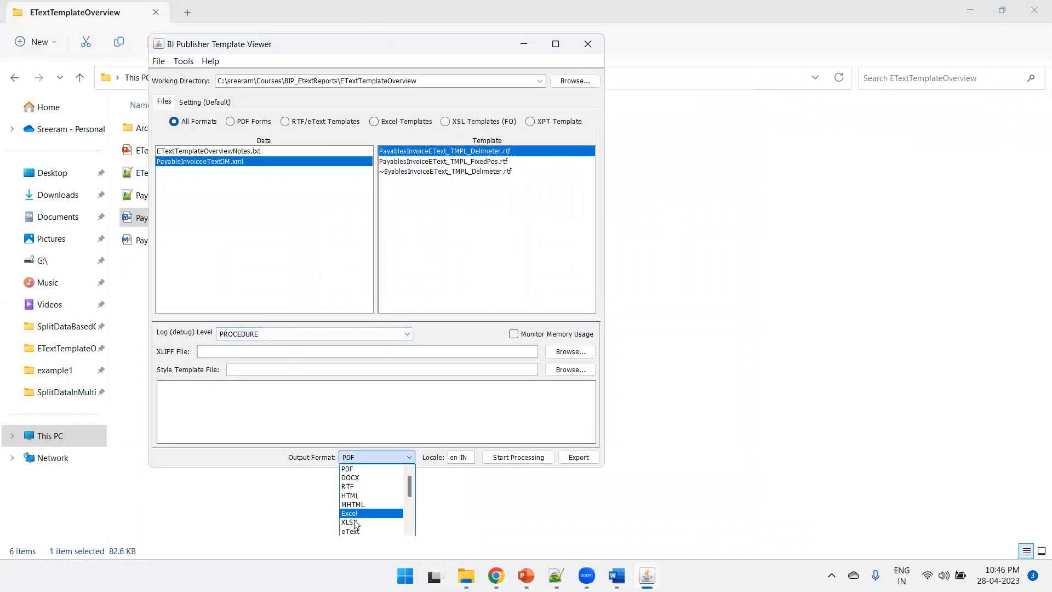
{"action": "left_click", "coordinate": [357, 531]}
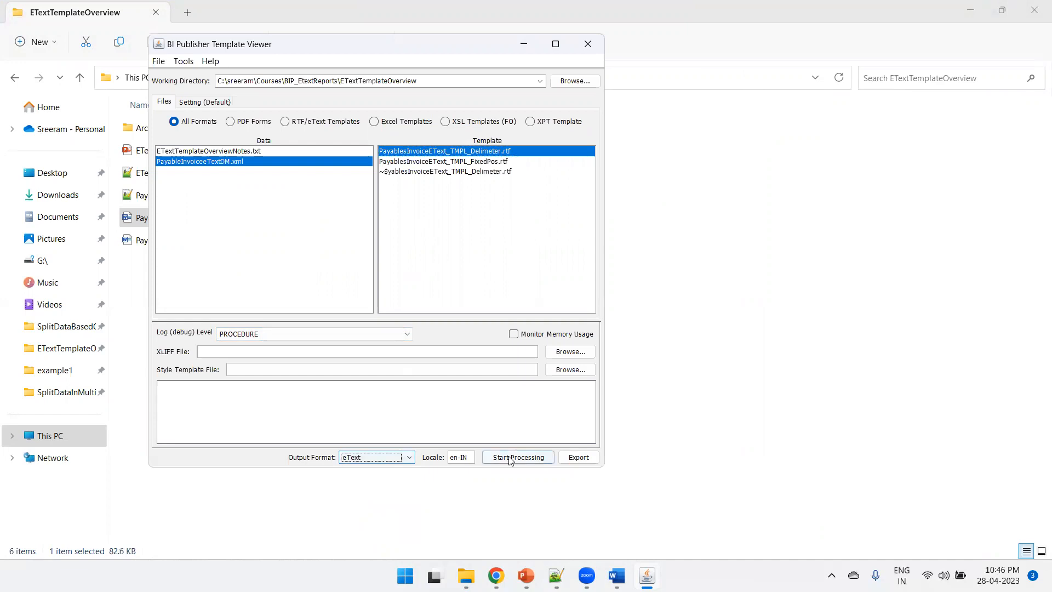
{"action": "left_click", "coordinate": [507, 457]}
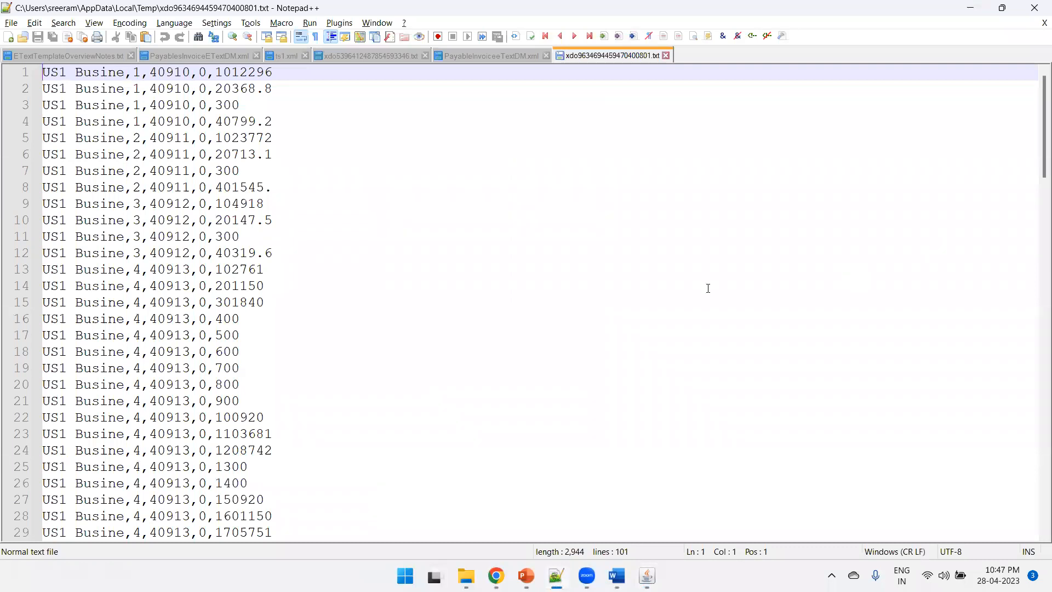
{"action": "scroll", "coordinate": [1022, 127], "scroll_direction": "down", "scroll_amount": 3}
{"action": "left_click_drag", "start_coordinate": [1035, 139], "coordinate": [1037, 96]}
- Open PayablesInvoiceEText_TMPL_FixedPos.rtf in Word from the ETextTemplateOverview folder
{"action": "mouse_move", "coordinate": [467, 576]}
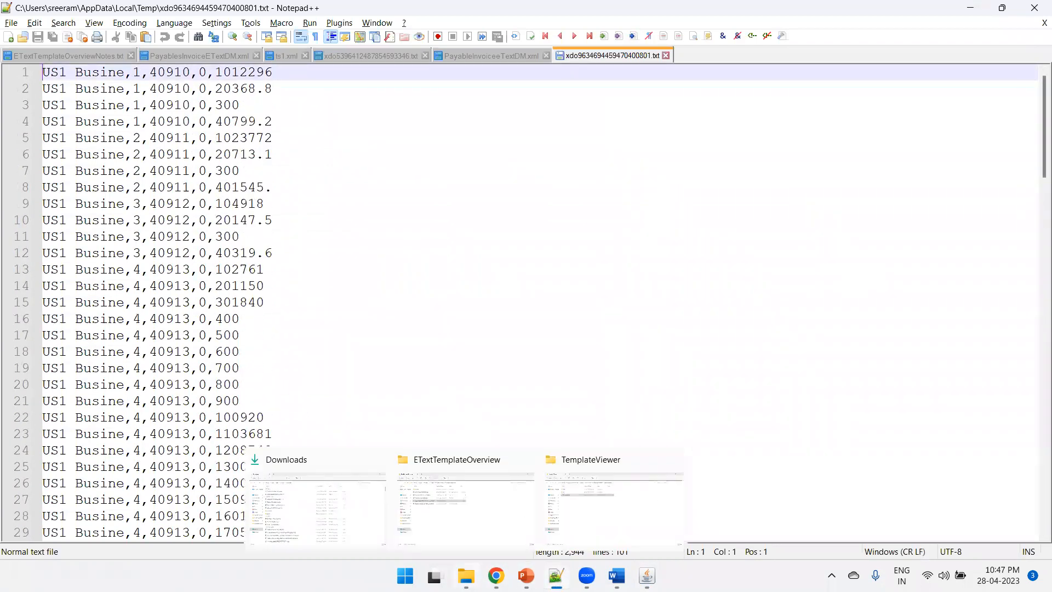
{"action": "left_click", "coordinate": [470, 550]}
{"action": "left_click", "coordinate": [248, 243]}
{"action": "double_click", "coordinate": [248, 243]}
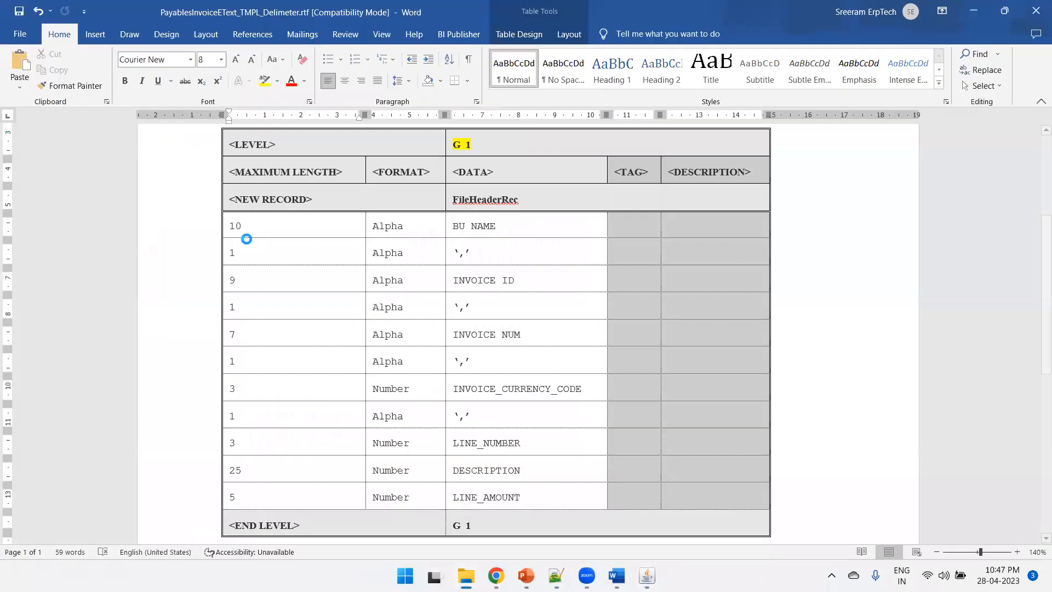
- Examine the fixed position template's template type and the position and length columns of its Format Data Records table
{"action": "scroll", "coordinate": [432, 272], "scroll_direction": "down", "scroll_amount": 3}
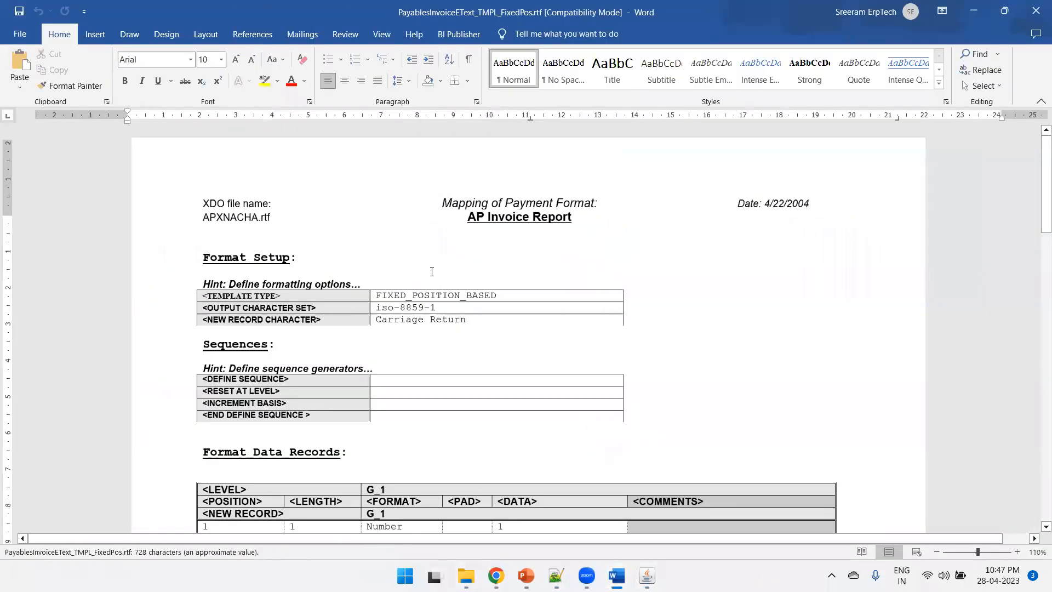
{"action": "scroll", "coordinate": [499, 225], "scroll_direction": "down", "scroll_amount": 2}
{"action": "left_click_drag", "start_coordinate": [500, 224], "coordinate": [374, 224]}
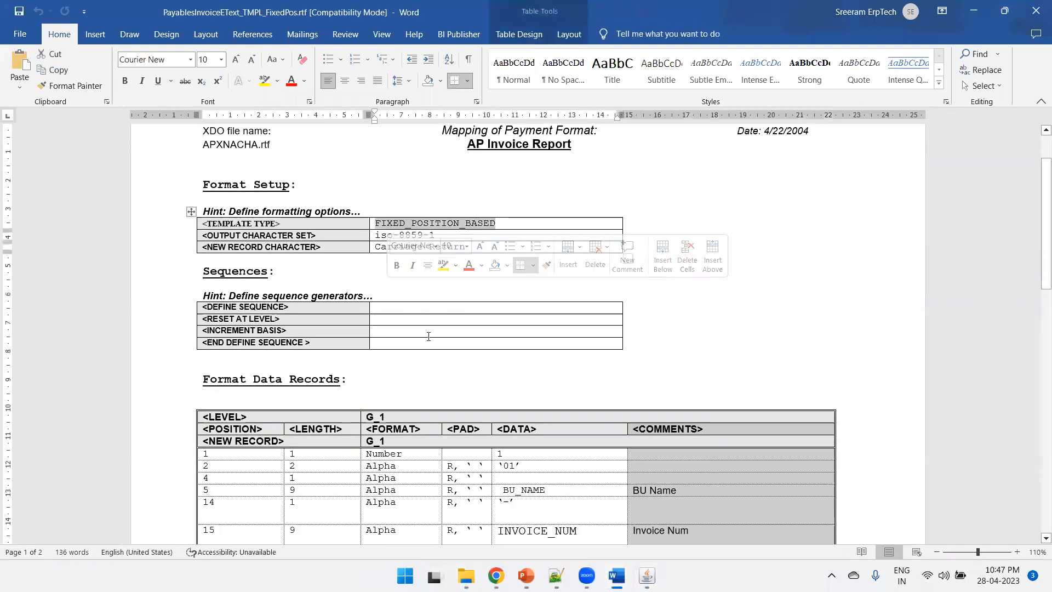
{"action": "scroll", "coordinate": [432, 334], "scroll_direction": "down", "scroll_amount": 3}
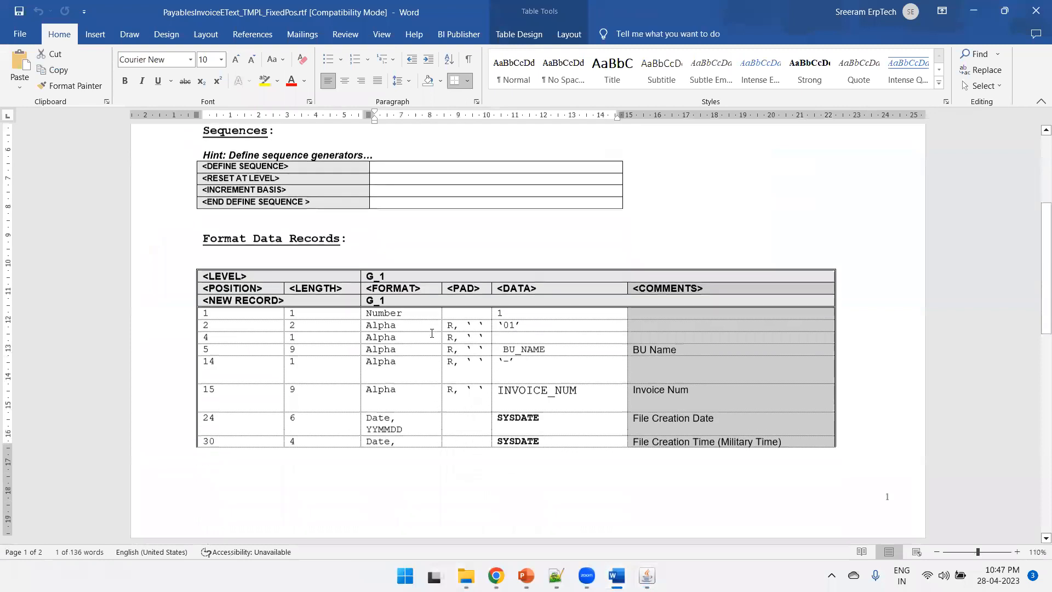
{"action": "scroll", "coordinate": [432, 333], "scroll_direction": "down", "scroll_amount": 2}
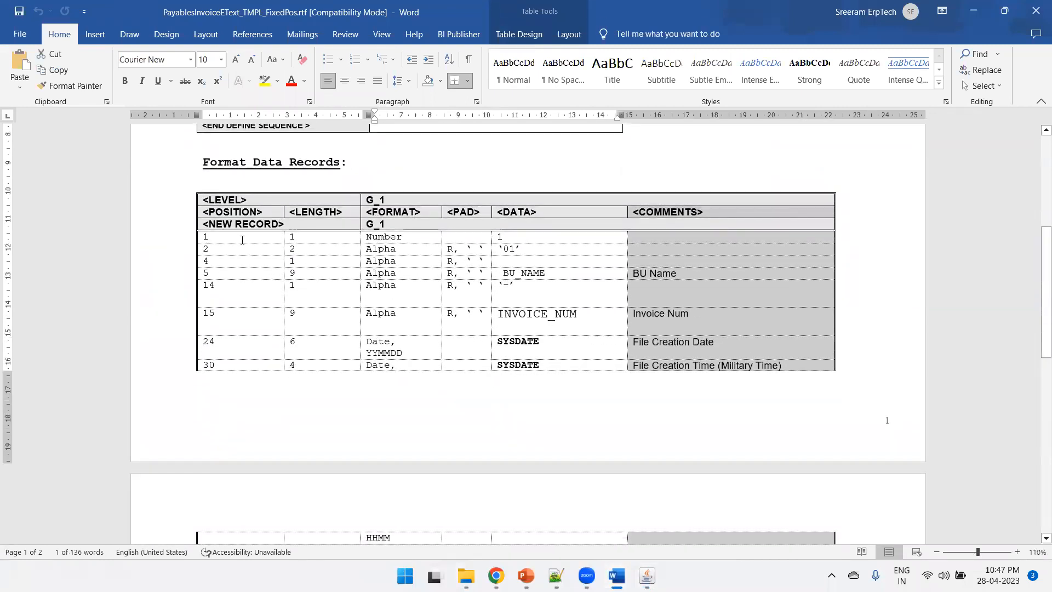
{"action": "left_click", "coordinate": [274, 262]}
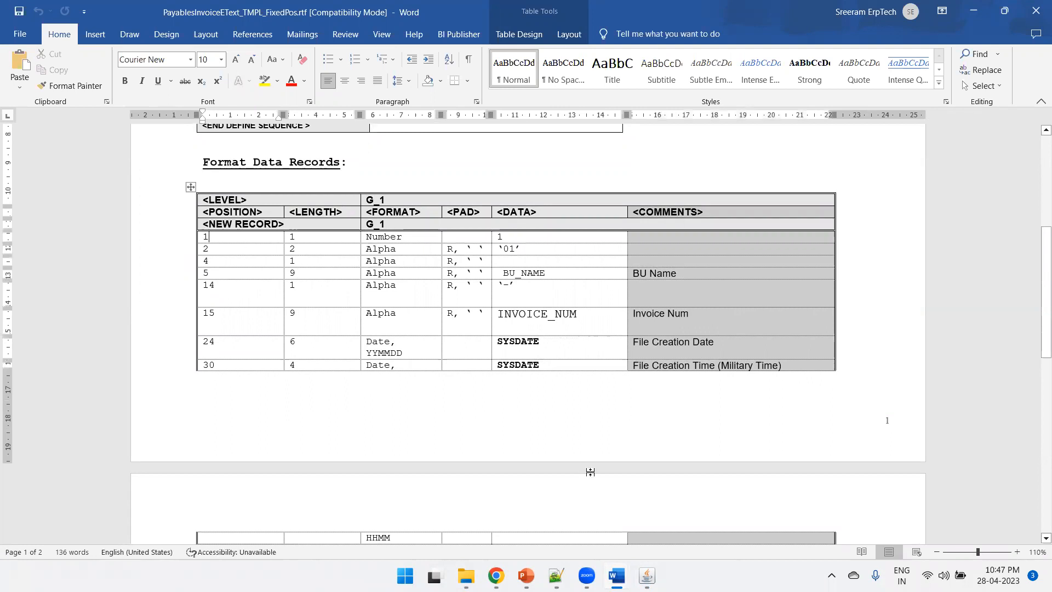
- Compare the delimiter template's header and data tables with those of the fixed position template
{"action": "left_click", "coordinate": [616, 576]}
{"action": "left_click", "coordinate": [543, 502]}
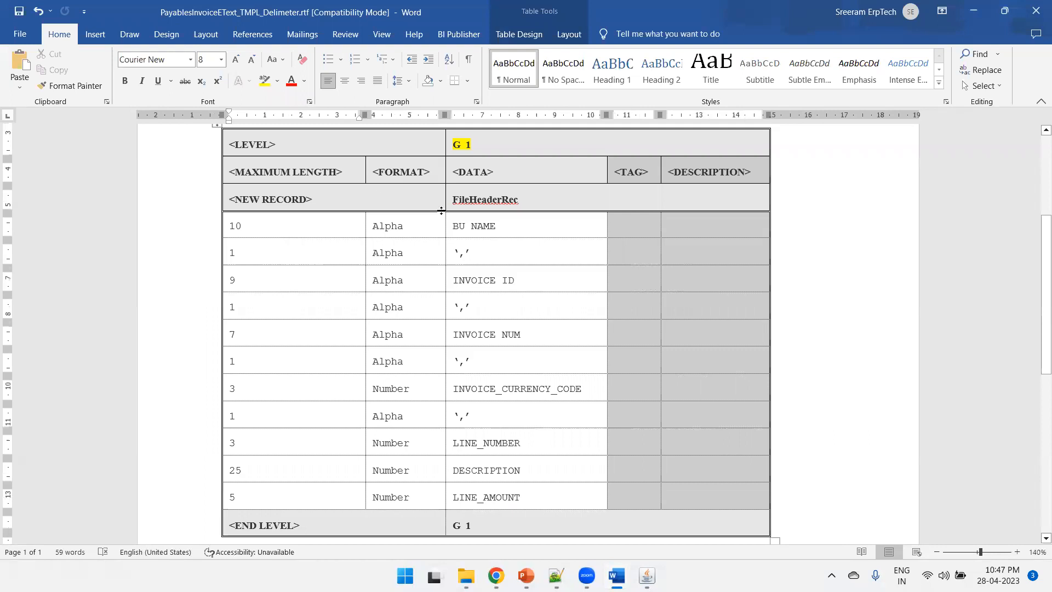
{"action": "key", "text": "alt+Tab"}
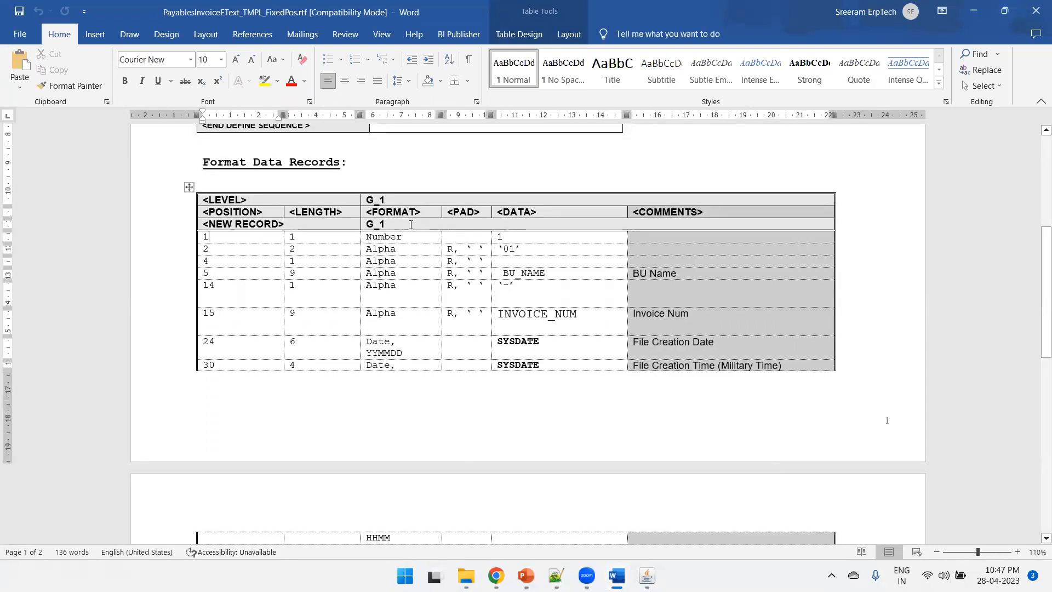
{"action": "key", "text": "alt+Tab"}
{"action": "scroll", "coordinate": [336, 235], "scroll_direction": "up", "scroll_amount": 3}
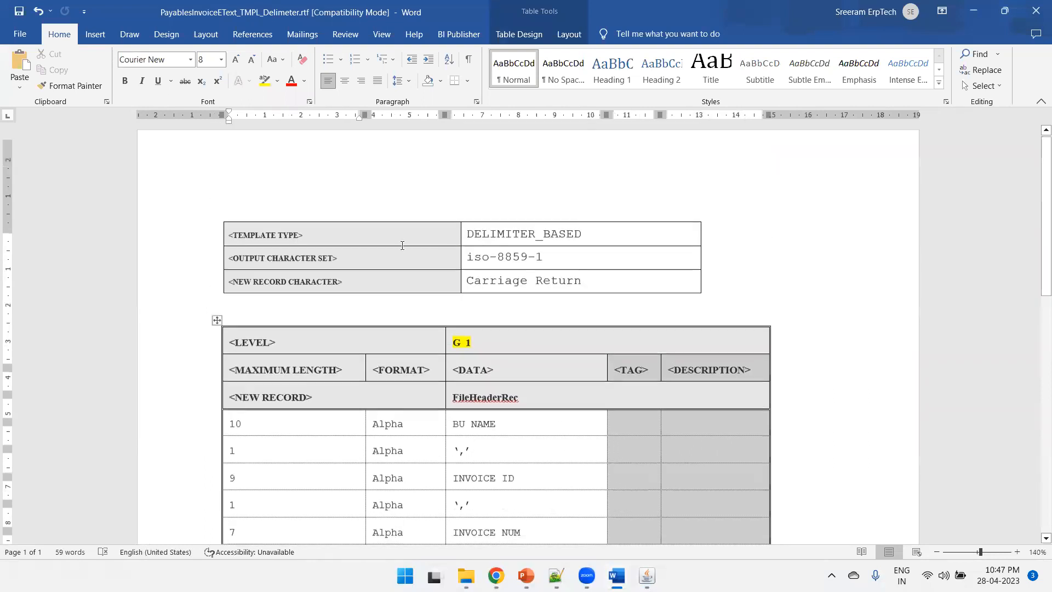
{"action": "scroll", "coordinate": [402, 245], "scroll_direction": "up", "scroll_amount": 1}
{"action": "key", "text": "alt+Tab"}
{"action": "scroll", "coordinate": [437, 210], "scroll_direction": "up", "scroll_amount": 5}
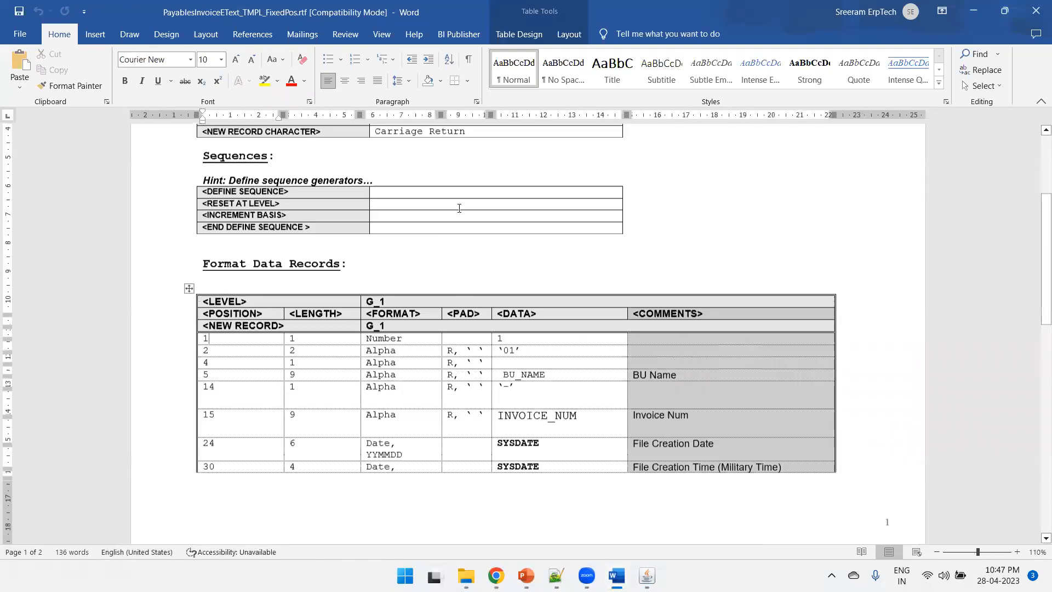
{"action": "scroll", "coordinate": [438, 210], "scroll_direction": "down", "scroll_amount": 3}
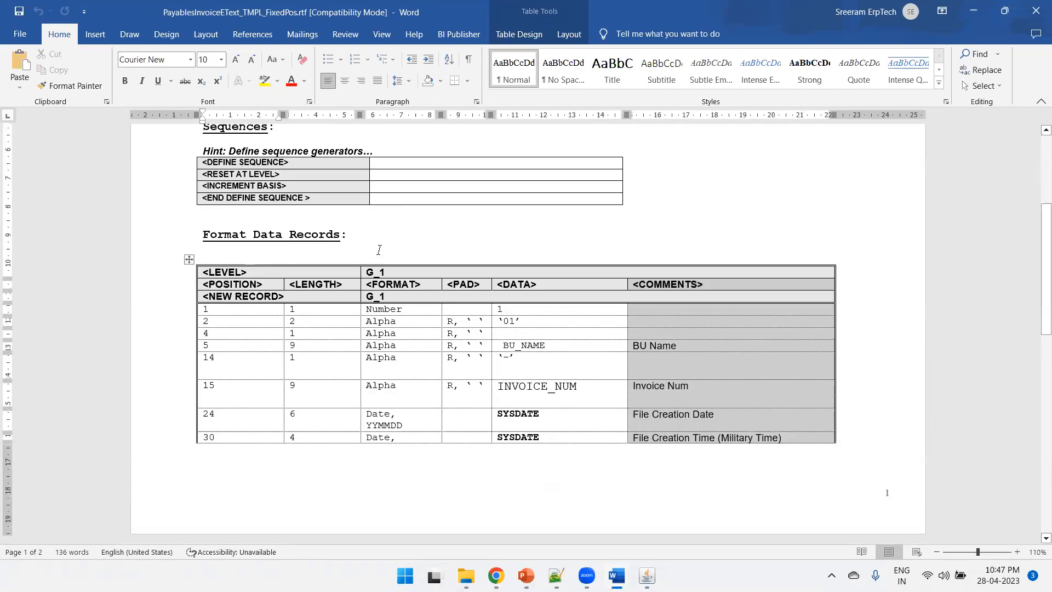
- Examine each row's position, length, format and data field in the fixed position template's Format Data Records table, through the end level row
{"action": "left_click", "coordinate": [251, 310]}
{"action": "scroll", "coordinate": [404, 333], "scroll_direction": "down", "scroll_amount": 2}
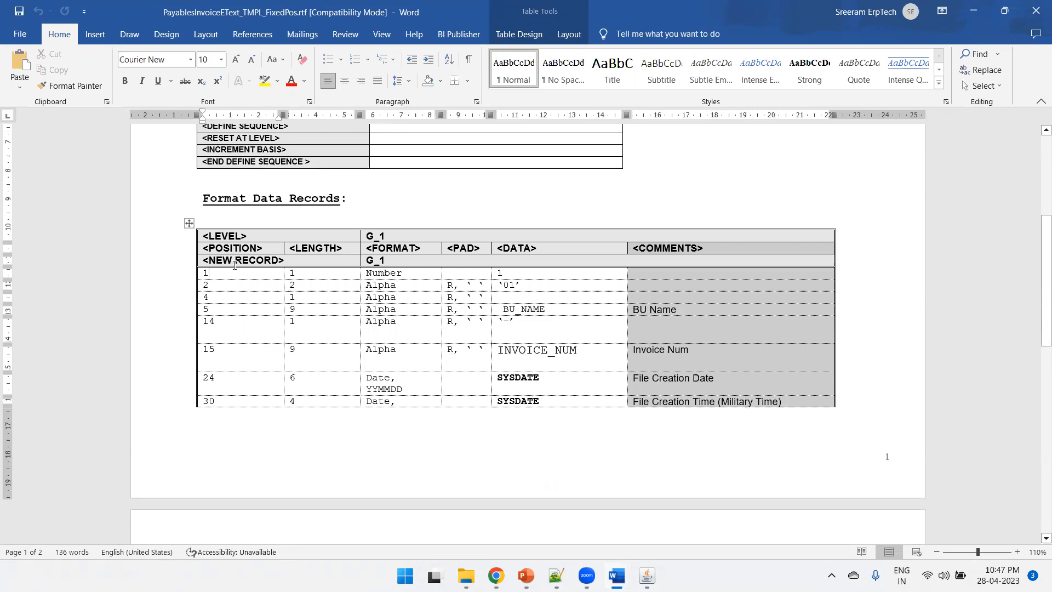
{"action": "left_click", "coordinate": [309, 273]}
{"action": "left_click_drag", "start_coordinate": [561, 310], "coordinate": [503, 310]}
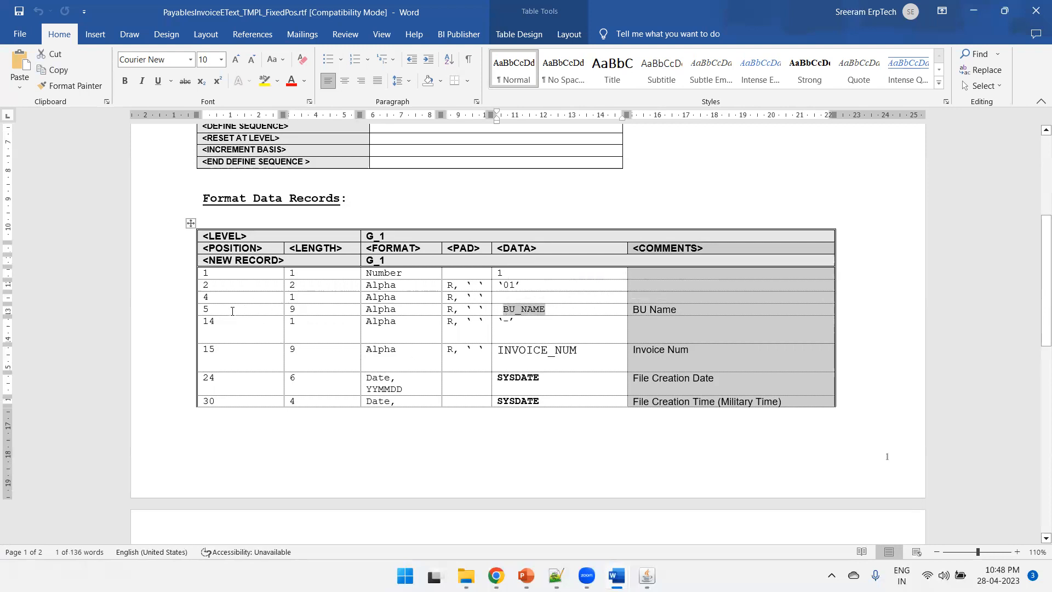
{"action": "left_click", "coordinate": [232, 311]}
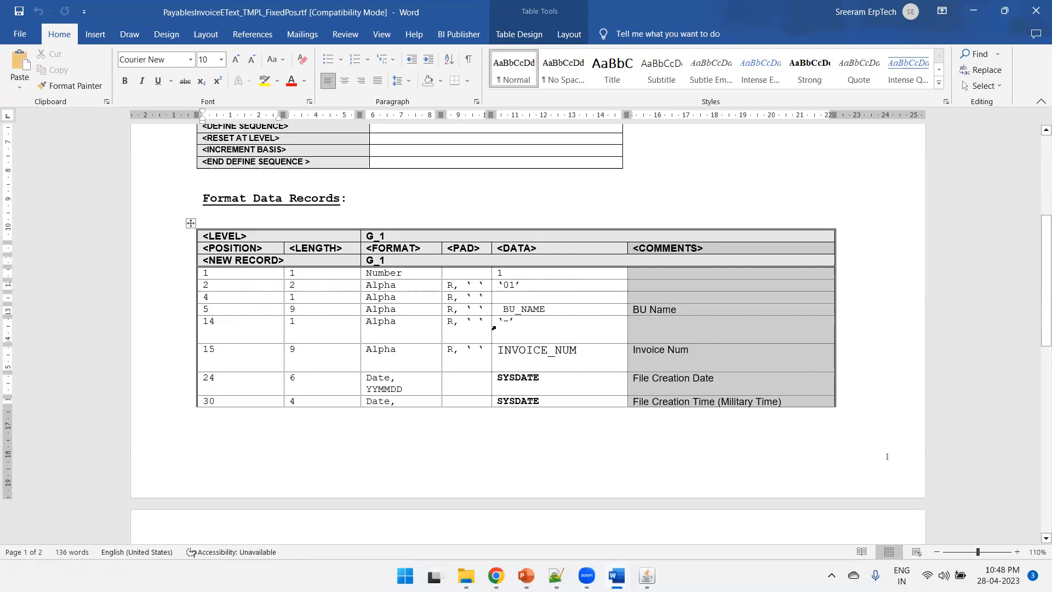
{"action": "scroll", "coordinate": [285, 343], "scroll_direction": "down", "scroll_amount": 1}
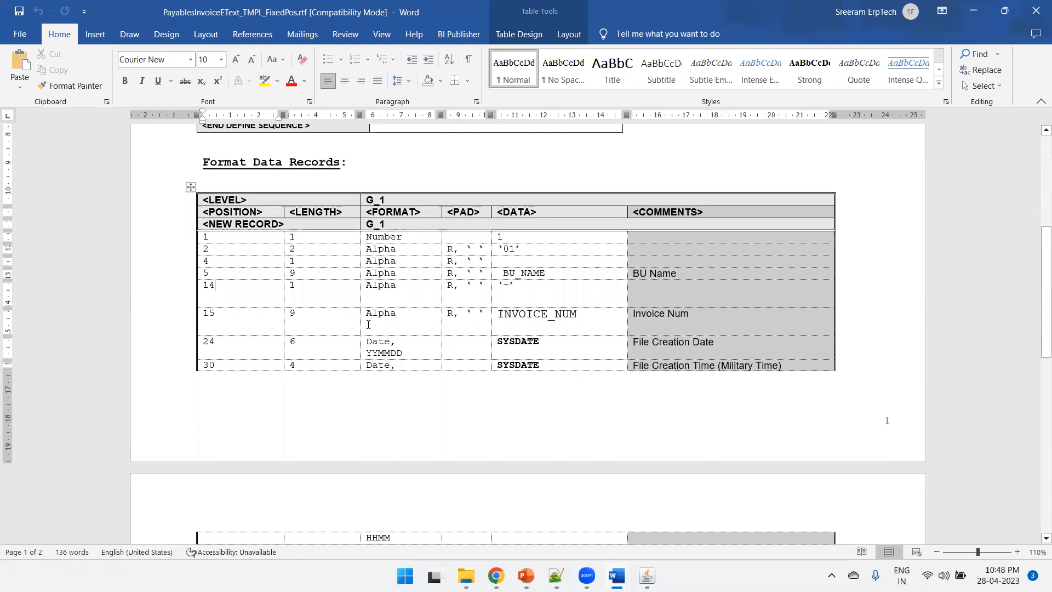
{"action": "scroll", "coordinate": [434, 348], "scroll_direction": "down", "scroll_amount": 2}
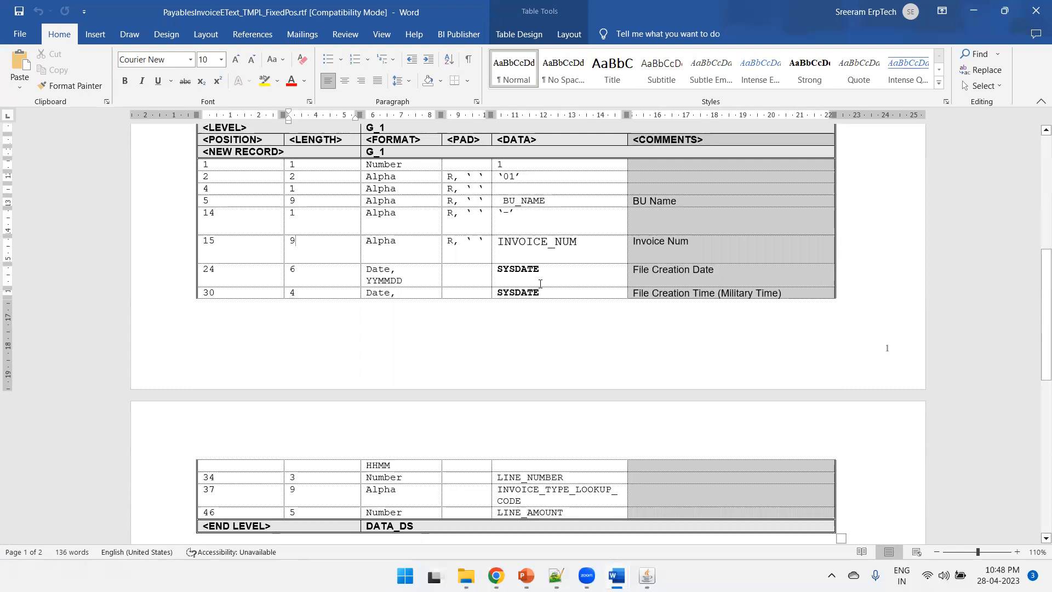
{"action": "scroll", "coordinate": [541, 283], "scroll_direction": "down", "scroll_amount": 1}
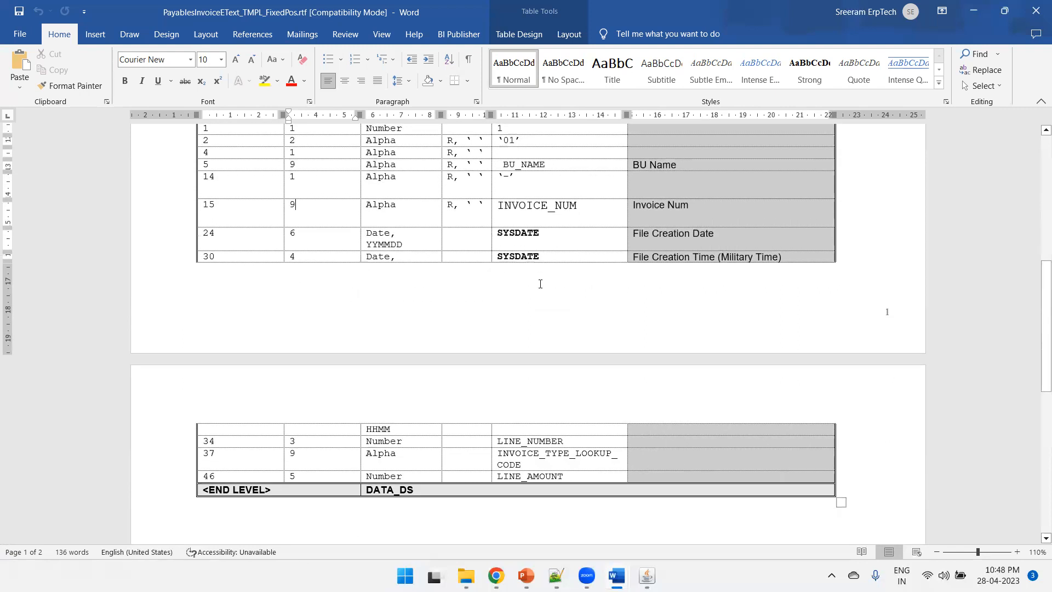
{"action": "scroll", "coordinate": [541, 283], "scroll_direction": "down", "scroll_amount": 1}
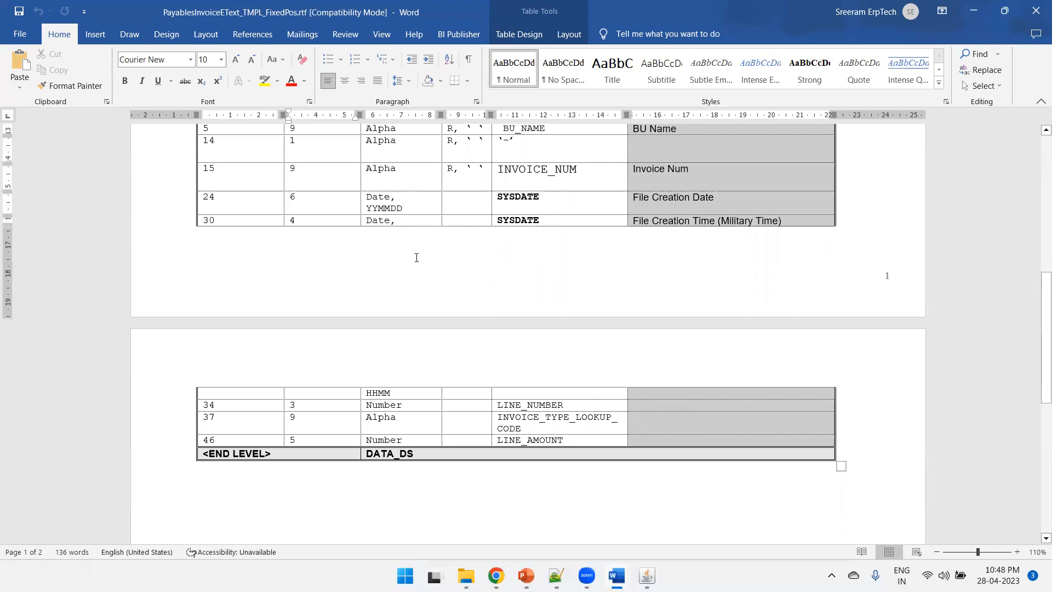
{"action": "scroll", "coordinate": [417, 257], "scroll_direction": "down", "scroll_amount": 1}
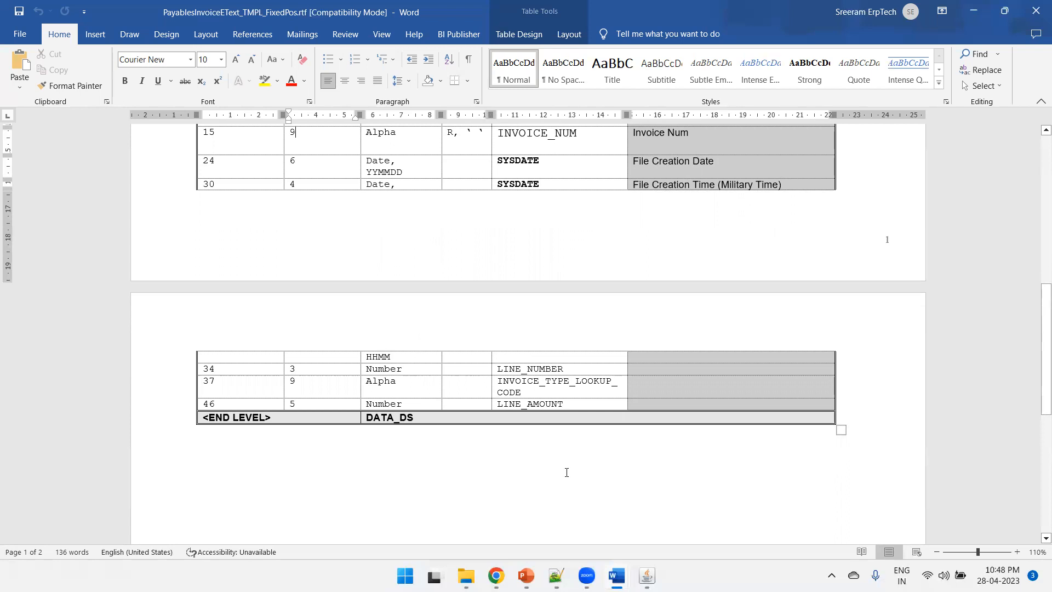
- Try processing PayableInvoiceeTextDM.xml in Template Viewer with the ~$yablesInvoiceEText_TMPL_Delimeter.rtf template in eText format
{"action": "left_click", "coordinate": [648, 545]}
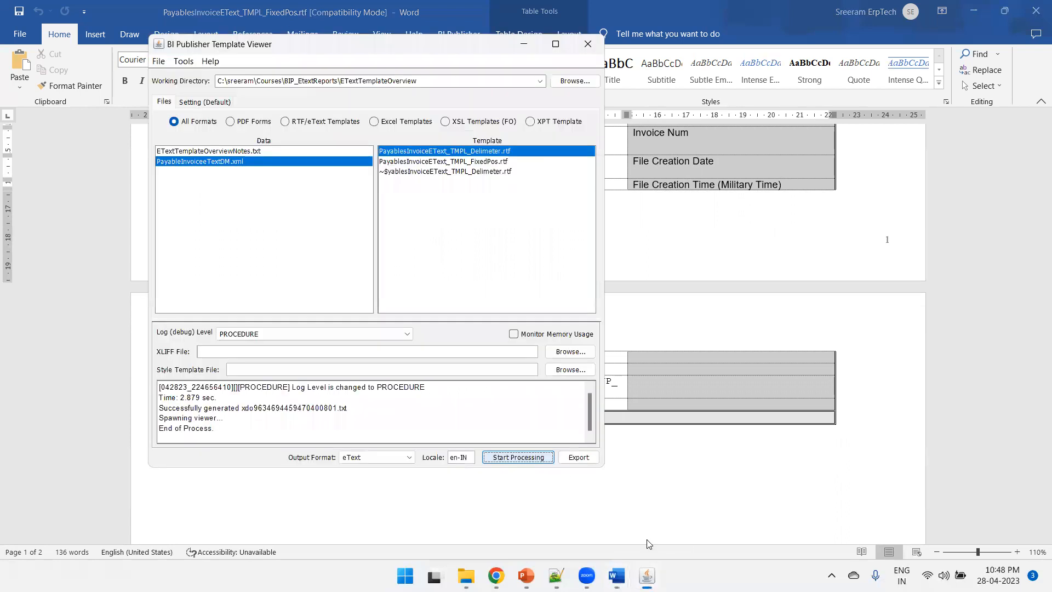
{"action": "left_click", "coordinate": [437, 173]}
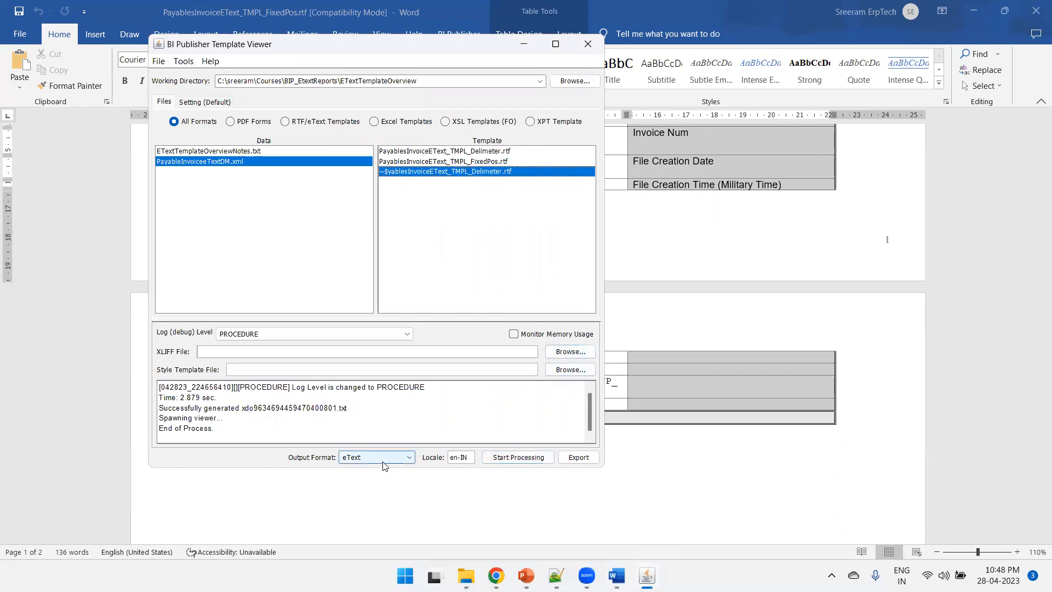
{"action": "left_click", "coordinate": [504, 457]}
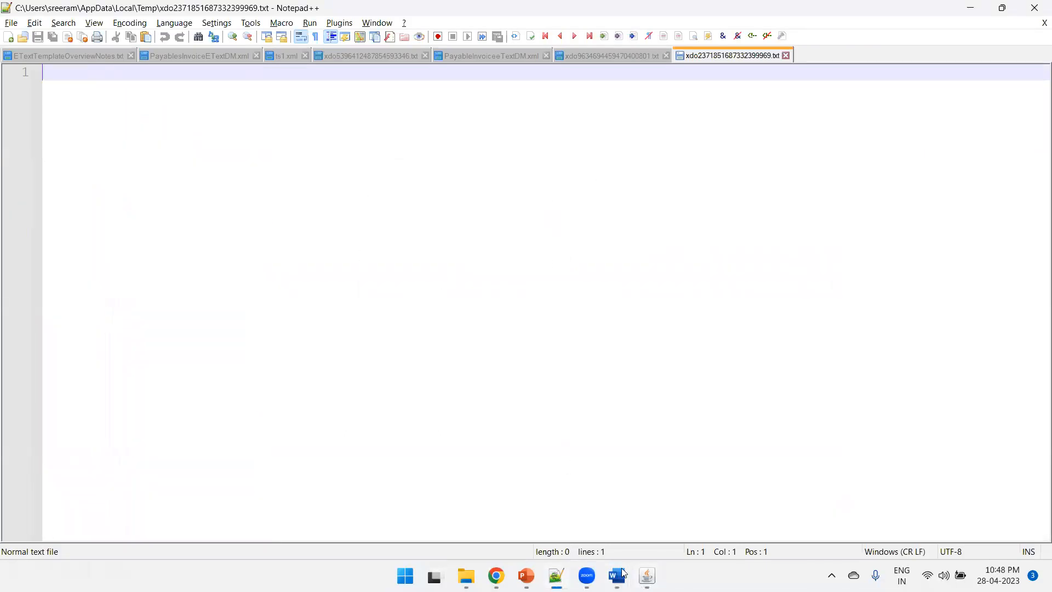
- Replace the END LEVEL value in the fixed position template with the level name G_1 copied from the table's LEVEL row
{"action": "mouse_move", "coordinate": [617, 575]}
{"action": "left_click", "coordinate": [715, 476]}
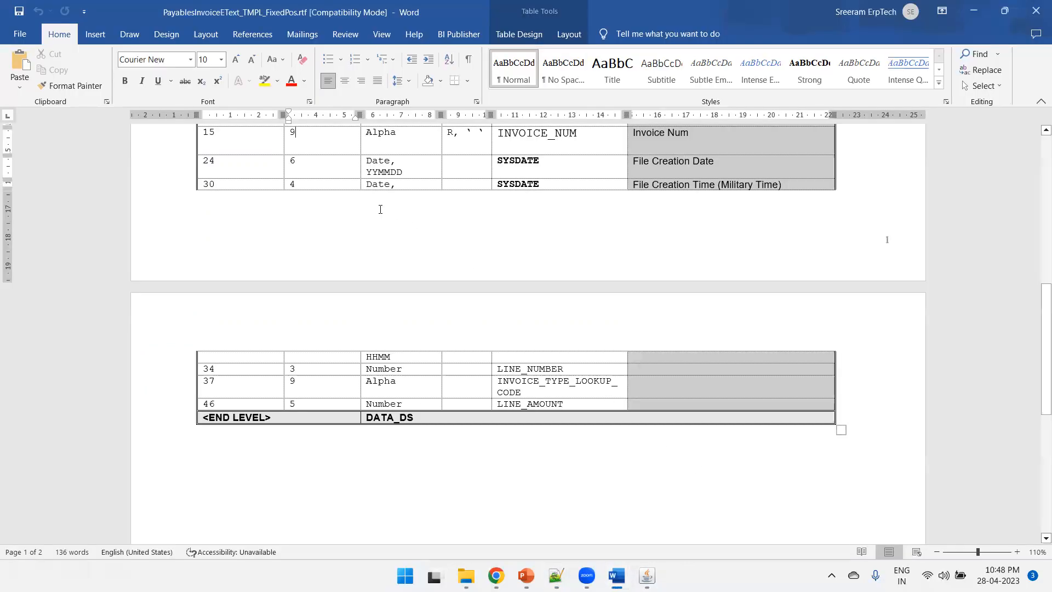
{"action": "left_click", "coordinate": [446, 421]}
{"action": "scroll", "coordinate": [446, 426], "scroll_direction": "up", "scroll_amount": 5}
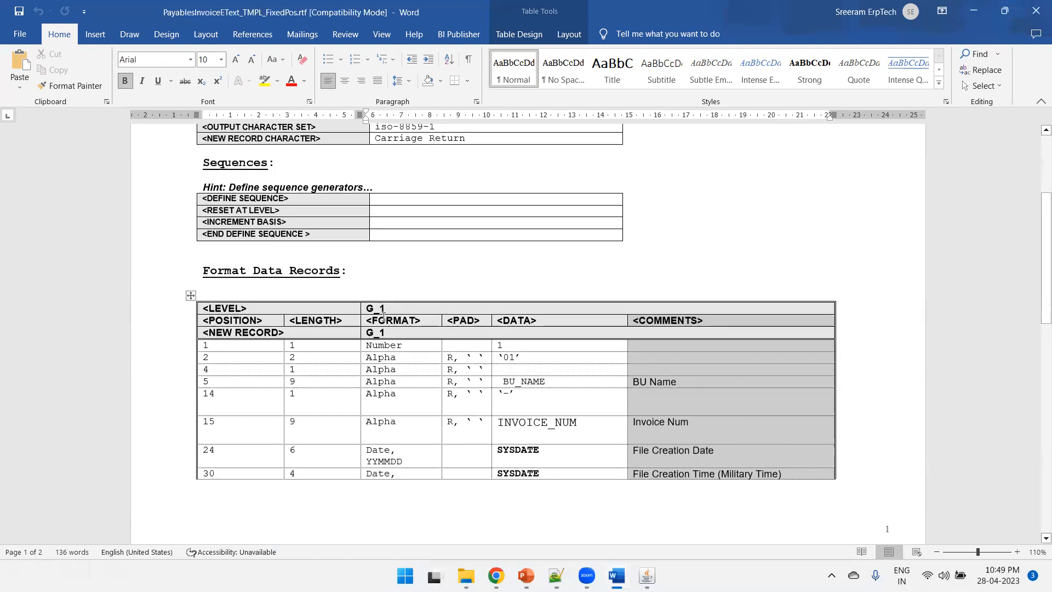
{"action": "left_click_drag", "start_coordinate": [394, 310], "coordinate": [367, 308]}
{"action": "key", "text": "ctrl+c"}
{"action": "scroll", "coordinate": [419, 391], "scroll_direction": "down", "scroll_amount": 6}
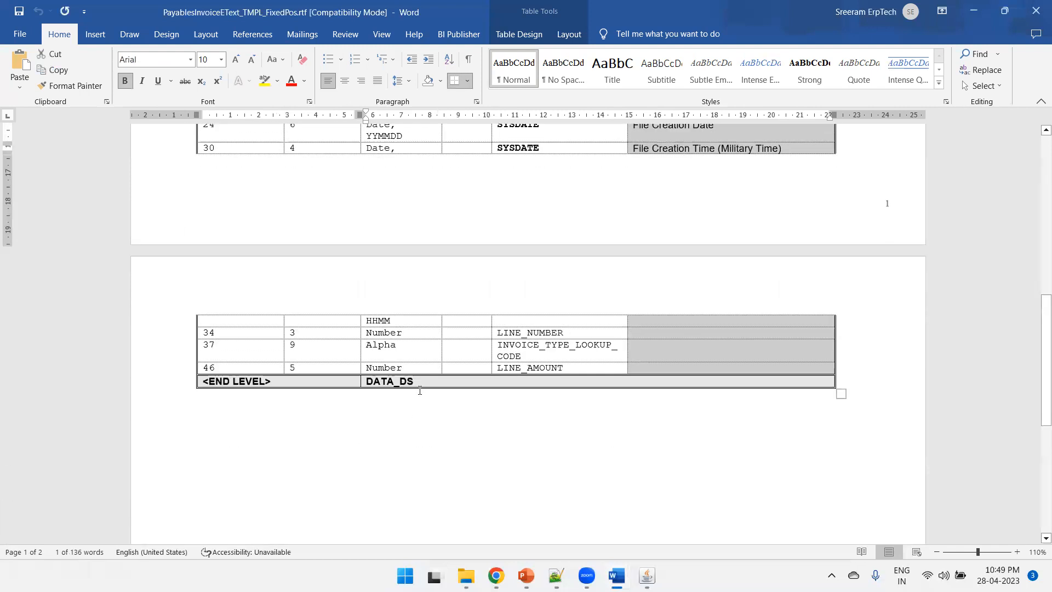
{"action": "left_click_drag", "start_coordinate": [420, 383], "coordinate": [365, 382]}
{"action": "key", "text": "ctrl+v"}
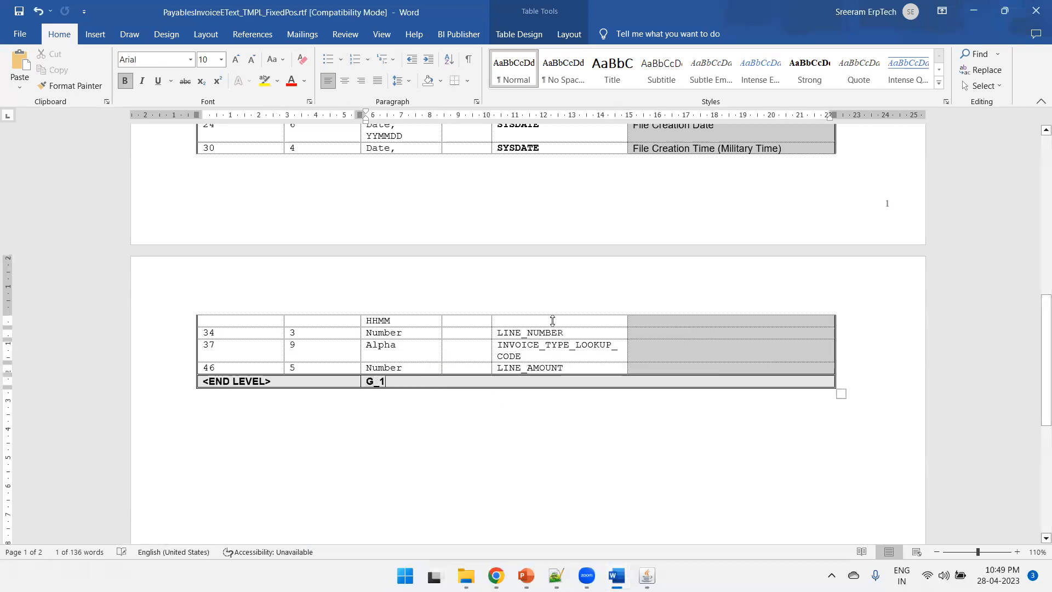
- Review the error messages of the last run in Template Viewer's processing log
{"action": "key", "text": "alt+Tab"}
{"action": "scroll", "coordinate": [344, 417], "scroll_direction": "down", "scroll_amount": 3}
{"action": "scroll", "coordinate": [344, 416], "scroll_direction": "down", "scroll_amount": 1}
{"action": "scroll", "coordinate": [344, 417], "scroll_direction": "up", "scroll_amount": 5}
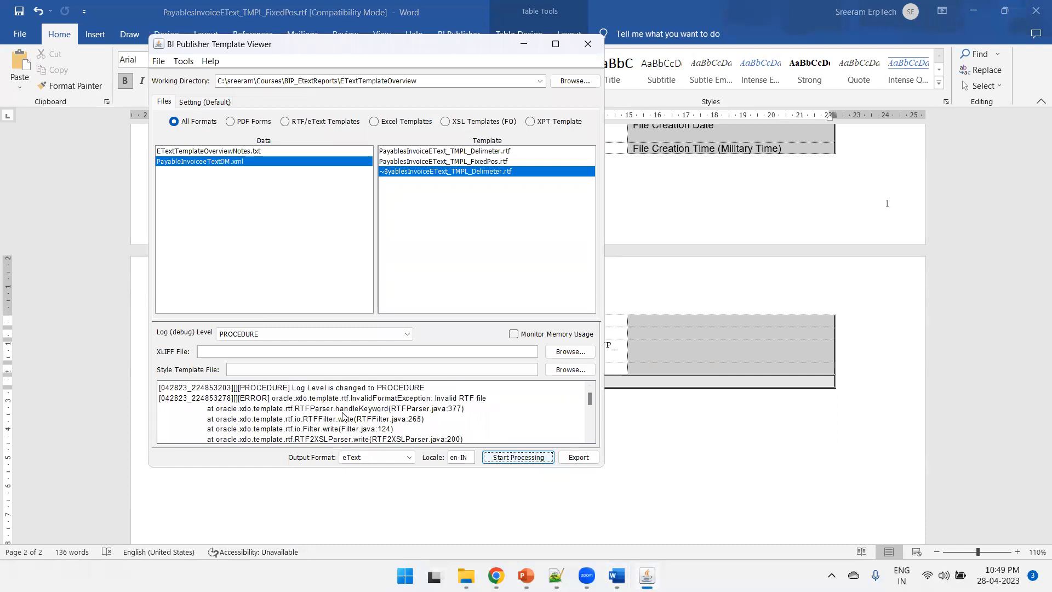
{"action": "scroll", "coordinate": [340, 421], "scroll_direction": "down", "scroll_amount": 1}
{"action": "scroll", "coordinate": [340, 421], "scroll_direction": "down", "scroll_amount": 5}
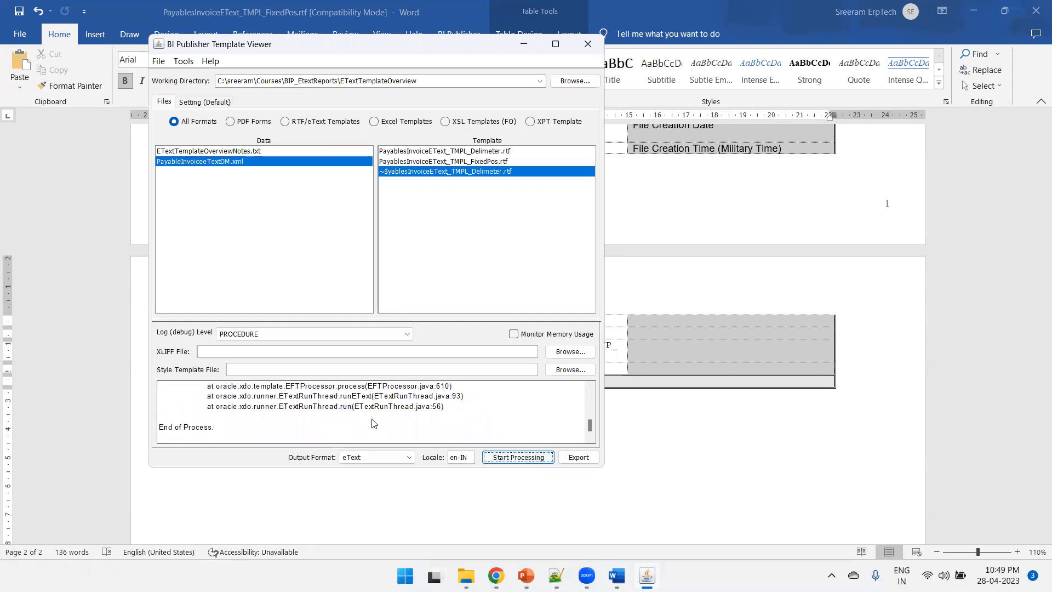
- Try processing the data again with the ~$yablesInvoiceEText_TMPL_Delimeter.rtf template and check the processing log
{"action": "left_click", "coordinate": [501, 456]}
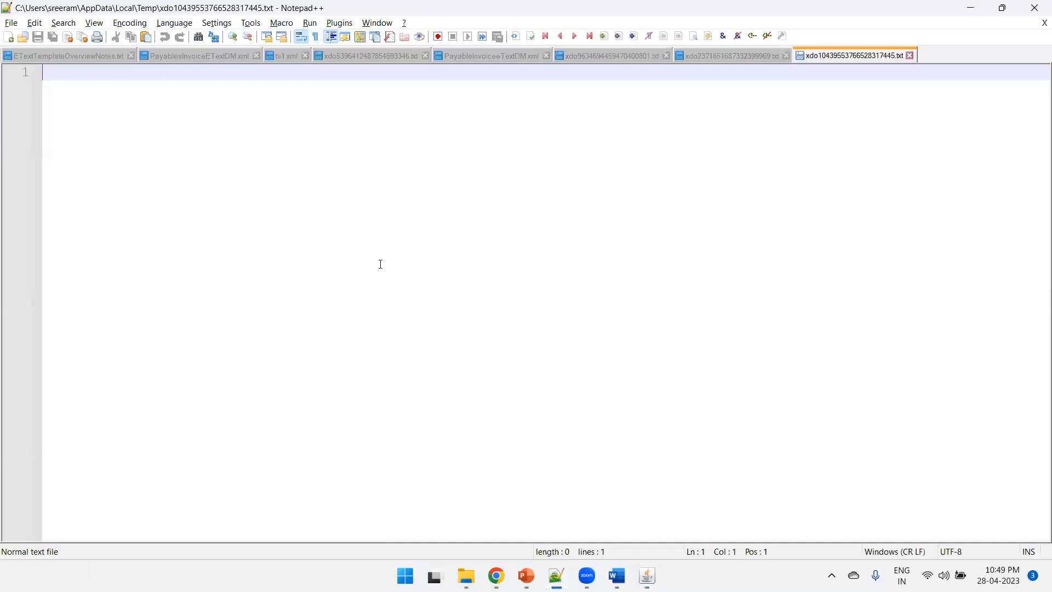
{"action": "key", "text": "alt+Tab"}
{"action": "scroll", "coordinate": [397, 410], "scroll_direction": "up", "scroll_amount": 3}
{"action": "scroll", "coordinate": [397, 410], "scroll_direction": "down", "scroll_amount": 5}
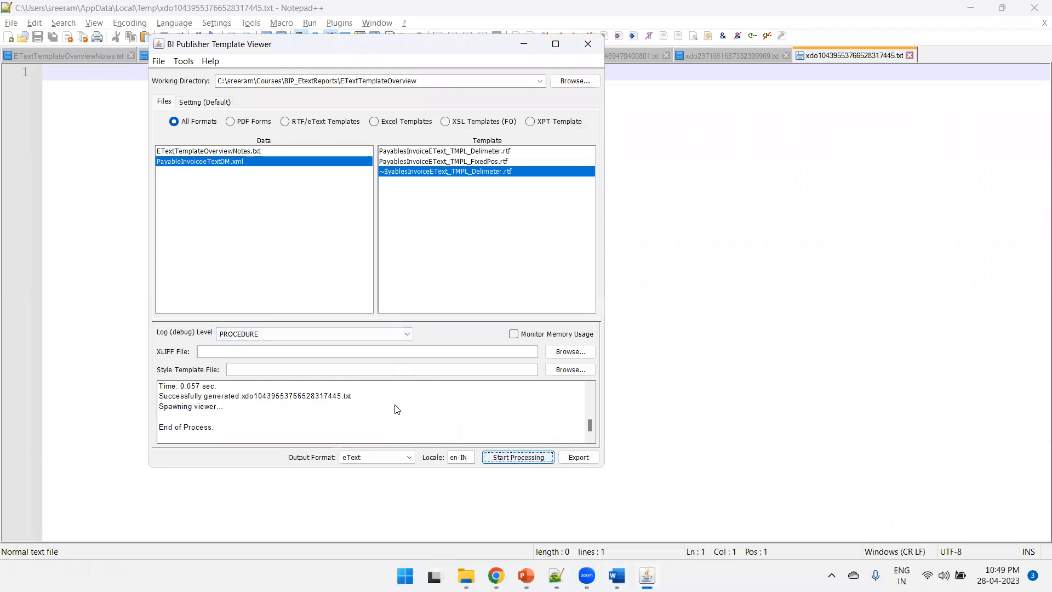
{"action": "left_click", "coordinate": [495, 459]}
{"action": "key", "text": "alt+Tab"}
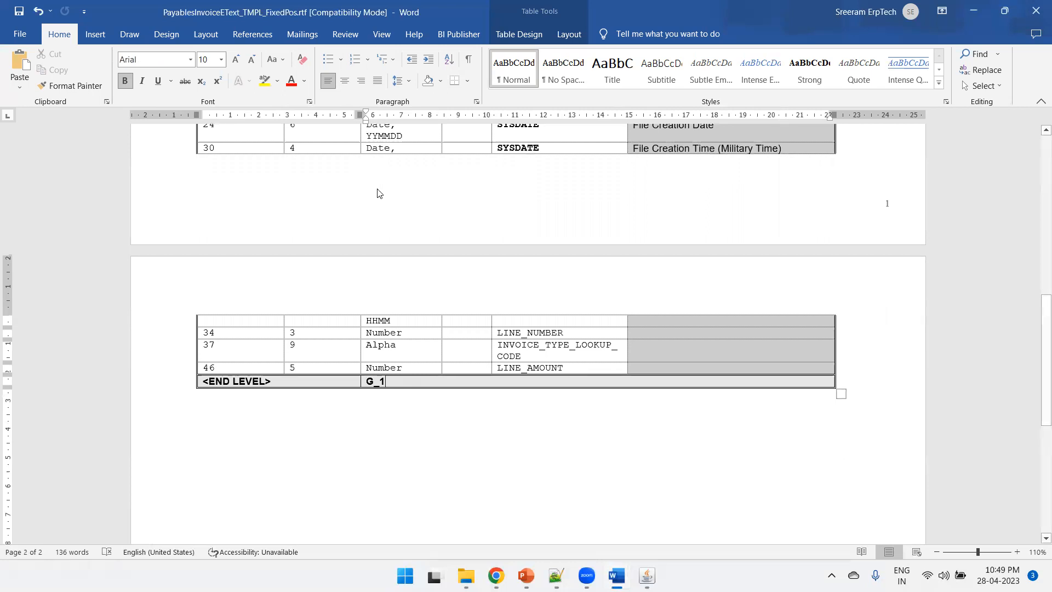
- Process PayableInvoiceeTextDM.xml with the PayablesInvoiceEText_TMPL_Delimeter.rtf template in Template Viewer and enlarge the text of the generated file
{"action": "key", "text": "alt+Tab"}
{"action": "left_click", "coordinate": [243, 162]}
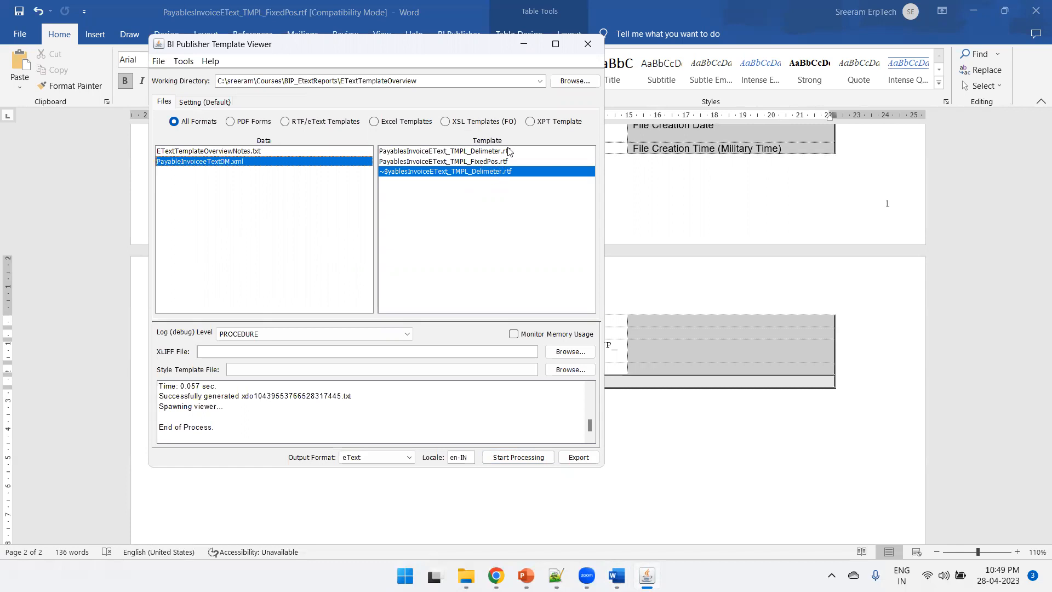
{"action": "left_click", "coordinate": [474, 154]}
{"action": "left_click", "coordinate": [517, 460]}
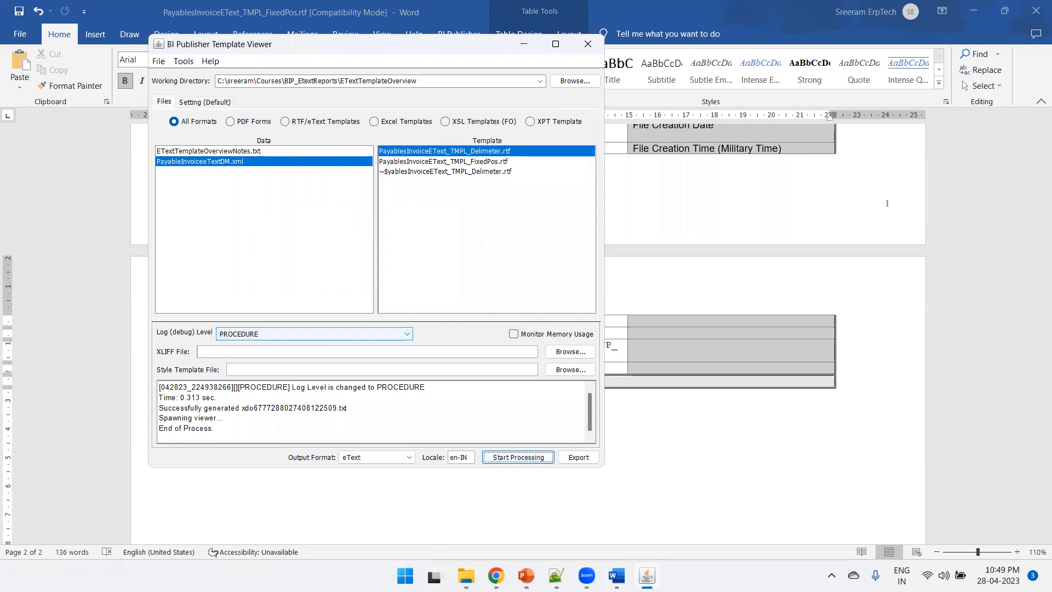
{"action": "scroll", "coordinate": [327, 276], "scroll_direction": "up", "scroll_amount": 6, "text": "ctrl"}
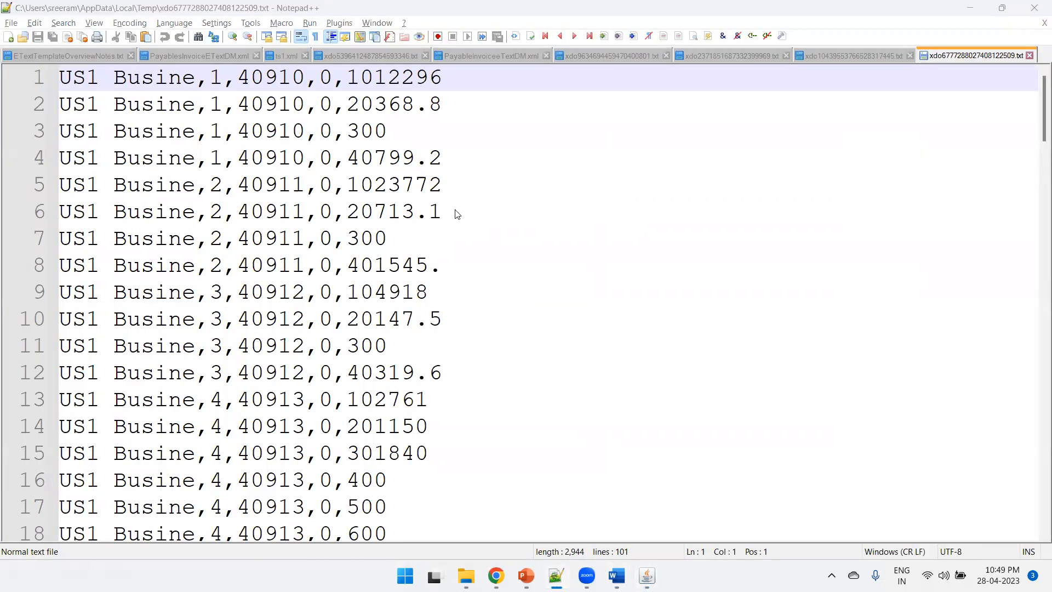
- Process PayableInvoiceeTextDM.xml with the PayablesInvoiceEText_TMPL_FixedPos.rtf template in eText output format
{"action": "key", "text": "alt+Tab"}
{"action": "key", "text": "alt+Tab"}
{"action": "key", "text": "Escape"}
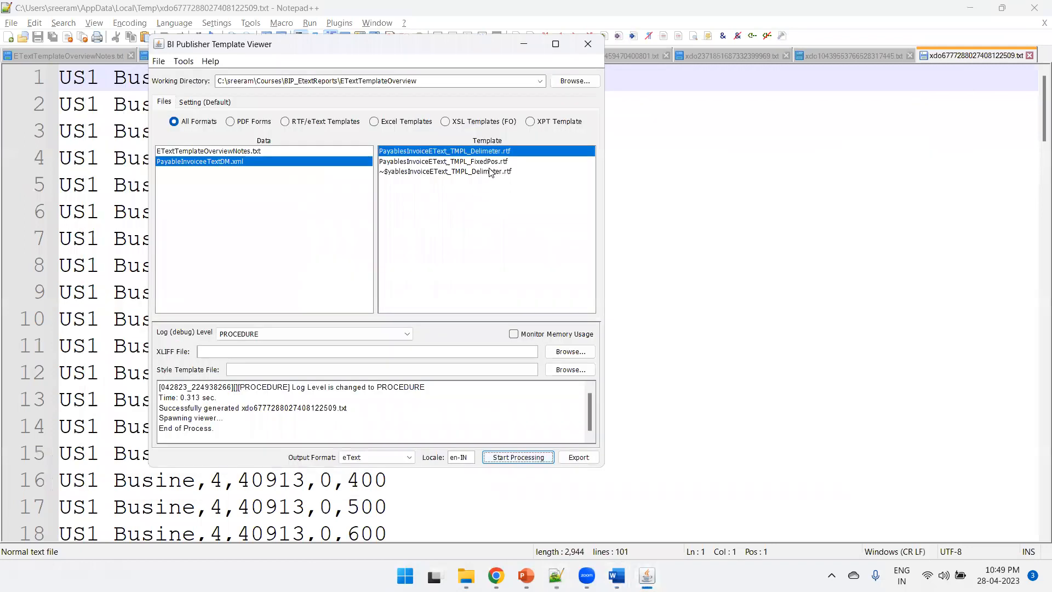
{"action": "left_click", "coordinate": [490, 162]}
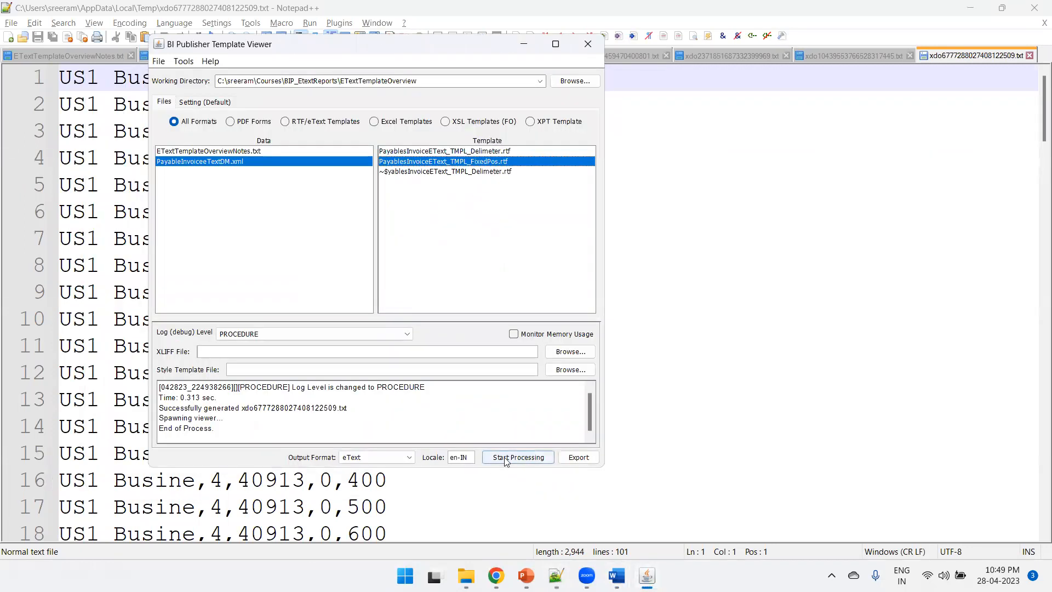
{"action": "left_click", "coordinate": [505, 457]}
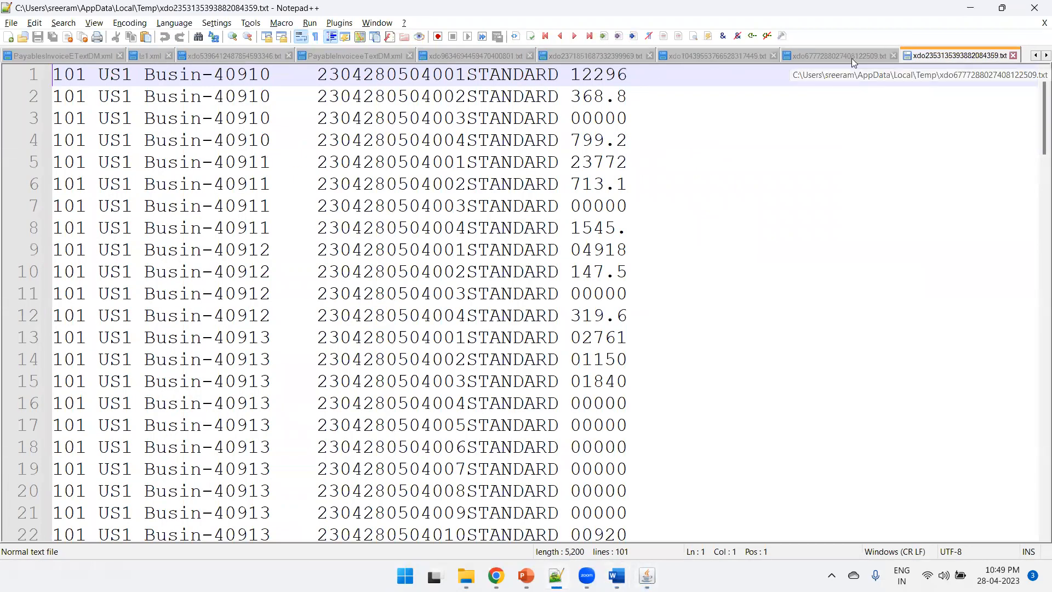
- Compare the generated delimiter-based text file with the fixed position one in Notepad++
{"action": "left_click", "coordinate": [852, 58]}
{"action": "left_click", "coordinate": [954, 52]}
{"action": "left_click", "coordinate": [866, 58]}
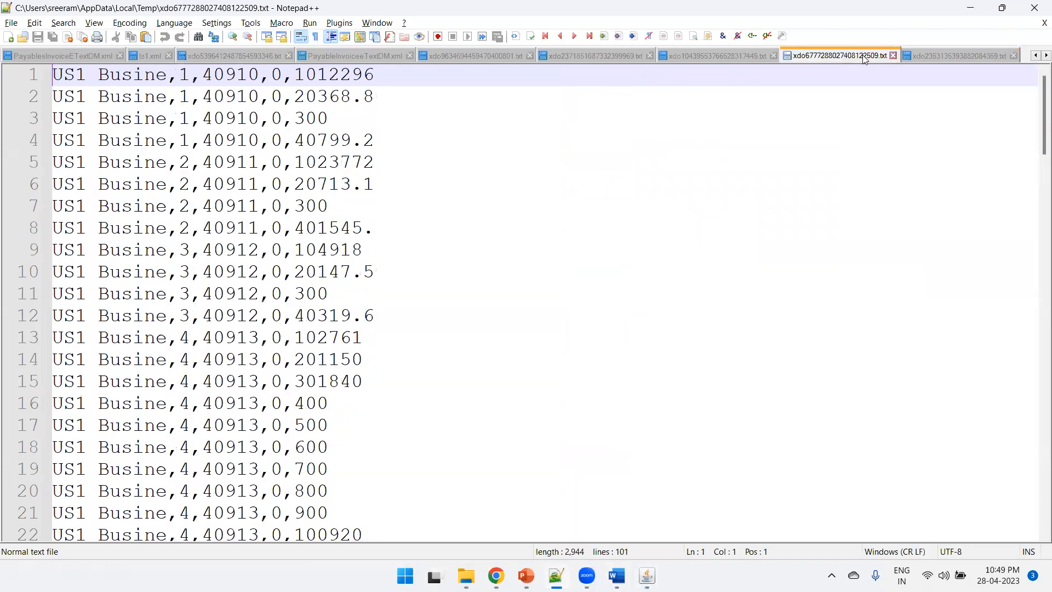
{"action": "left_click", "coordinate": [920, 56]}
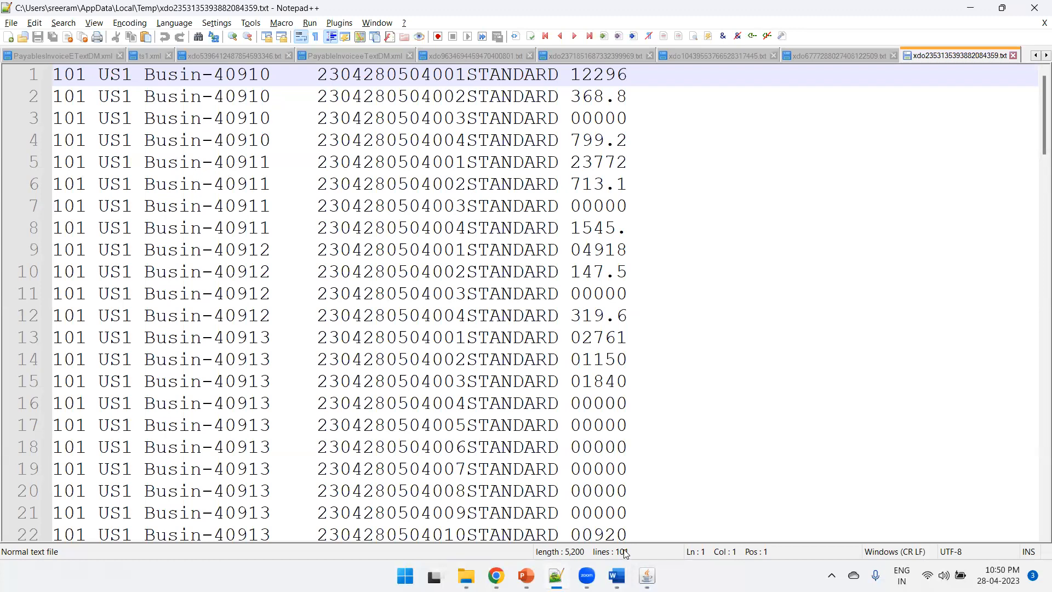
- Switch to Chrome, save the PayableInvoiceeTextDM data model and start creating a report from it
{"action": "mouse_move", "coordinate": [616, 575]}
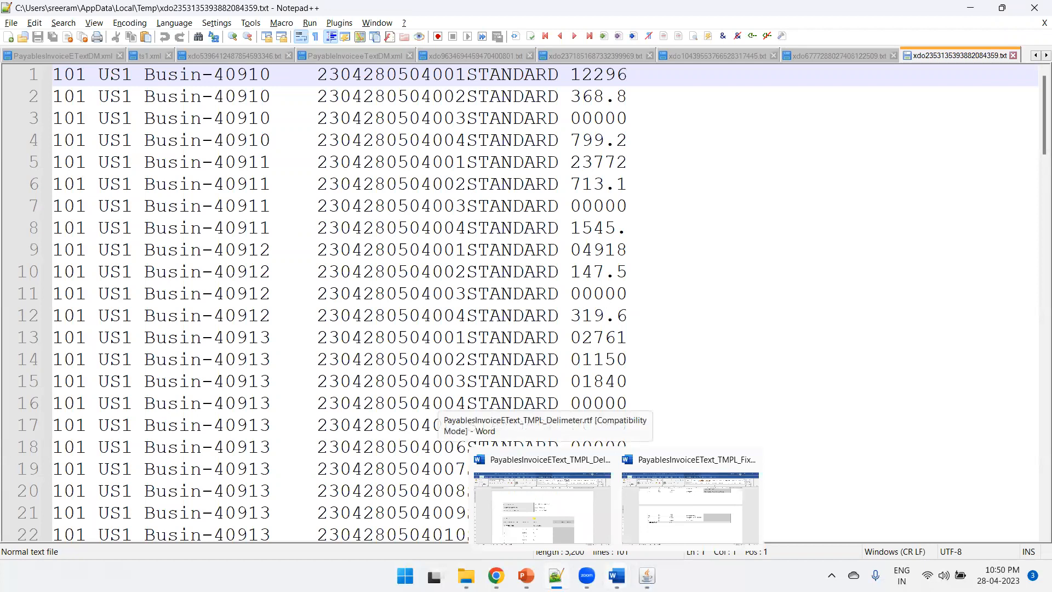
{"action": "left_click", "coordinate": [496, 575]}
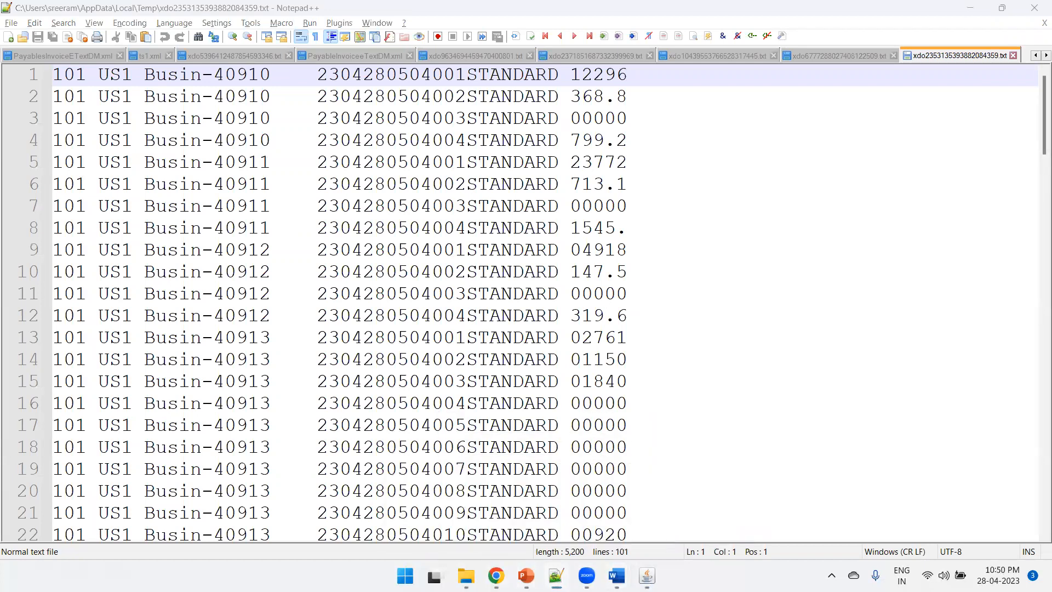
{"action": "left_click", "coordinate": [378, 7]}
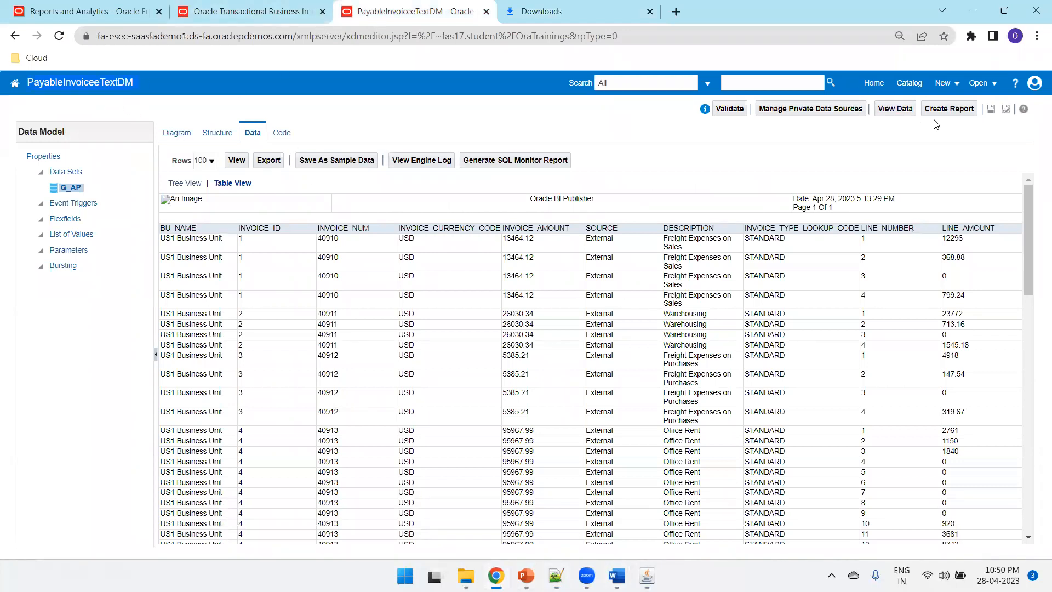
{"action": "left_click", "coordinate": [991, 109]}
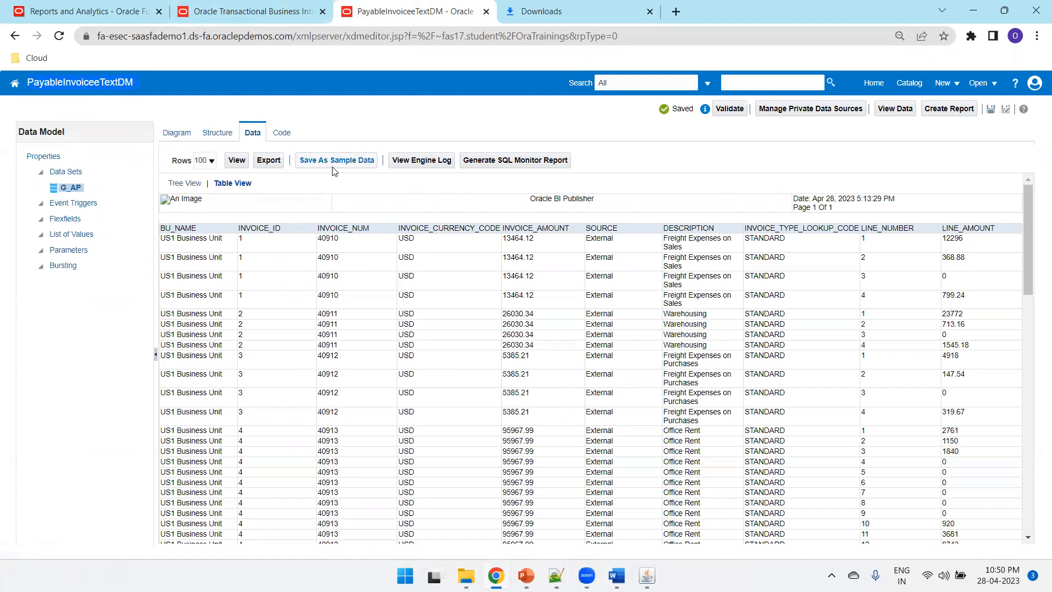
{"action": "left_click", "coordinate": [991, 110]}
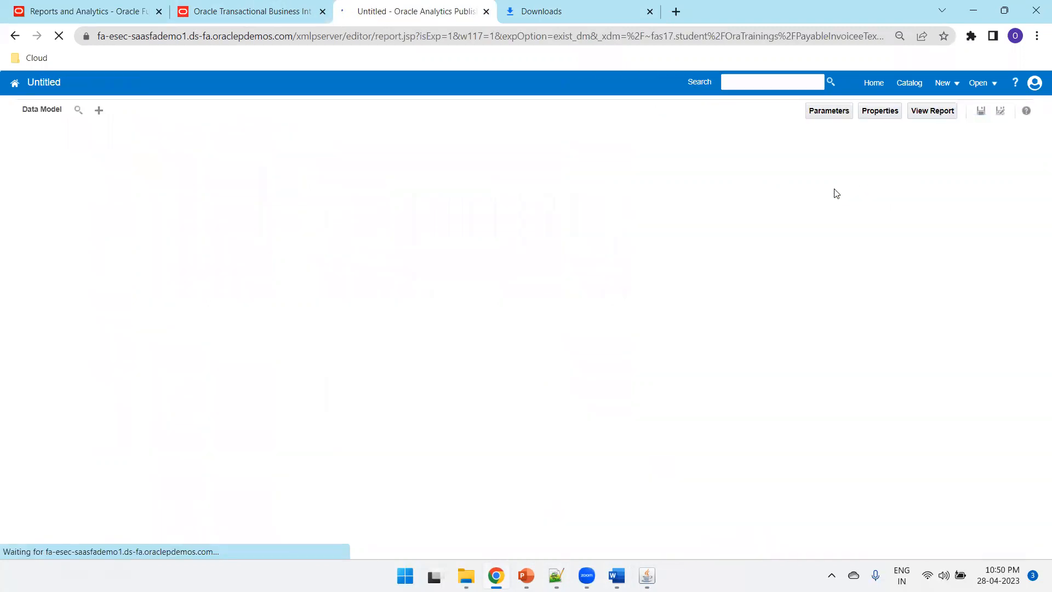
- Create the report with the Use Report Editor option and save it as PayableInvoiceTextRep in the OraTrainings folder
{"action": "key", "text": "F11"}
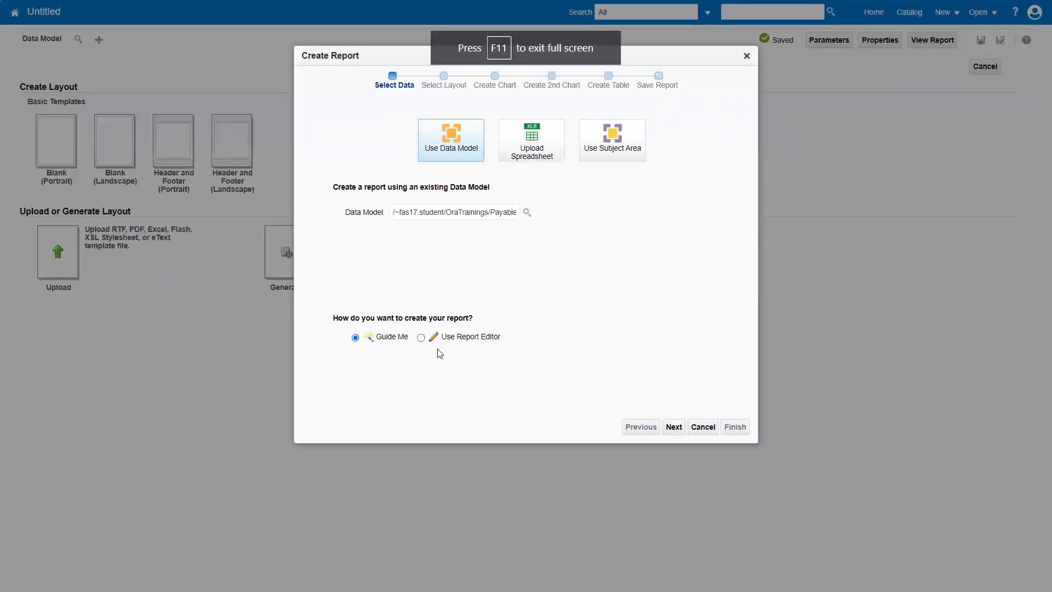
{"action": "left_click", "coordinate": [421, 338]}
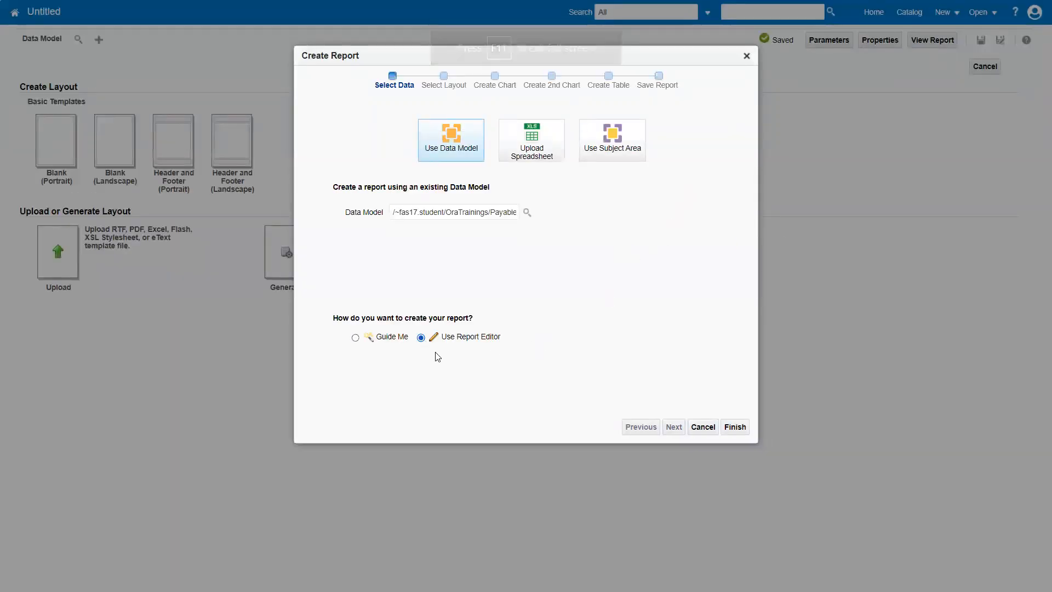
{"action": "left_click", "coordinate": [736, 430]}
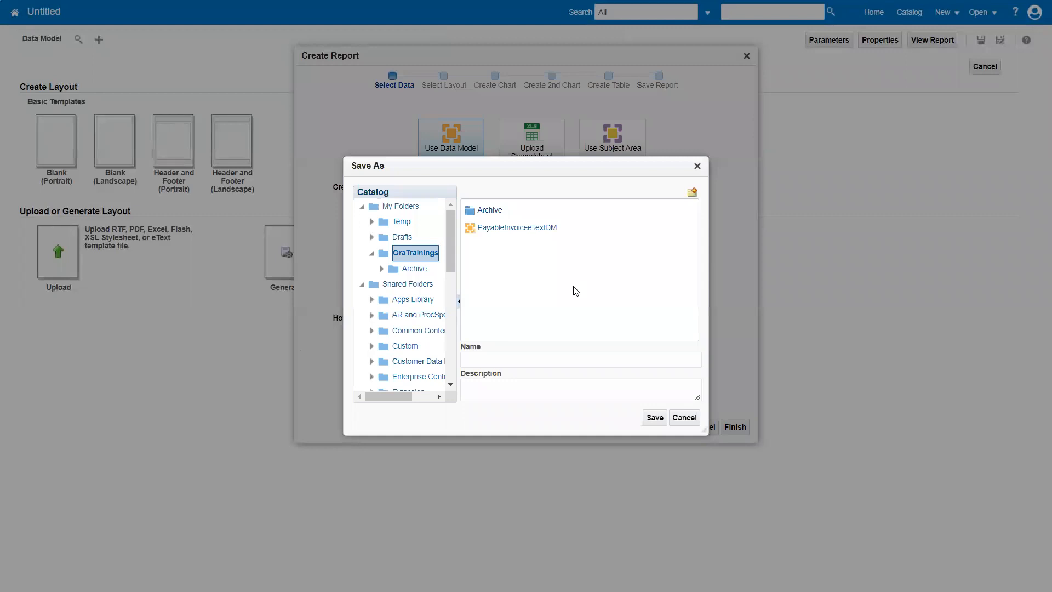
{"action": "left_click", "coordinate": [550, 359]}
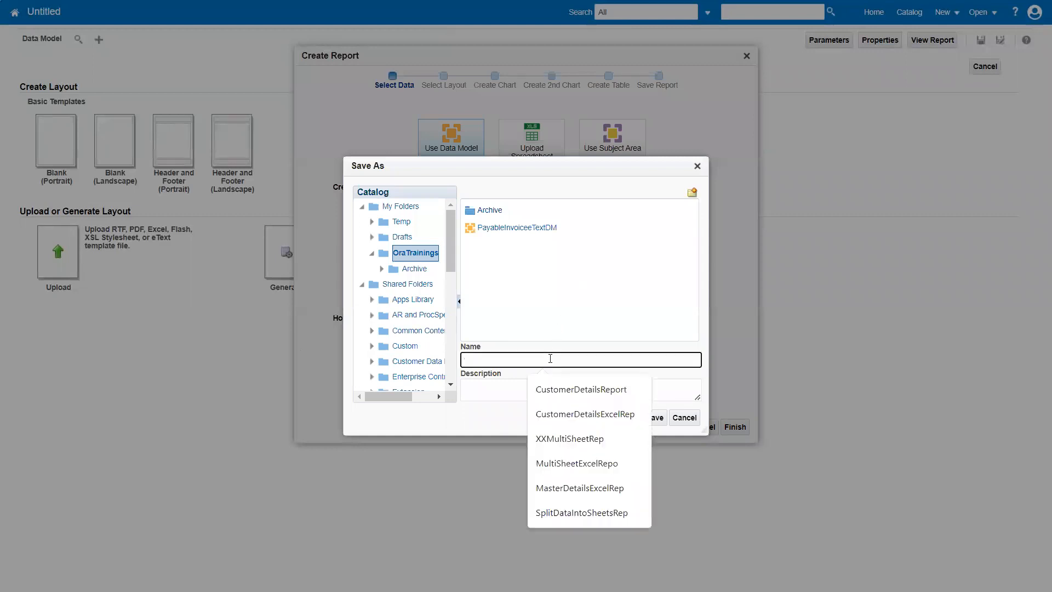
{"action": "type", "text": "PayableInvoiceTextRep"}
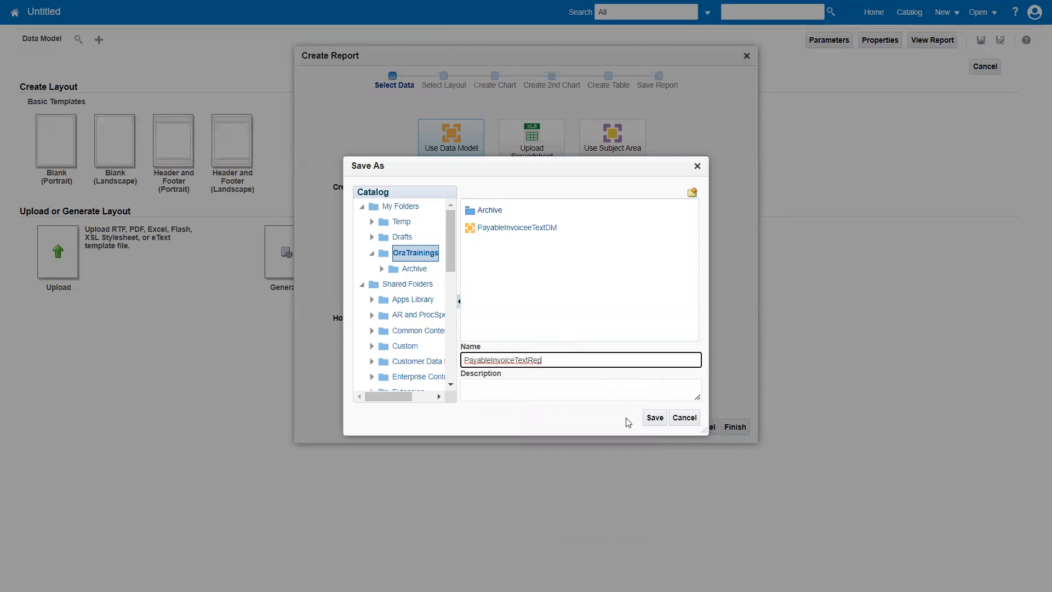
{"action": "left_click", "coordinate": [650, 419]}
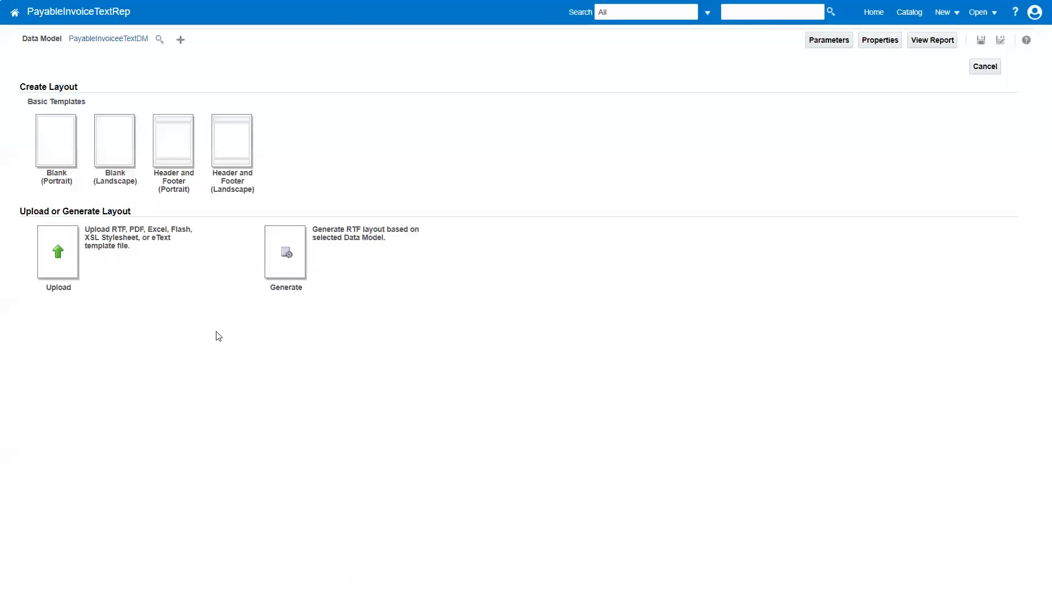
- Upload PayablesInvoiceEText_TMPL_Delimeter.rtf as the layout Delimeter, with type RTF Template and locale English
{"action": "left_click", "coordinate": [56, 272]}
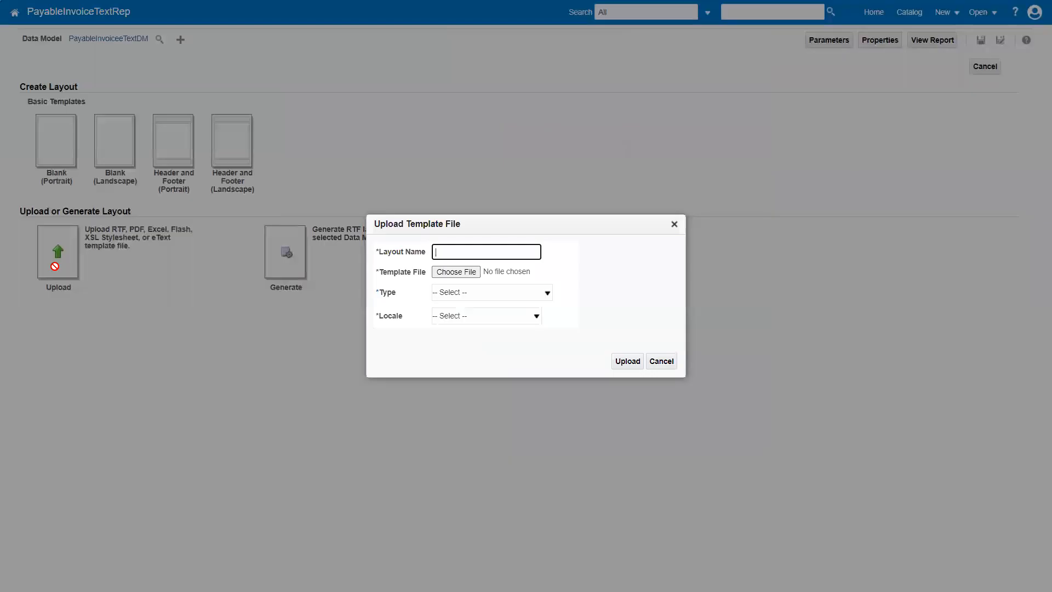
{"action": "left_click", "coordinate": [449, 272]}
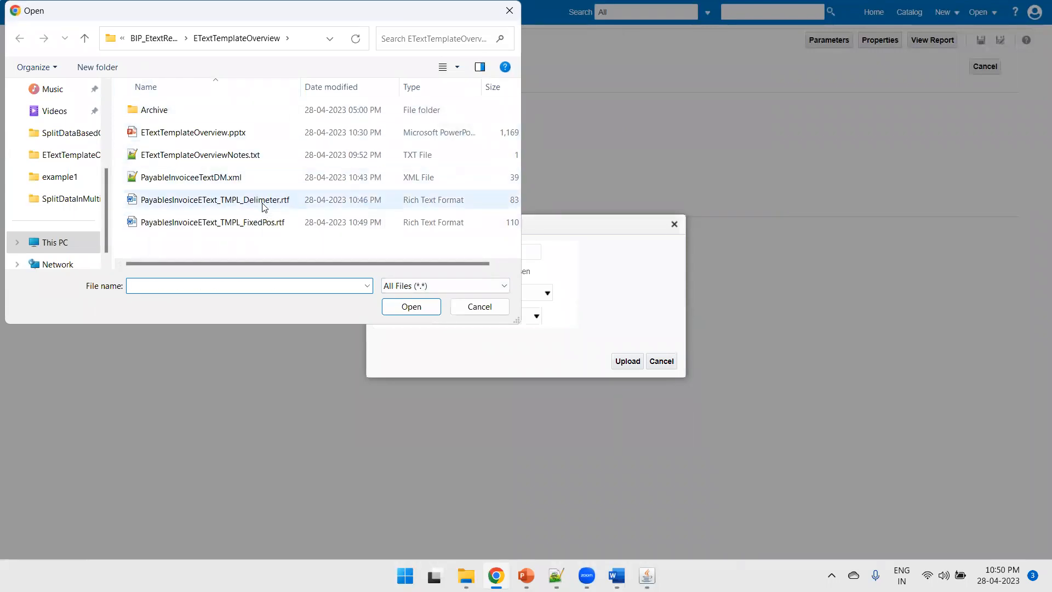
{"action": "double_click", "coordinate": [264, 202]}
{"action": "left_click", "coordinate": [513, 251]}
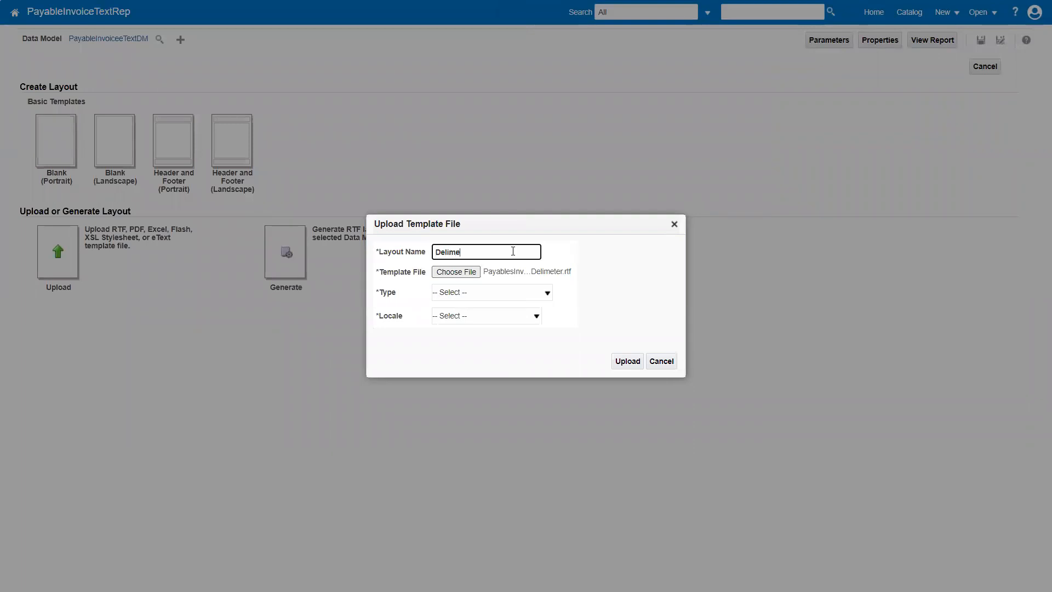
{"action": "key", "text": "Tab"}
{"action": "key", "text": "Tab"}
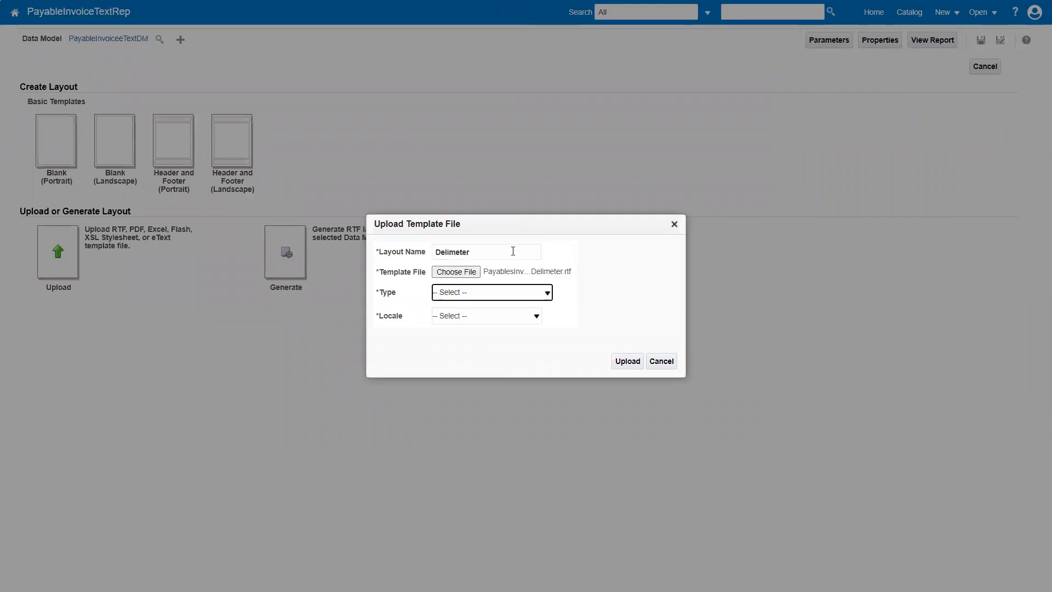
{"action": "key", "text": "Down"}
{"action": "key", "text": "Tab"}
{"action": "key", "text": "Down"}
{"action": "left_click", "coordinate": [488, 295]}
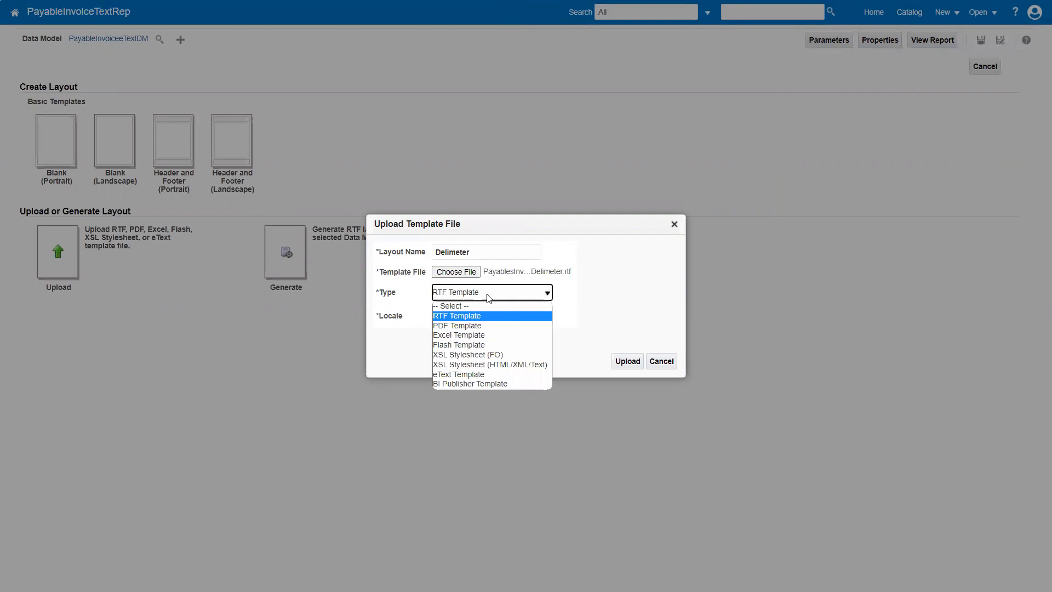
{"action": "left_click", "coordinate": [489, 293]}
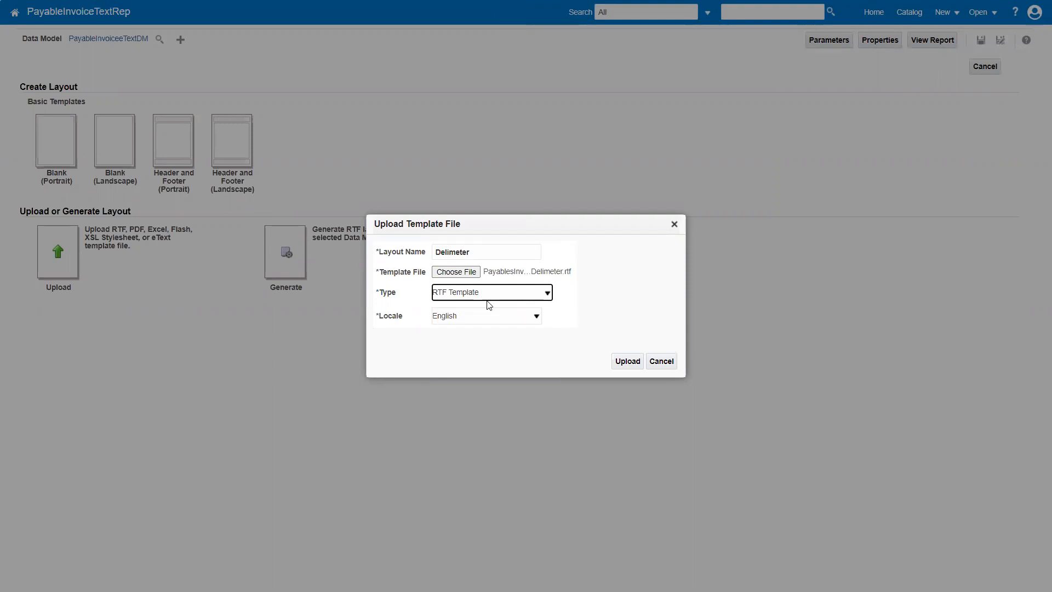
{"action": "left_click", "coordinate": [626, 362]}
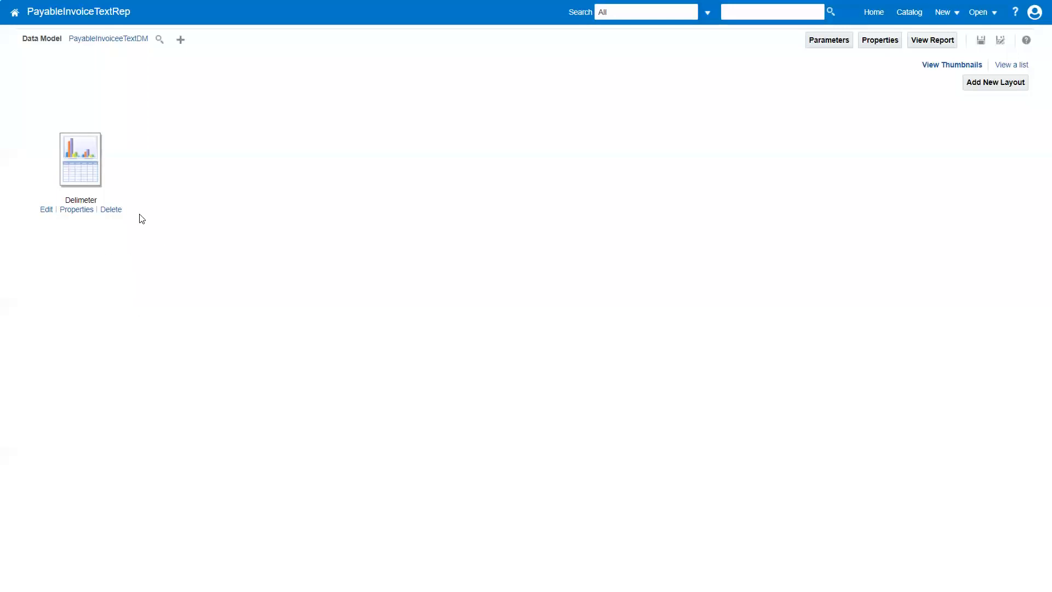
- Upload PayablesInvoiceEText_TMPL_FixedPos.rtf as the layout FixedPos, with type RTF Template and locale English
{"action": "left_click", "coordinate": [990, 85]}
{"action": "left_click", "coordinate": [76, 262]}
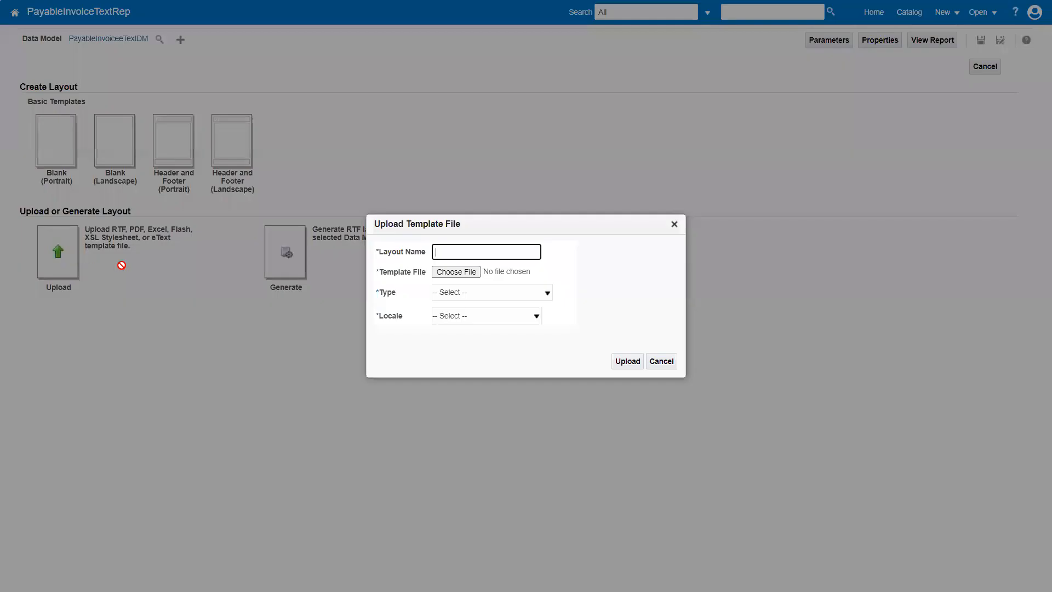
{"action": "left_click", "coordinate": [333, 222]}
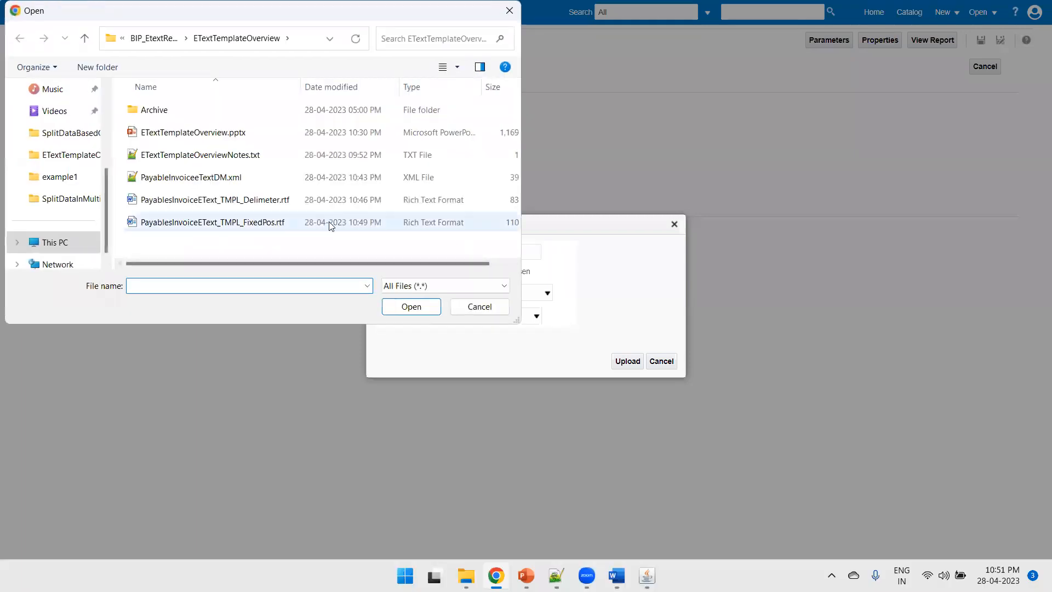
{"action": "double_click", "coordinate": [280, 228]}
{"action": "left_click", "coordinate": [506, 257]}
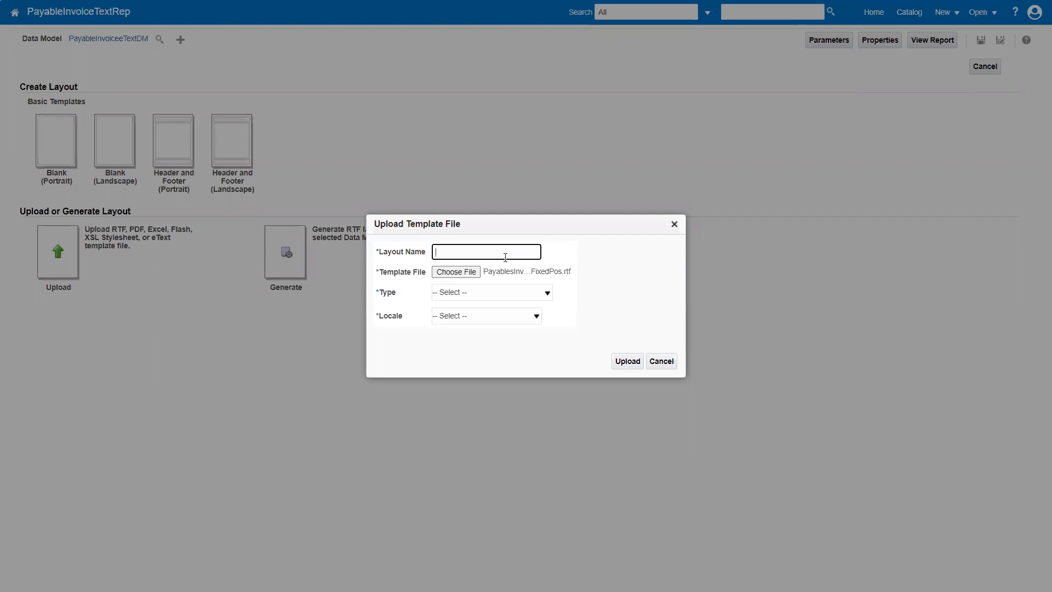
{"action": "key", "text": "Tab"}
{"action": "key", "text": "Tab"}
{"action": "key", "text": "e"}
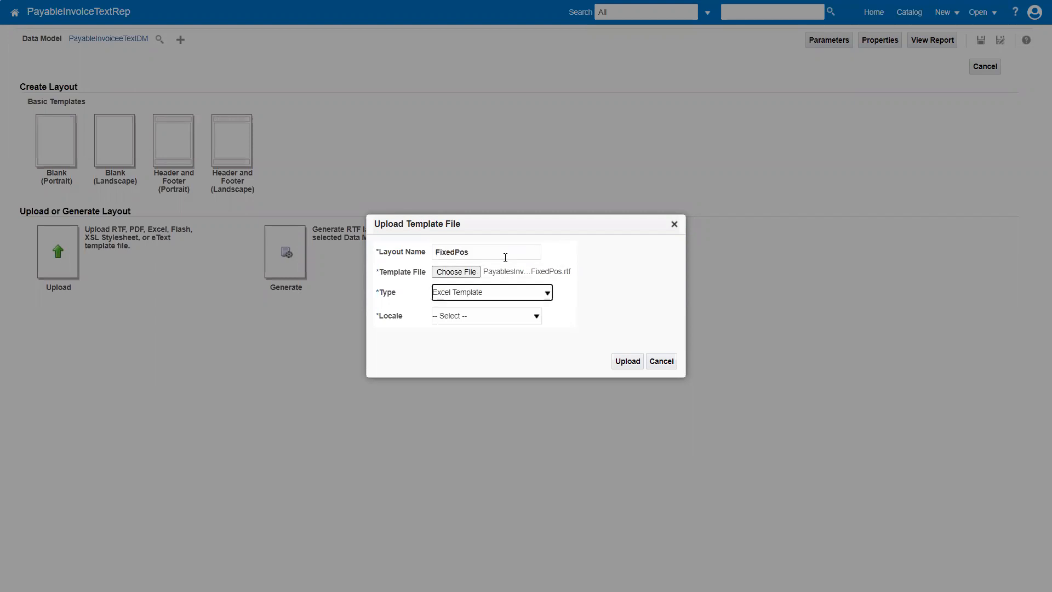
{"action": "key", "text": "r"}
{"action": "key", "text": "Tab"}
{"action": "key", "text": "e"}
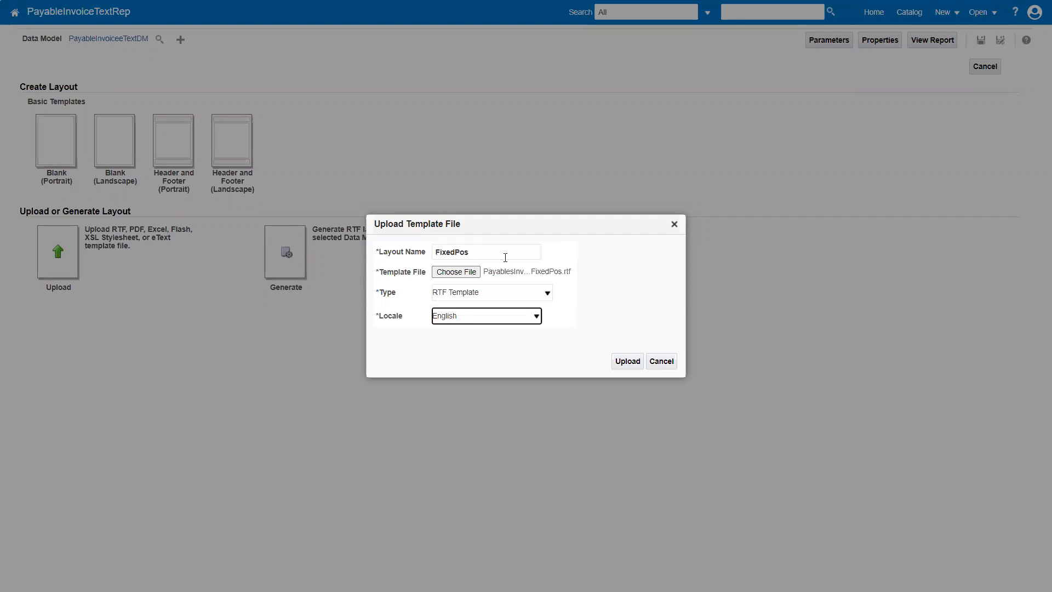
{"action": "left_click", "coordinate": [633, 362]}
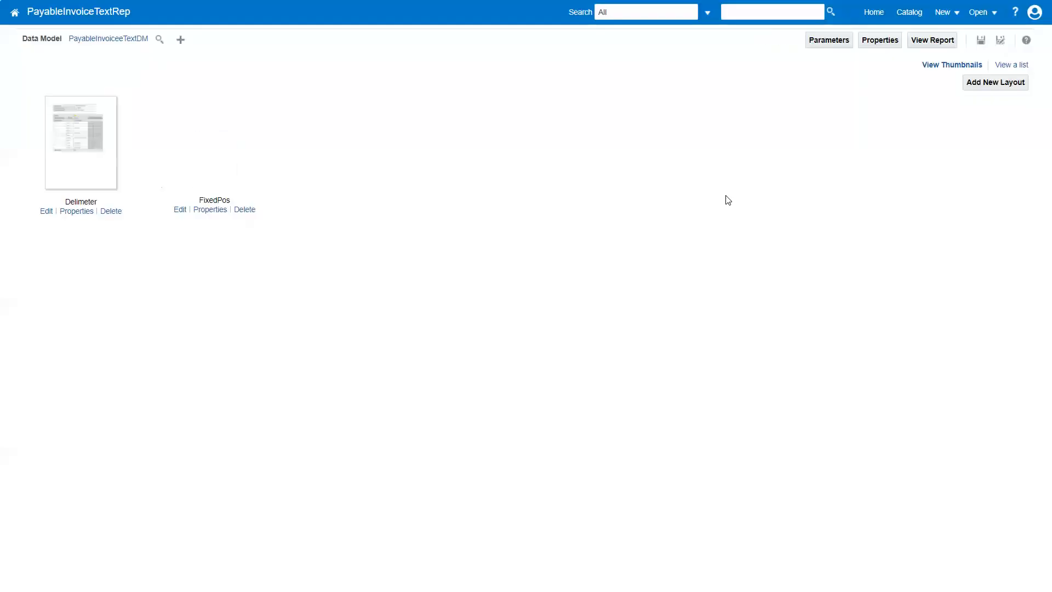
- Show the report layouts as a list and examine the output formats offered for the Delimeter layout
{"action": "left_click", "coordinate": [1001, 66]}
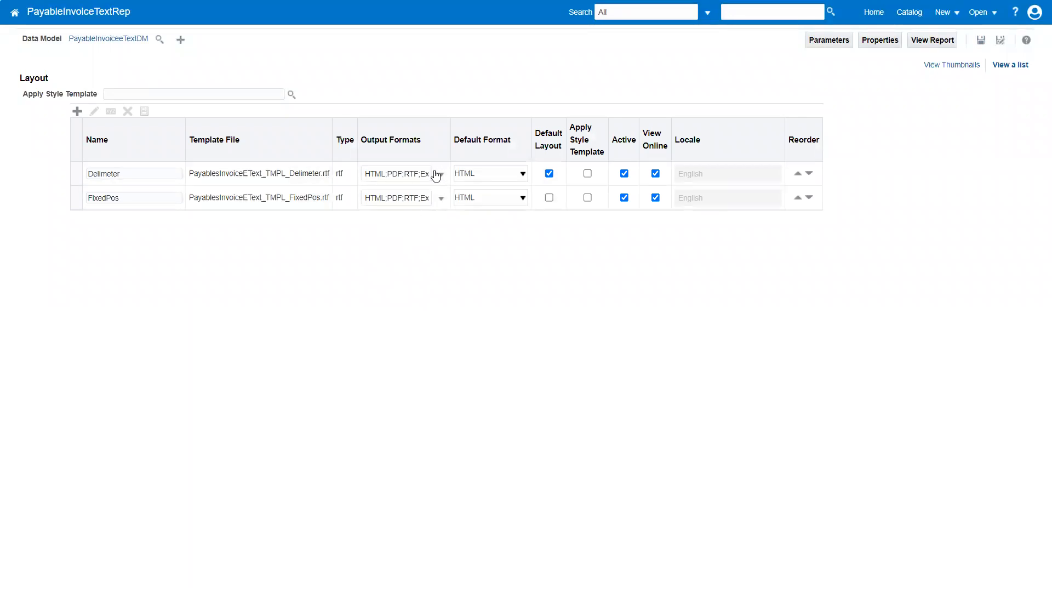
{"action": "left_click", "coordinate": [409, 176]}
{"action": "scroll", "coordinate": [419, 250], "scroll_direction": "down", "scroll_amount": 5}
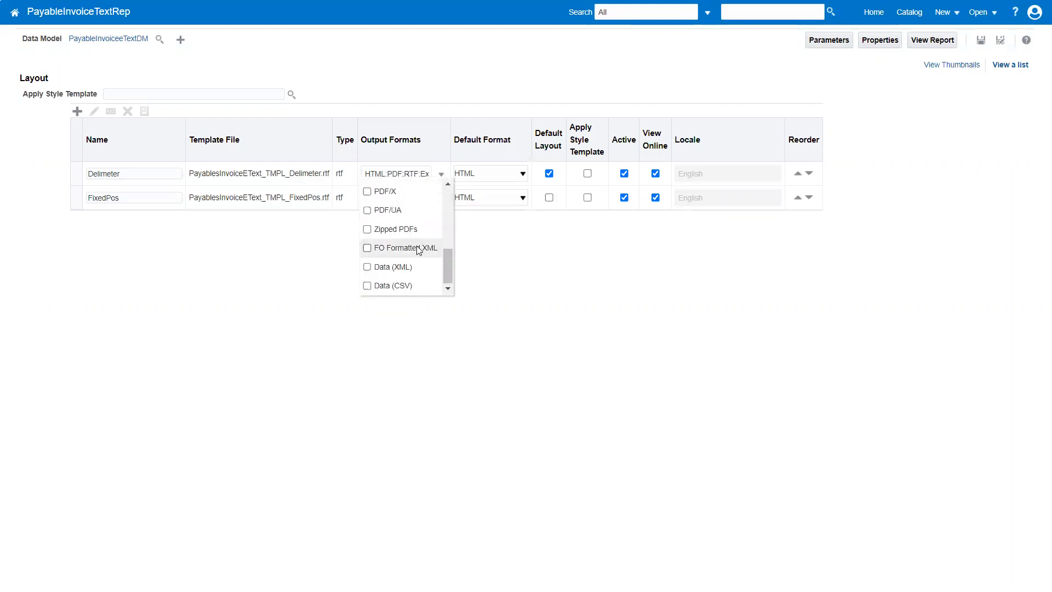
{"action": "left_click", "coordinate": [529, 248]}
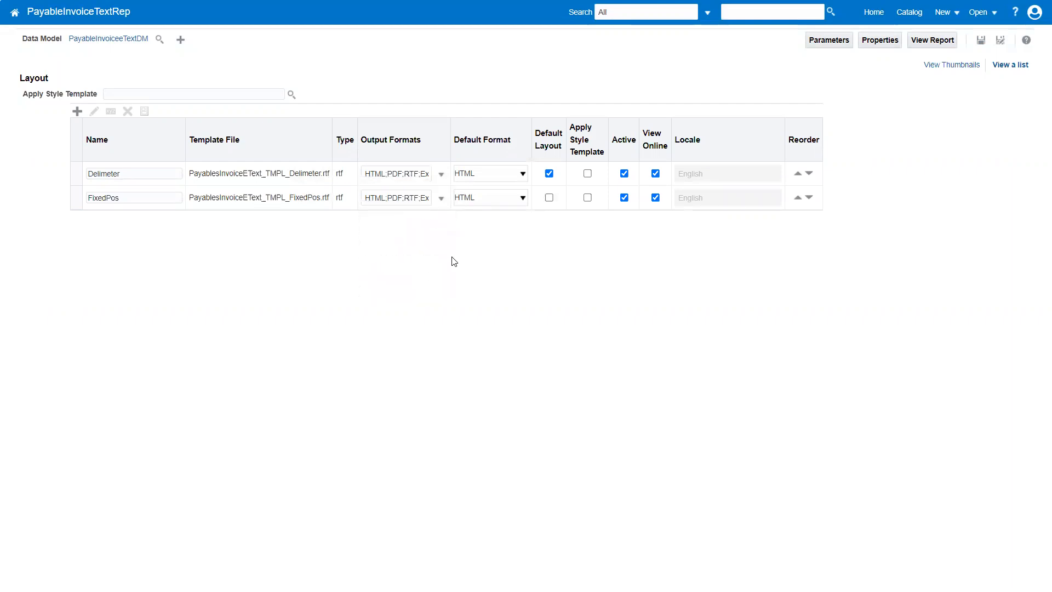
{"action": "left_click", "coordinate": [385, 176]}
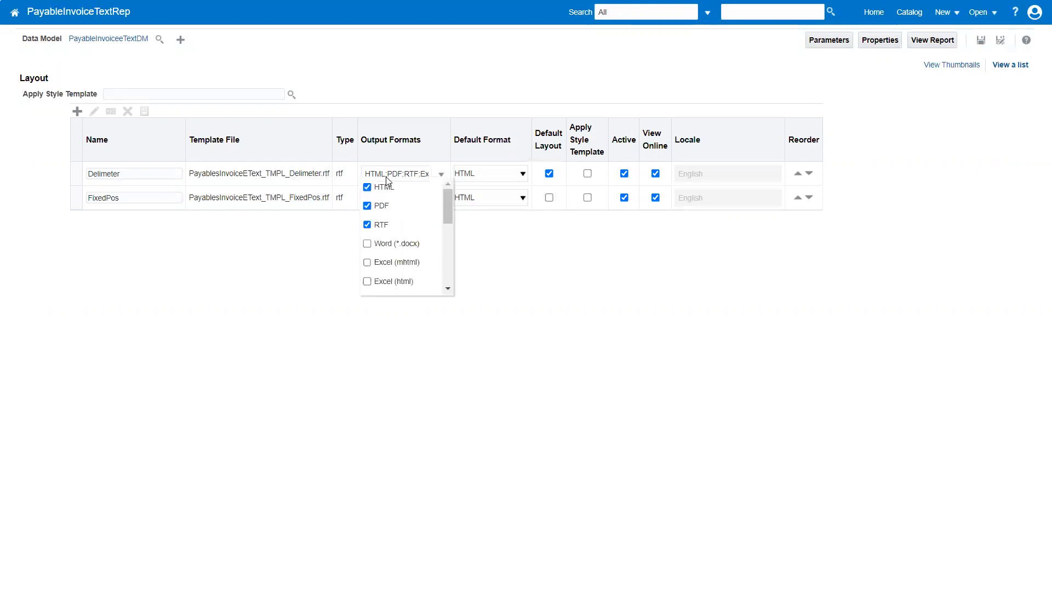
- Delete the Delimeter and FixedPos layouts from the report
{"action": "left_click", "coordinate": [73, 174]}
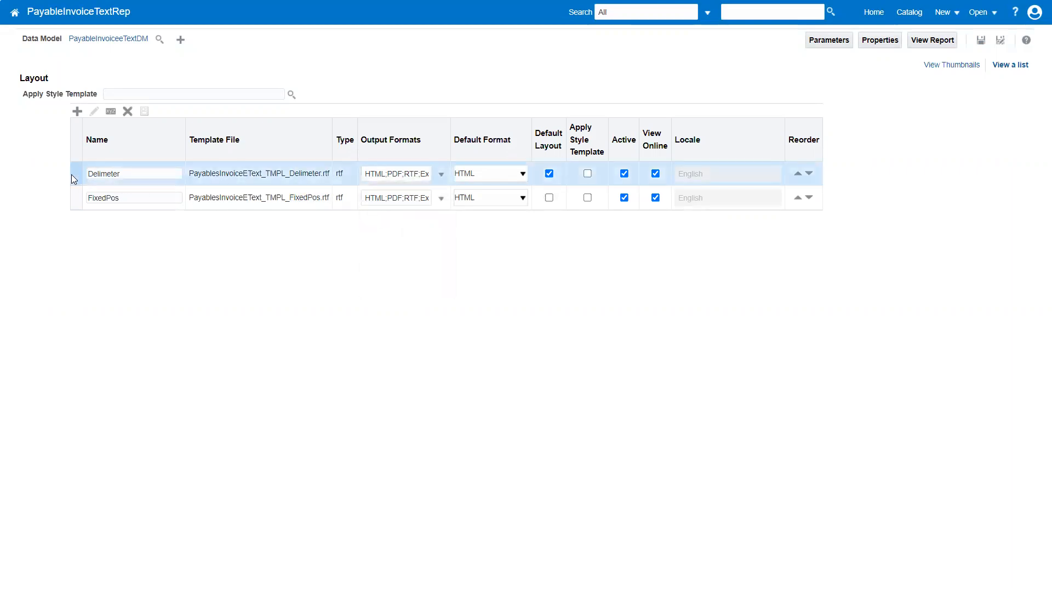
{"action": "left_click", "coordinate": [128, 111]}
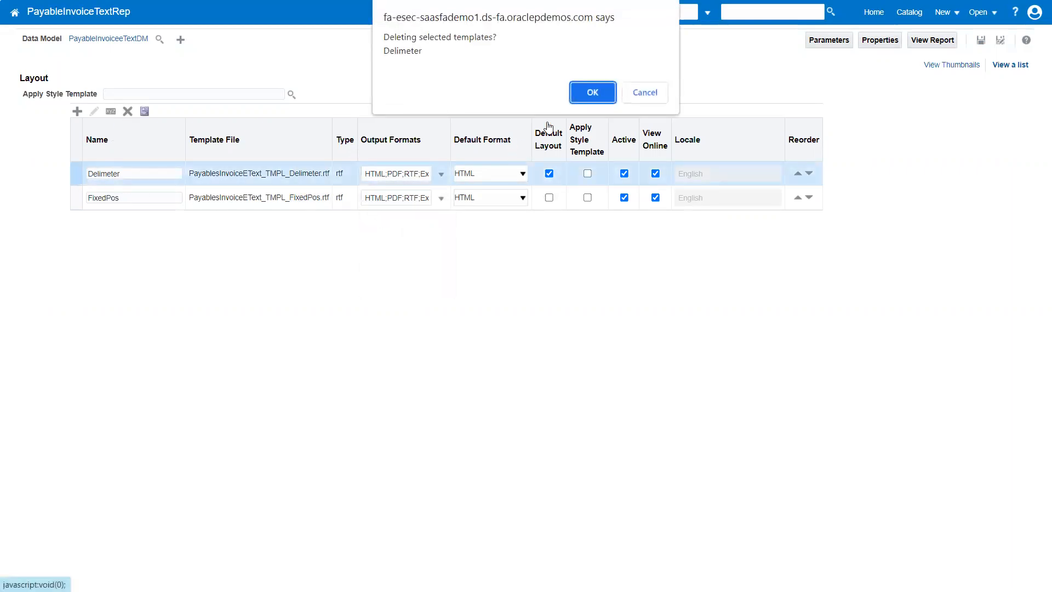
{"action": "left_click", "coordinate": [579, 99]}
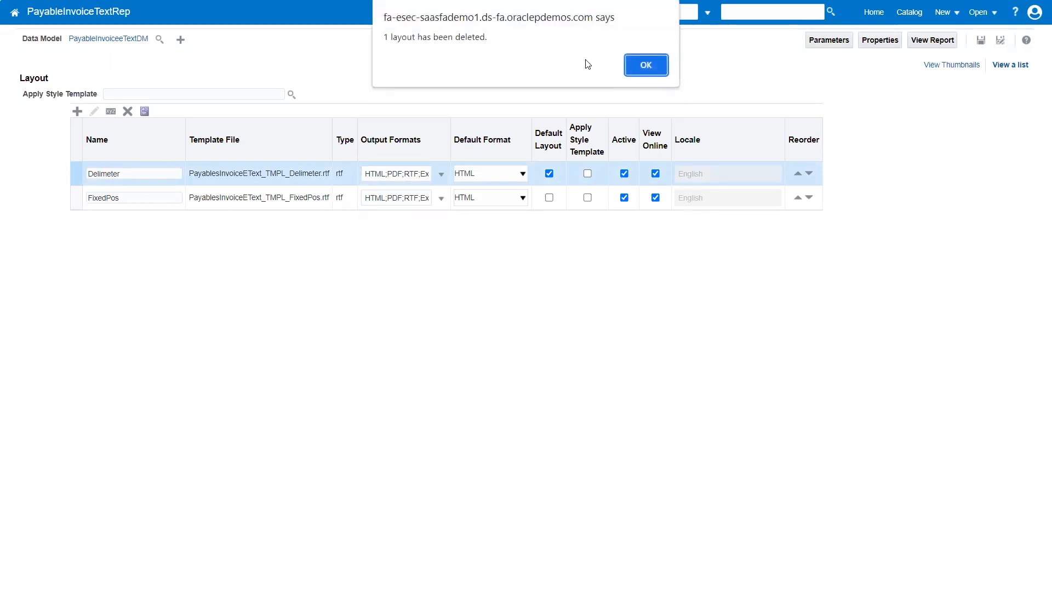
{"action": "left_click", "coordinate": [635, 68]}
{"action": "left_click", "coordinate": [82, 175]}
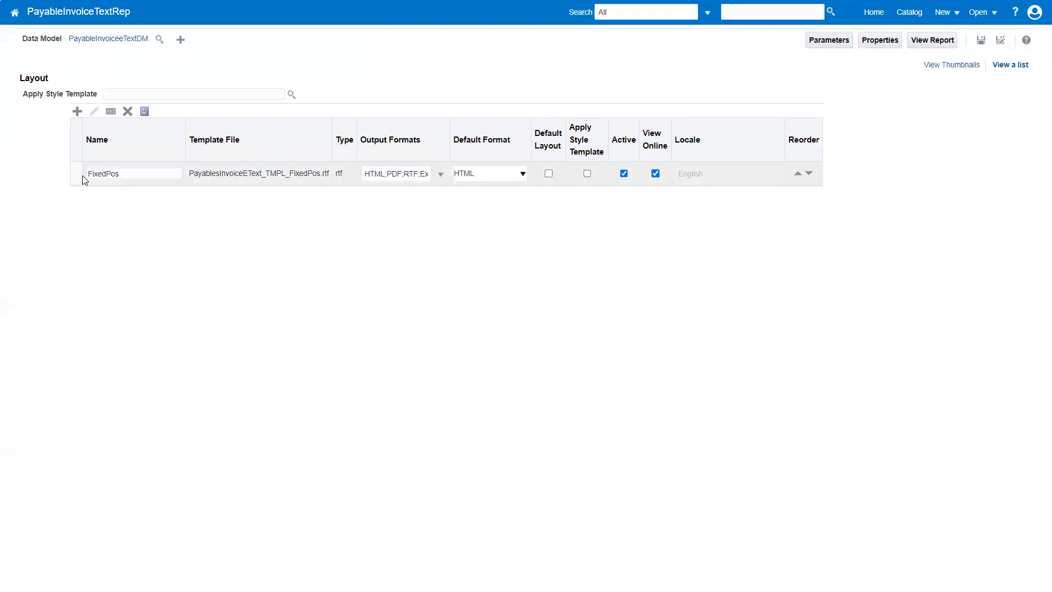
{"action": "left_click", "coordinate": [128, 112]}
{"action": "left_click", "coordinate": [592, 99]}
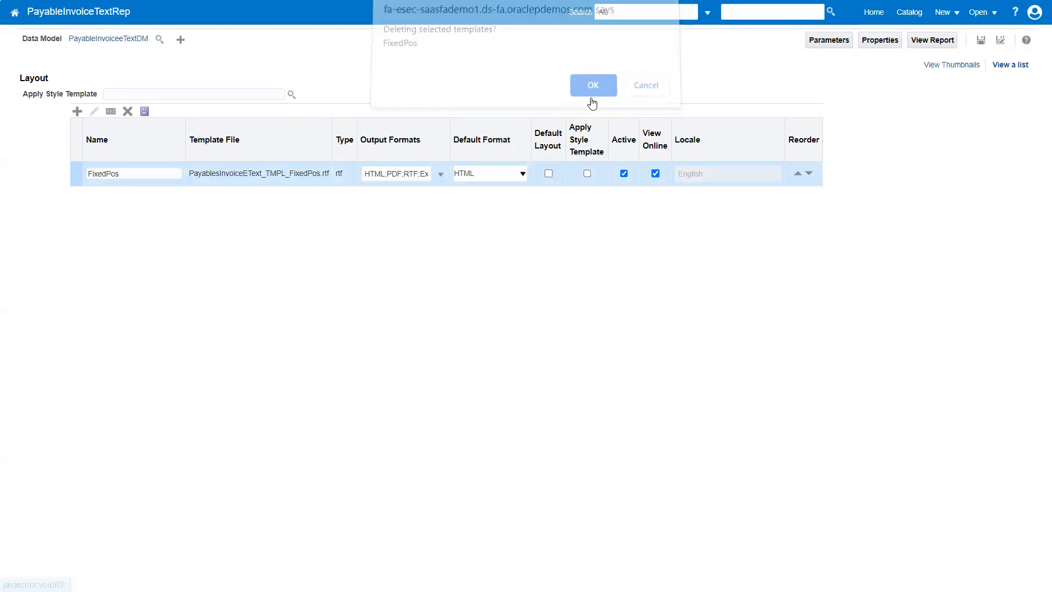
{"action": "left_click", "coordinate": [648, 65]}
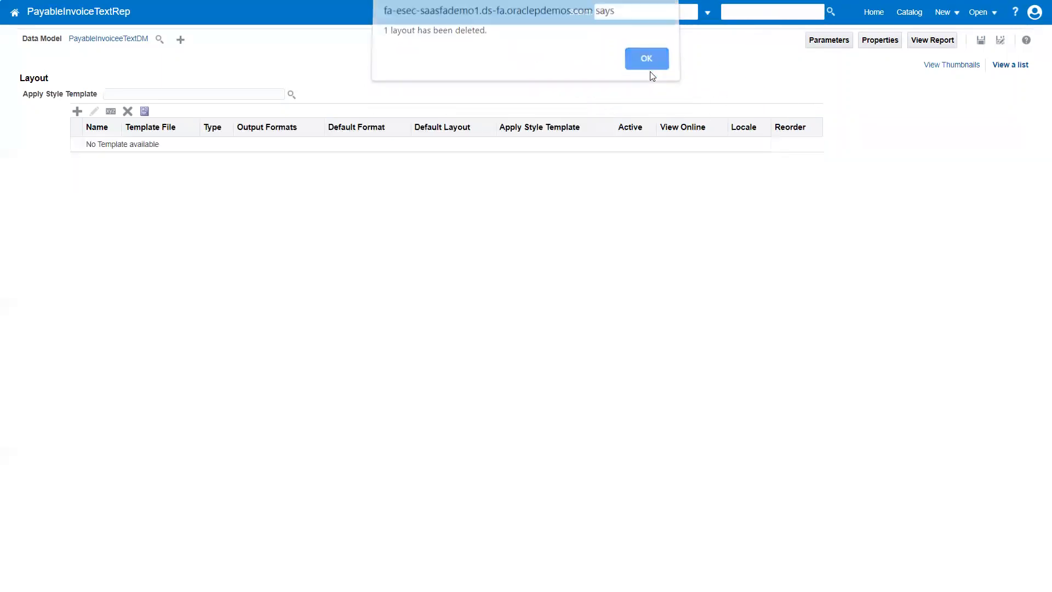
- Begin adding a layout from an uploaded template, with type eText Template and file PayablesInvoiceEText_TMPL_Delimeter.rtf
{"action": "left_click", "coordinate": [77, 112]}
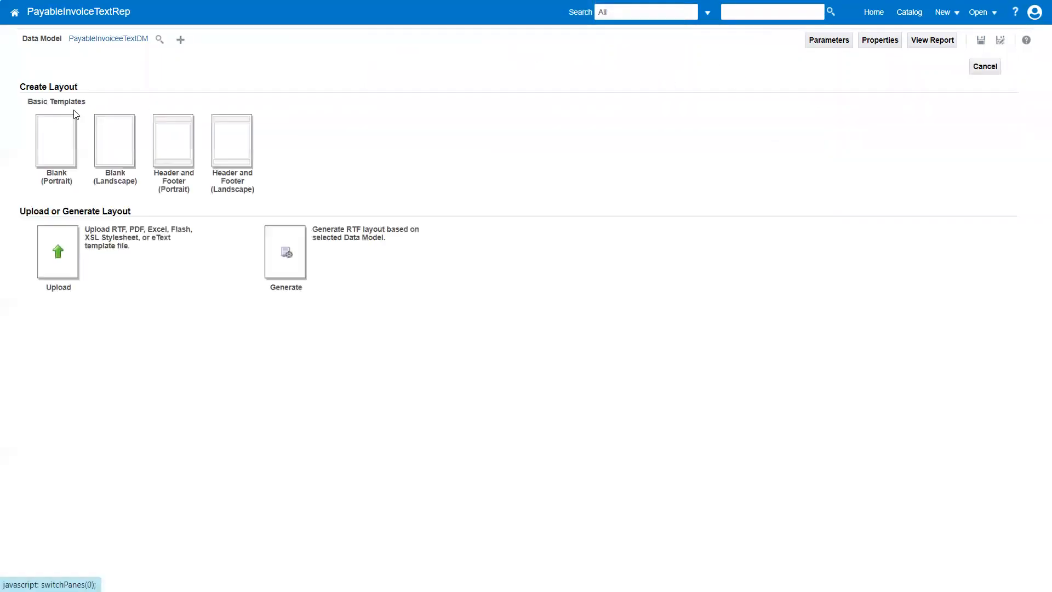
{"action": "left_click", "coordinate": [64, 254]}
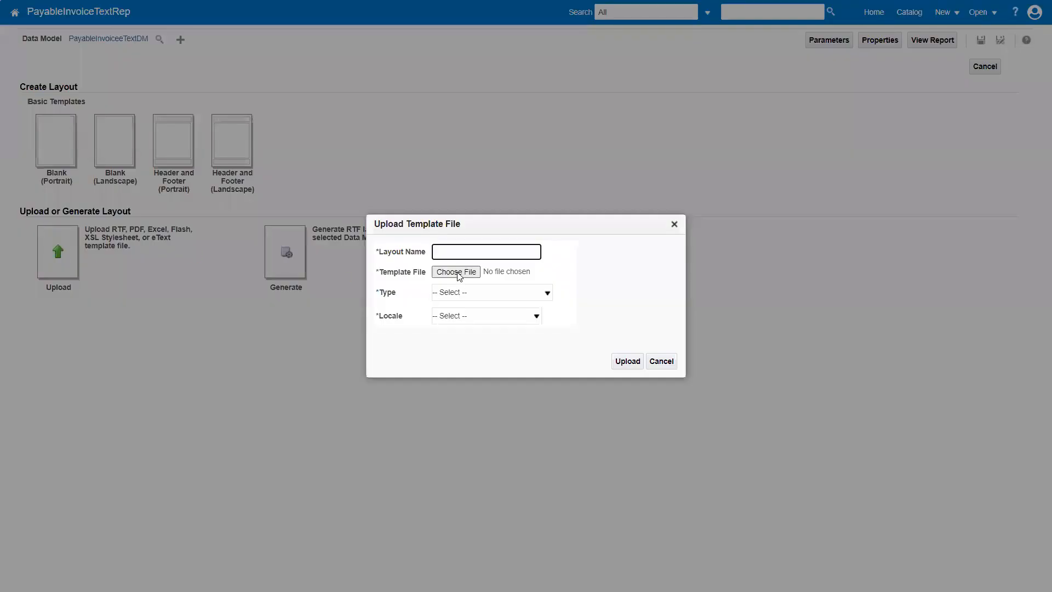
{"action": "left_click", "coordinate": [454, 294]}
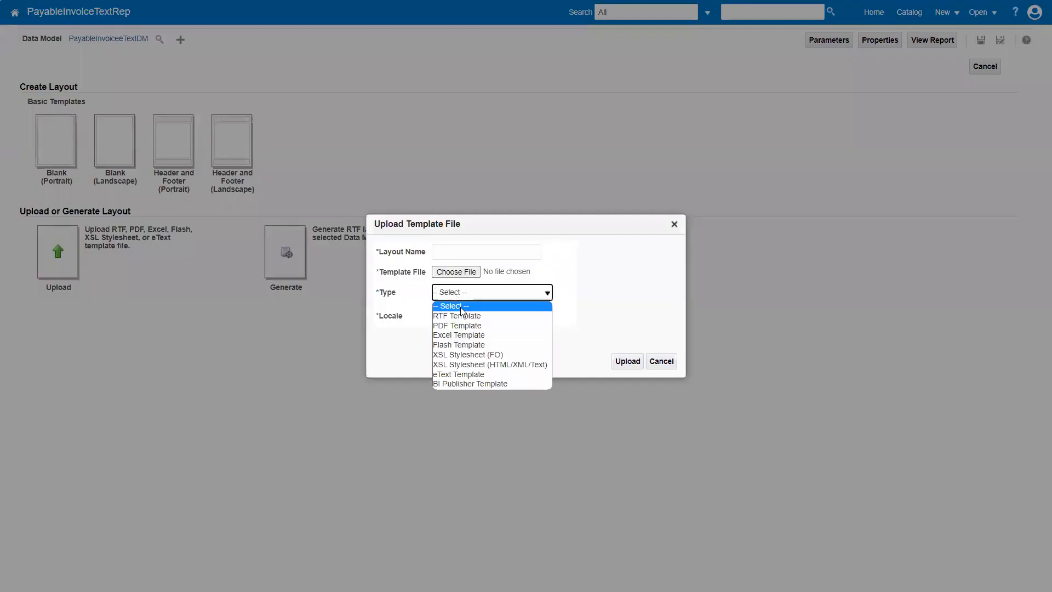
{"action": "left_click", "coordinate": [464, 374]}
{"action": "left_click", "coordinate": [456, 272]}
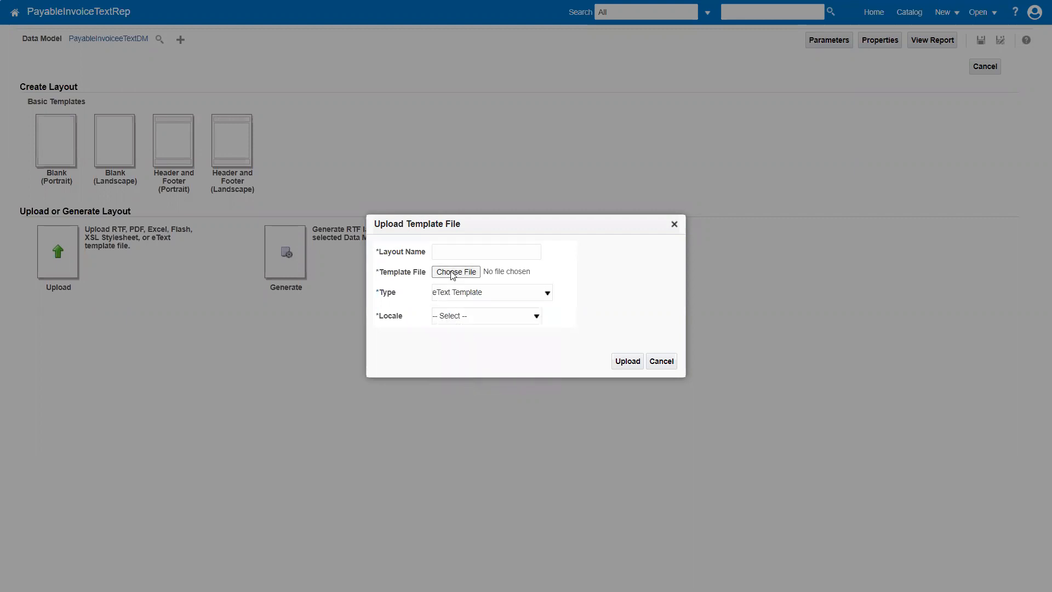
{"action": "left_click", "coordinate": [284, 206]}
{"action": "double_click", "coordinate": [284, 207]}
- Name the layout Delimeter, set its locale to English, and upload the template
{"action": "left_click", "coordinate": [449, 256]}
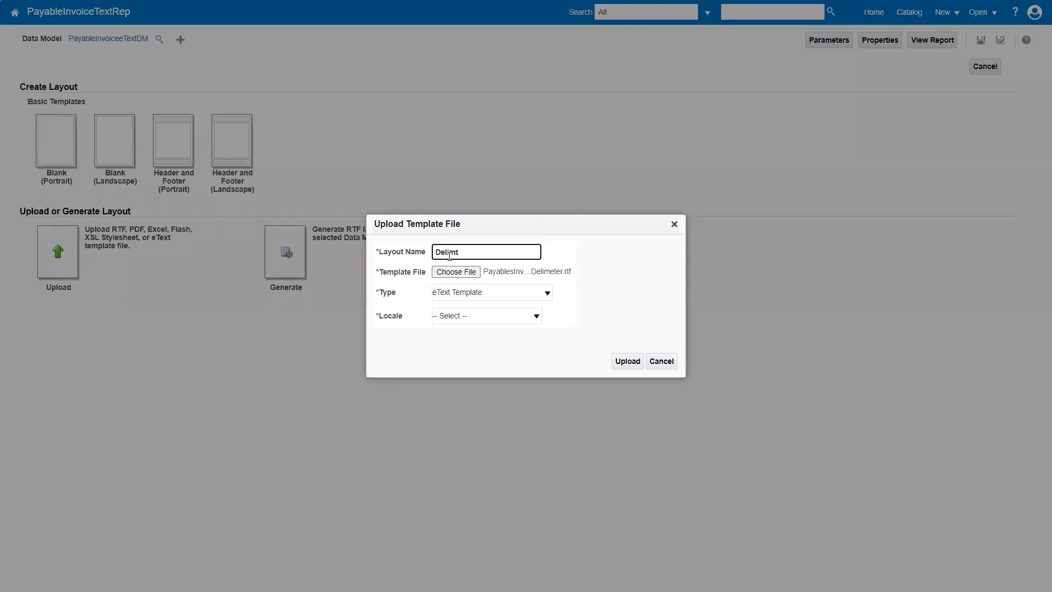
{"action": "type", "text": "Delimeter"}
{"action": "key", "text": "Tab"}
{"action": "key", "text": "Tab"}
{"action": "key", "text": "Tab"}
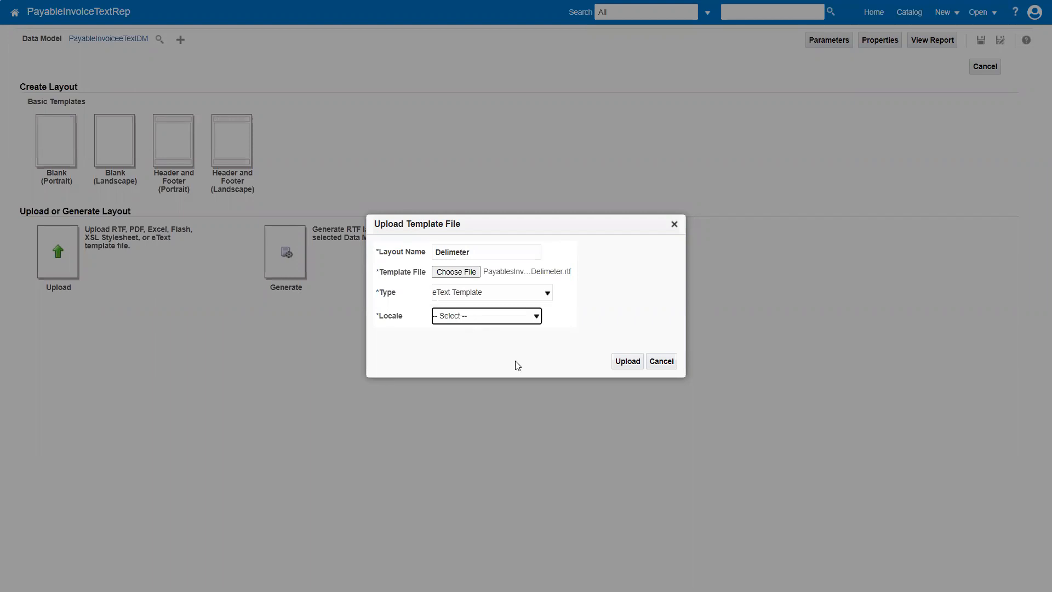
{"action": "key", "text": "Down"}
{"action": "key", "text": "Tab"}
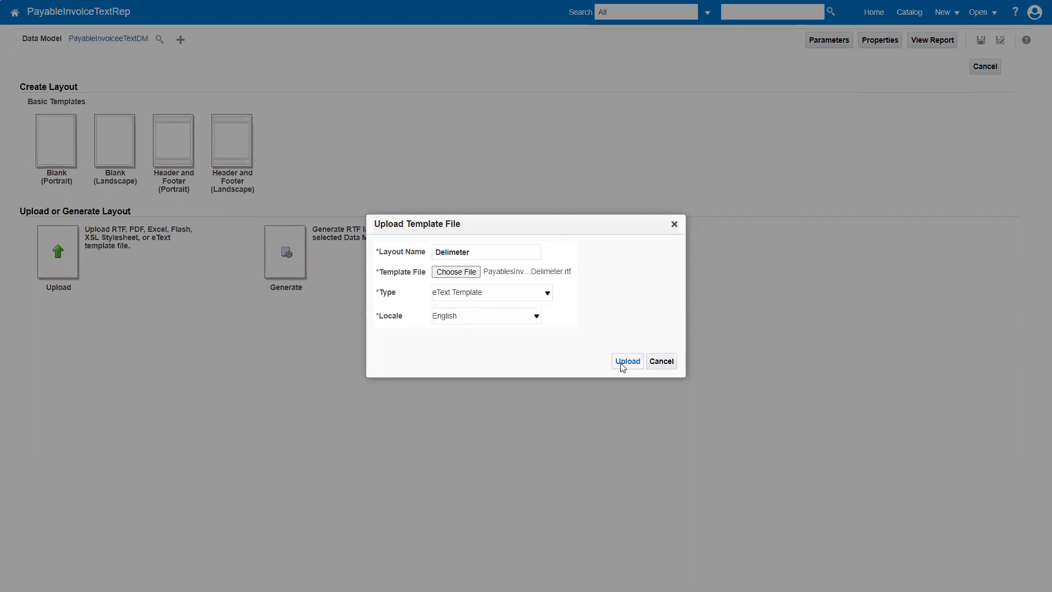
{"action": "key", "text": "Return"}
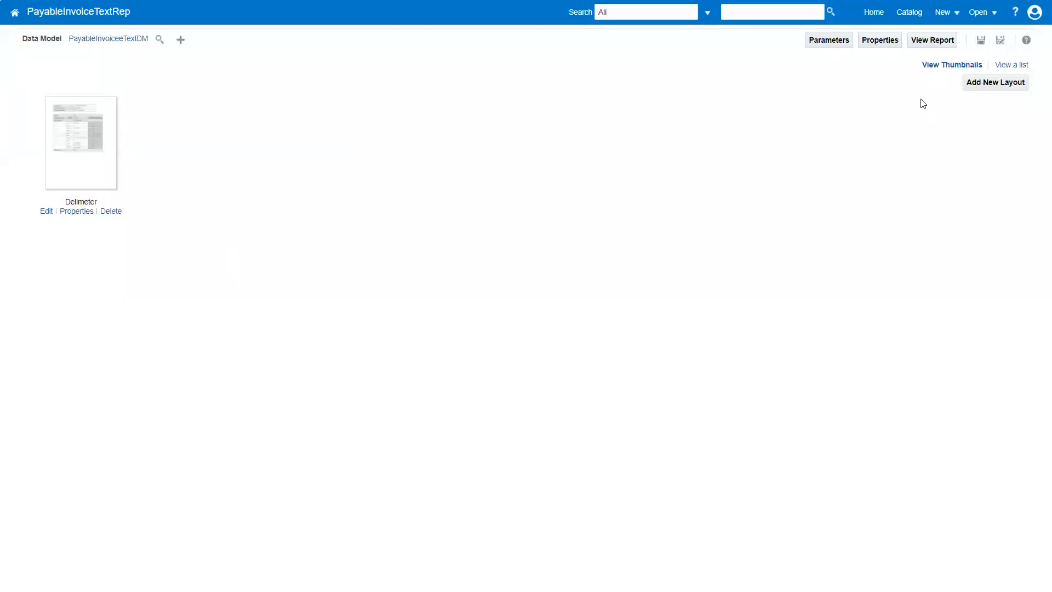
- Begin adding a second uploaded layout, with type eText Template and file PayablesInvoiceEText_TMPL_FixedPos.rtf
{"action": "left_click", "coordinate": [1006, 85]}
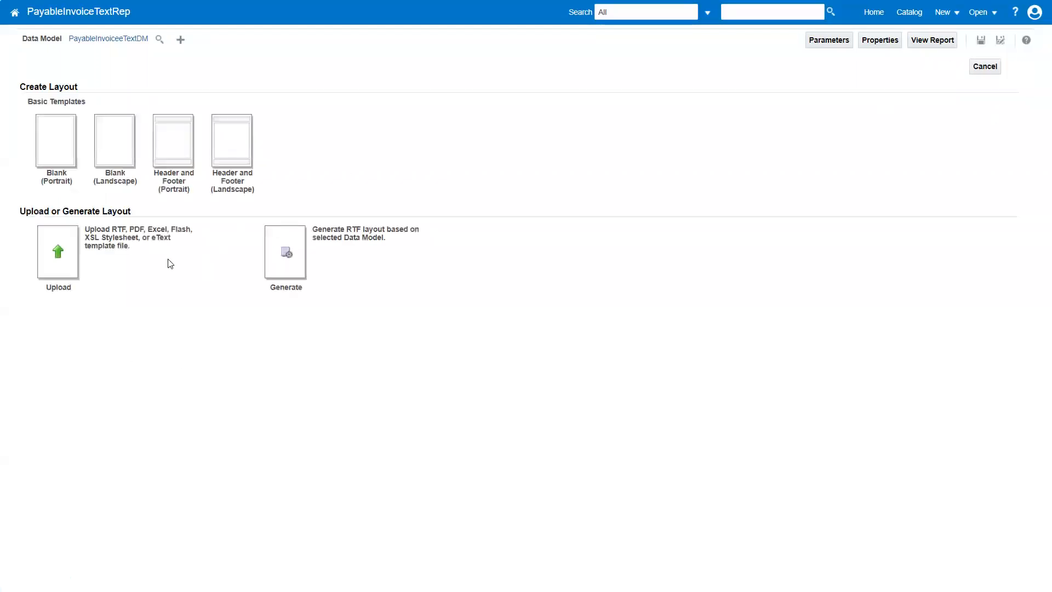
{"action": "left_click", "coordinate": [63, 262]}
{"action": "left_click", "coordinate": [465, 292]}
{"action": "left_click", "coordinate": [466, 312]}
{"action": "left_click", "coordinate": [466, 295]}
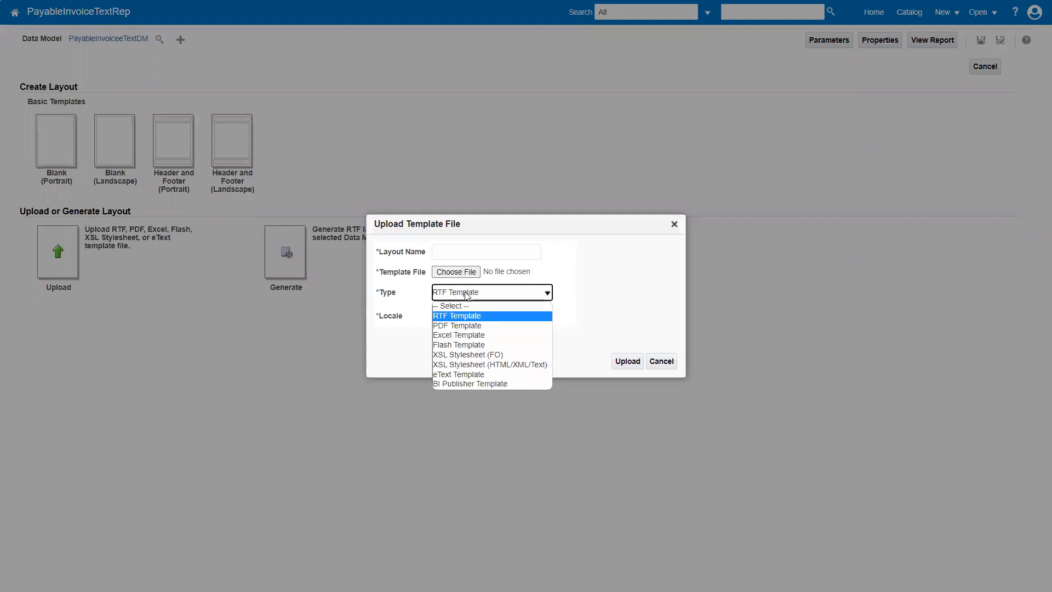
{"action": "left_click", "coordinate": [459, 375]}
{"action": "left_click", "coordinate": [464, 272]}
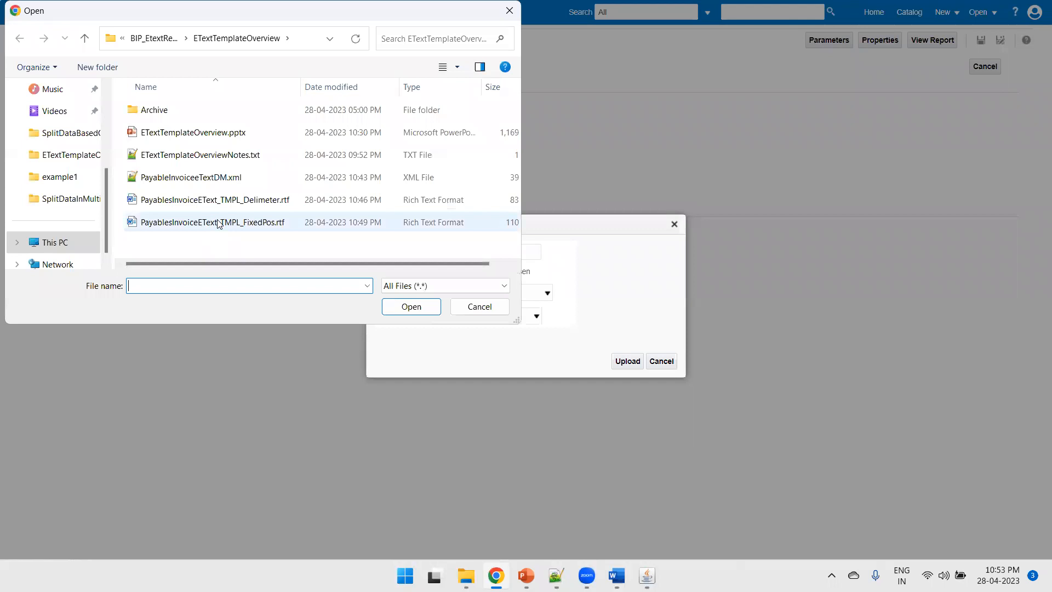
{"action": "double_click", "coordinate": [218, 222]}
- Name the second layout FixedPos, set its locale to English, and upload the template
{"action": "left_click", "coordinate": [442, 253]}
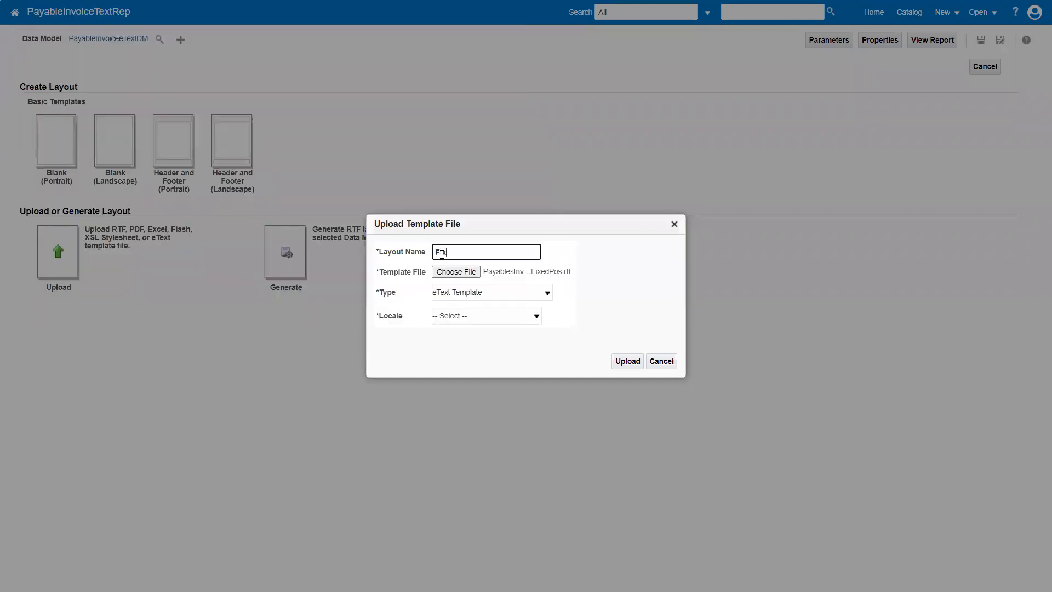
{"action": "key", "text": "Tab"}
{"action": "key", "text": "Tab"}
{"action": "key", "text": "Tab"}
{"action": "key", "text": "e"}
{"action": "left_click", "coordinate": [629, 361]}
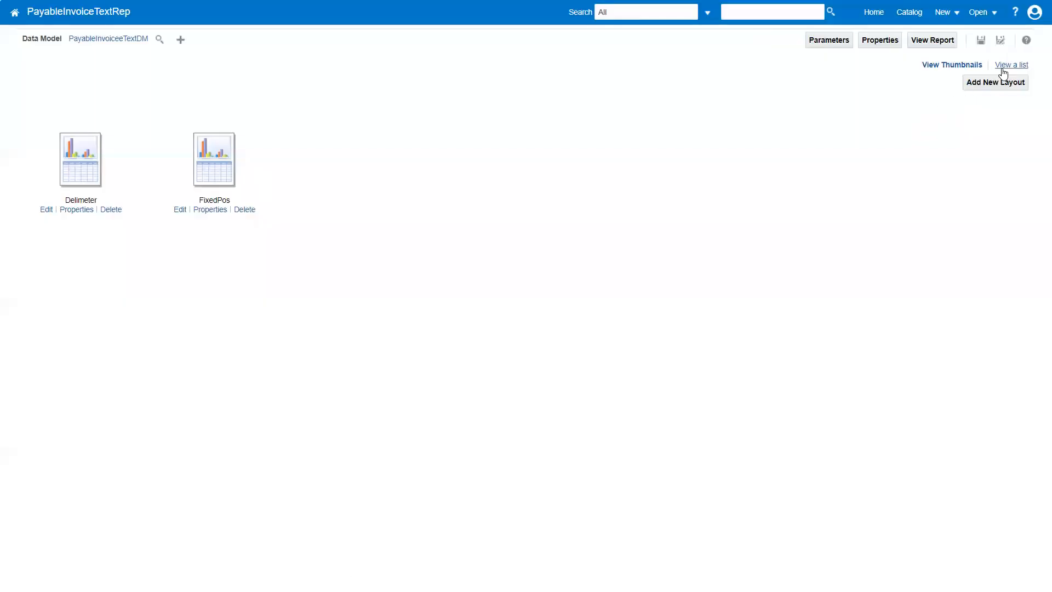
- Show the eText layouts as a list and examine the output formats available for the Delimeter layout
{"action": "left_click", "coordinate": [1012, 66]}
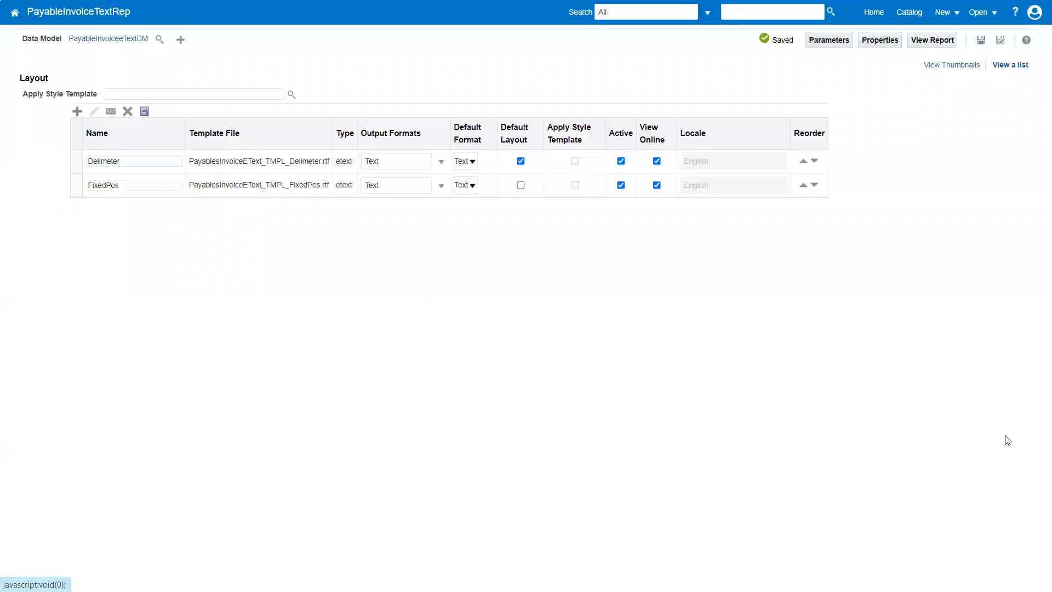
{"action": "left_click", "coordinate": [396, 166]}
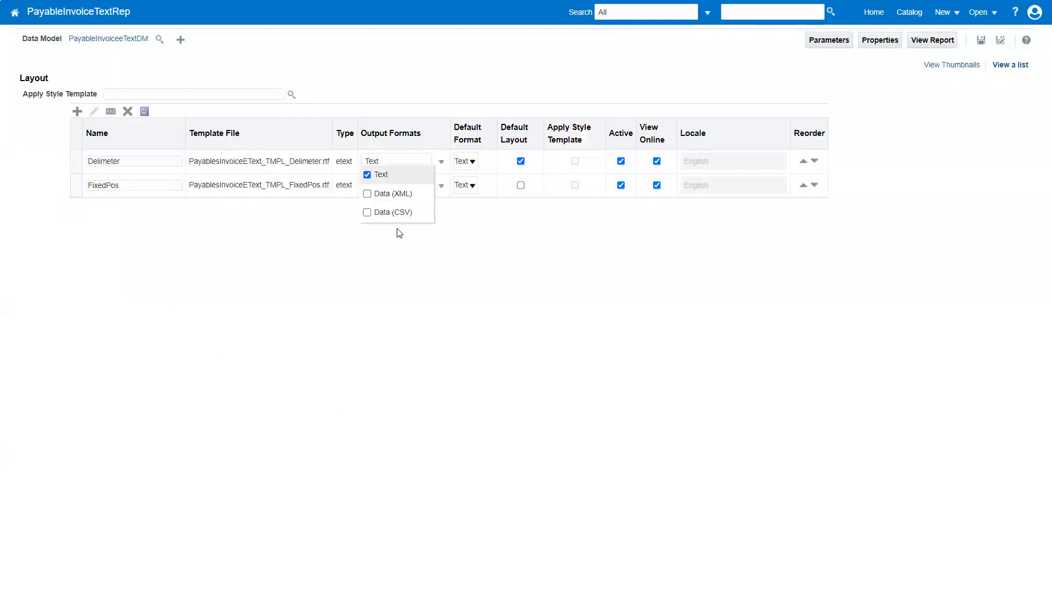
{"action": "left_click", "coordinate": [451, 228]}
- View the report output in the Delimeter layout and in the FixedPos layout
{"action": "left_click", "coordinate": [942, 40]}
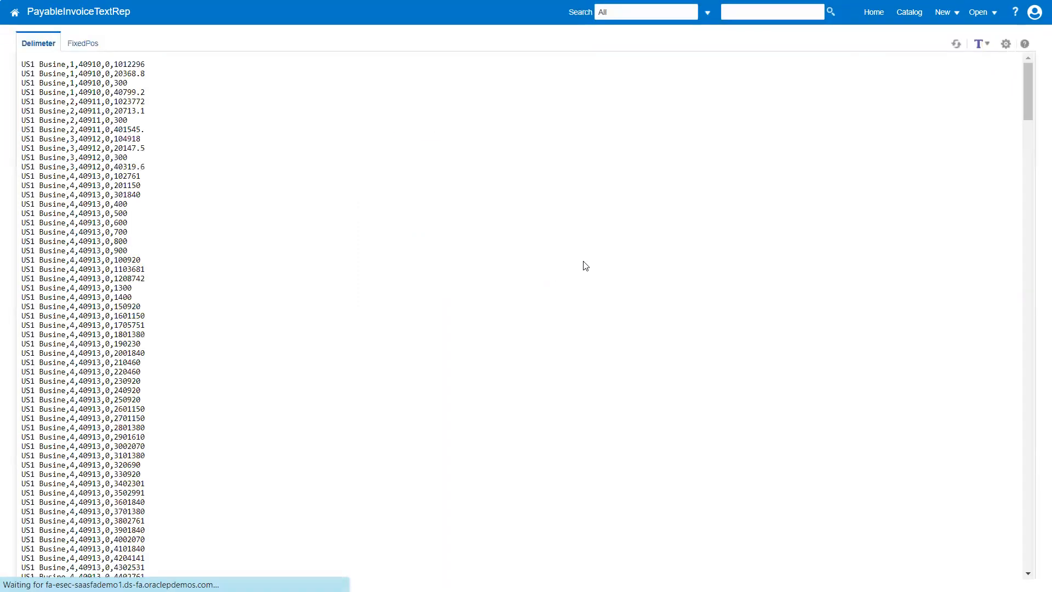
{"action": "left_click", "coordinate": [86, 43]}
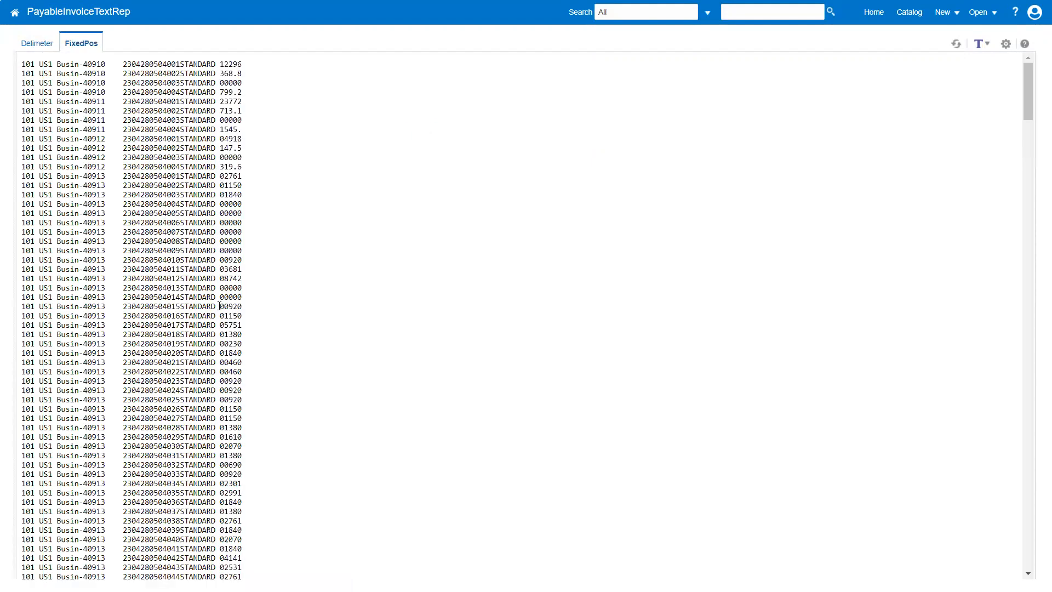
- Switch to the PowerPoint slide show and read through the Software Required slides on obtaining the BI Publisher Desktop tools
{"action": "key", "text": "alt+Tab"}
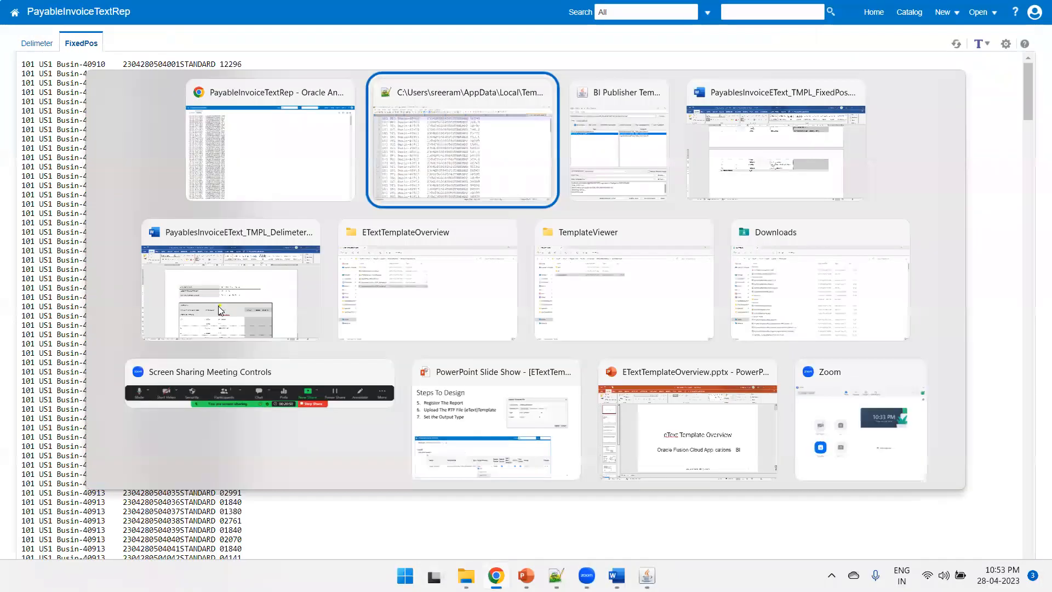
{"action": "key", "text": "Tab"}
{"action": "key", "text": "Tab"}
{"action": "key", "text": "Tab"}
{"action": "key", "text": "Tab"}
{"action": "key", "text": "Tab"}
{"action": "key", "text": "Tab"}
{"action": "key", "text": "Tab"}
{"action": "key", "text": "Tab"}
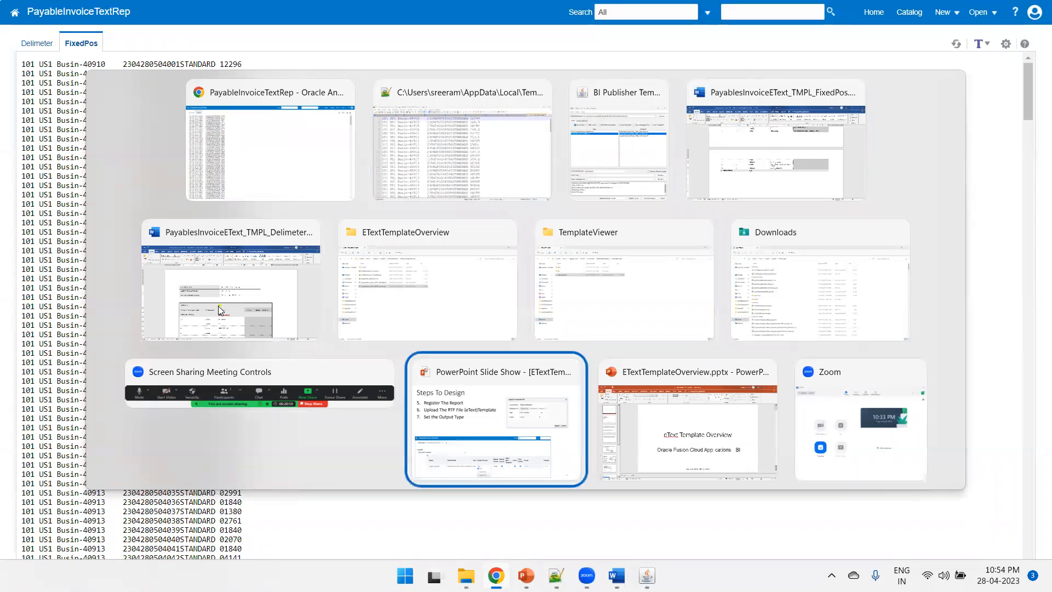
{"action": "key", "text": "Right"}
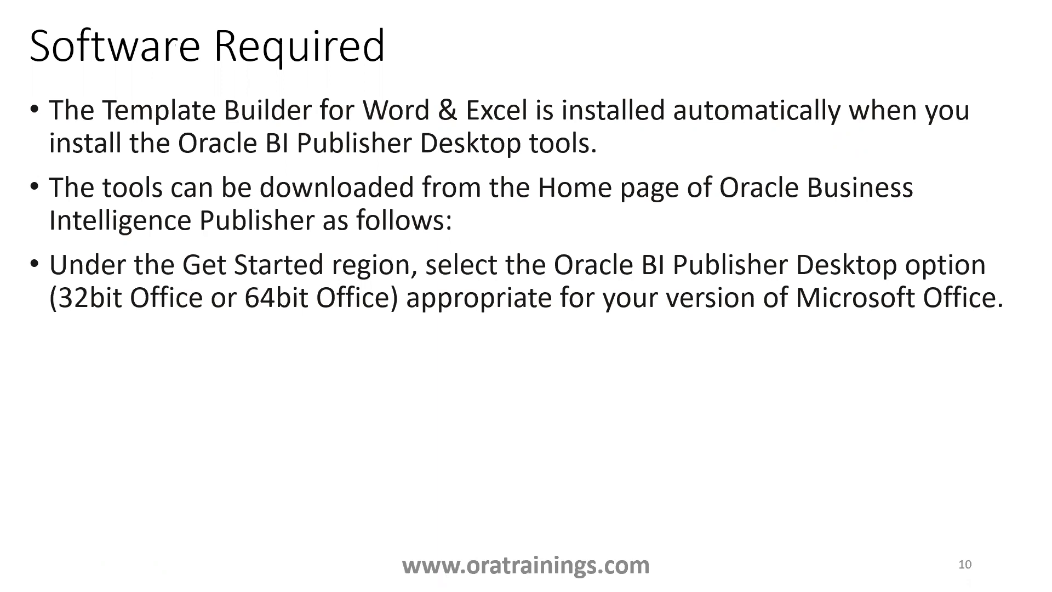
{"action": "key", "text": "Right"}
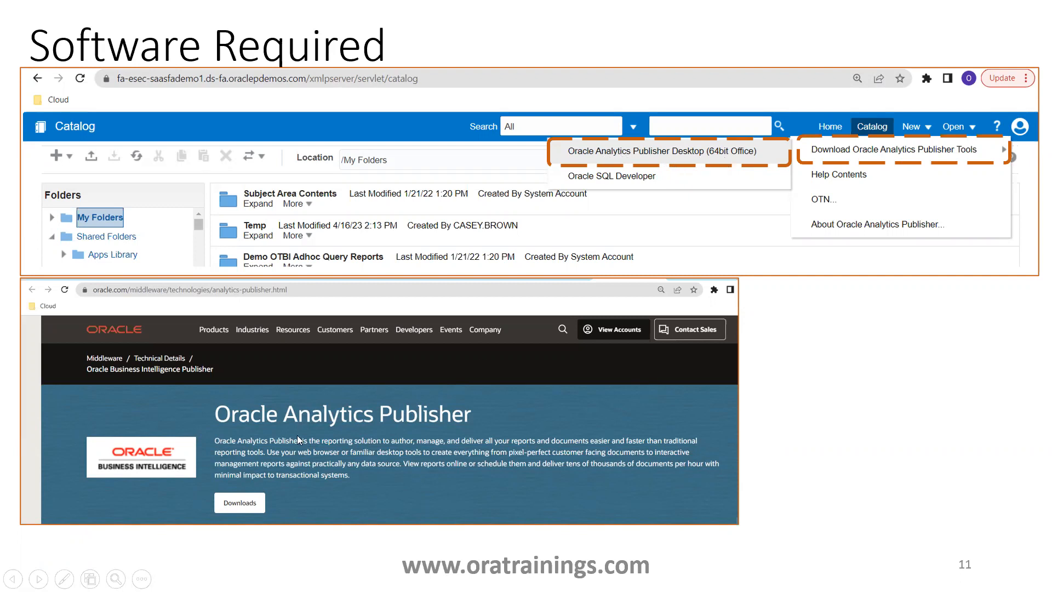
{"action": "left_click", "coordinate": [291, 462]}
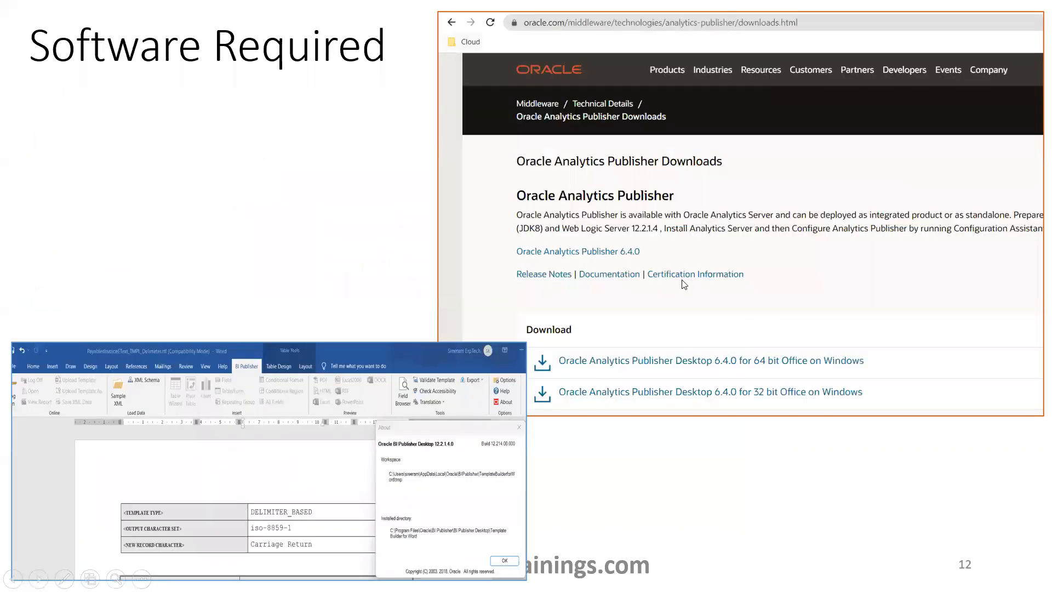